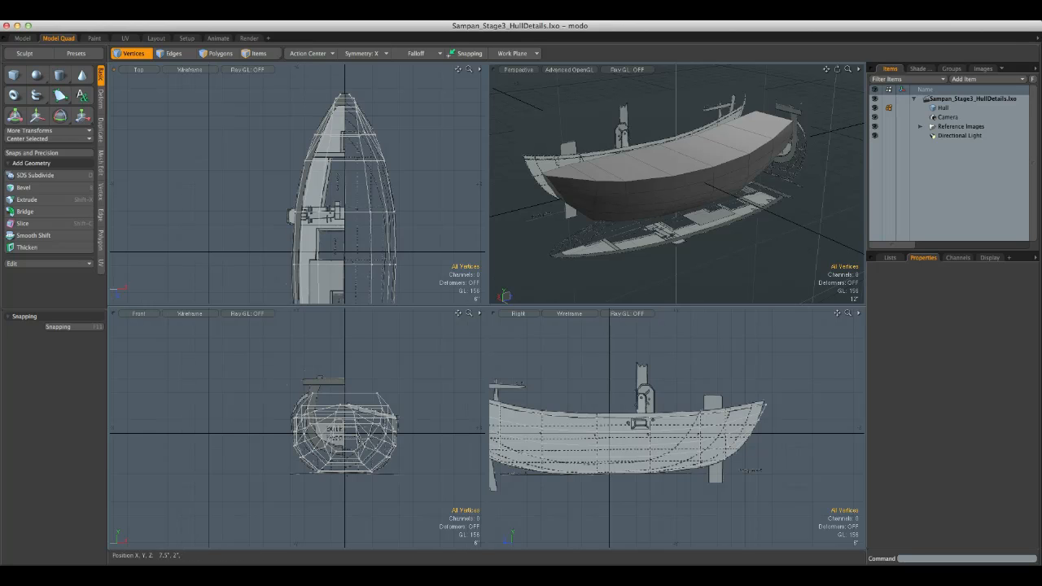
Move the symmetric pair of lower hull vertices near the bow outward along X by about 0.375"
{"action": "left_click_drag", "start_coordinate": [757, 213], "coordinate": [738, 185], "text": "alt"}
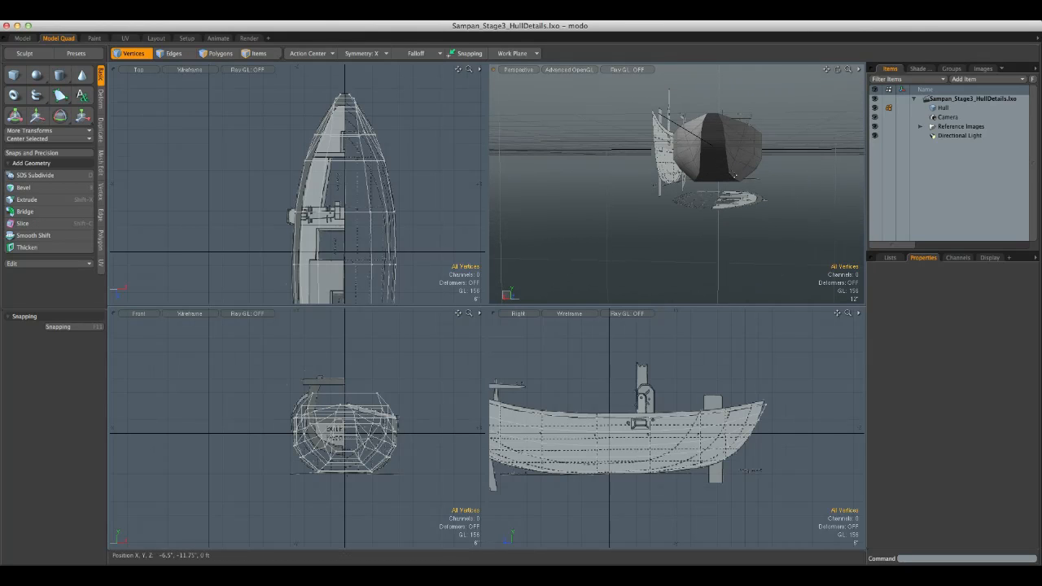
{"action": "scroll", "coordinate": [754, 174], "scroll_direction": "up", "scroll_amount": 5}
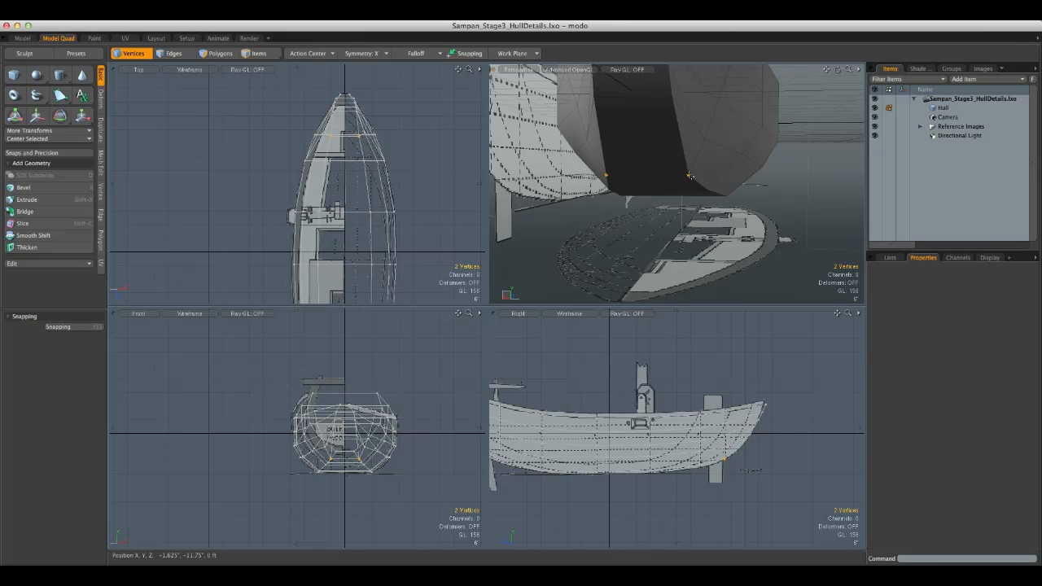
{"action": "key", "text": "w"}
{"action": "left_click_drag", "start_coordinate": [558, 180], "coordinate": [555, 180]}
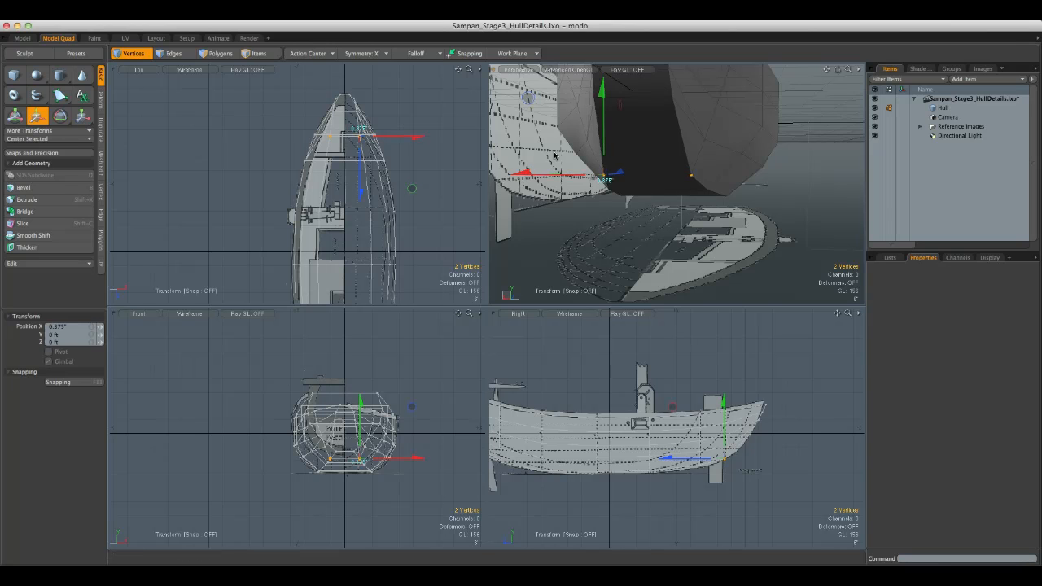
{"action": "key", "text": "space"}
{"action": "left_click", "coordinate": [782, 203]}
{"action": "left_click_drag", "start_coordinate": [781, 204], "coordinate": [705, 138], "text": "alt"}
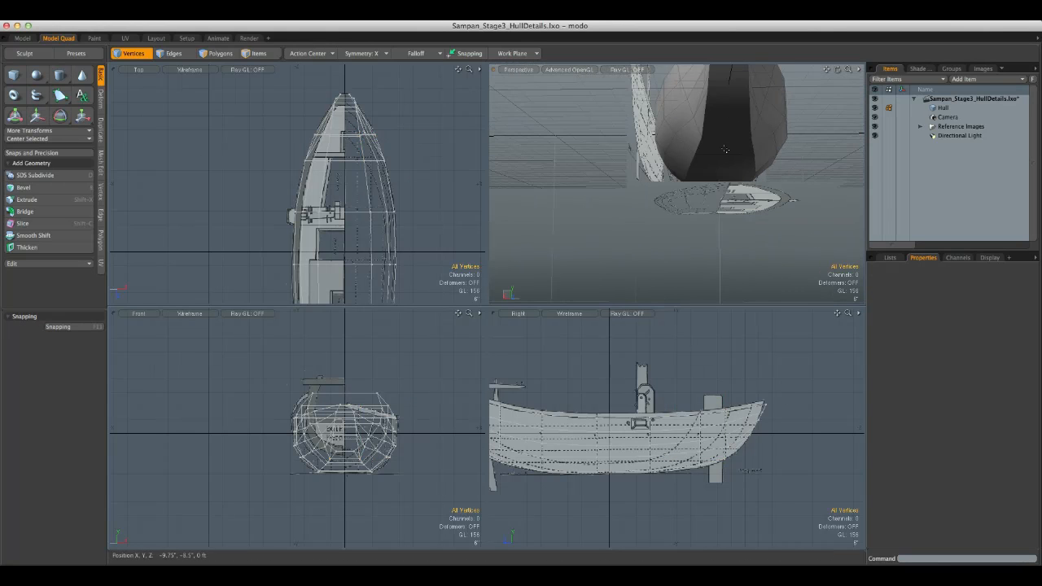
{"action": "key", "text": "w"}
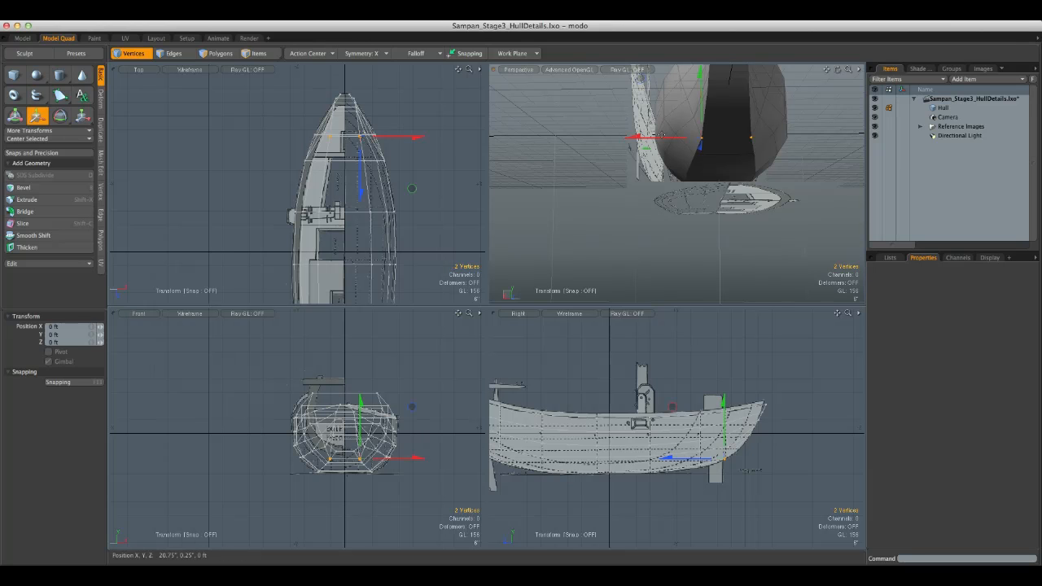
{"action": "key", "text": "q"}
{"action": "left_click", "coordinate": [812, 143]}
{"action": "left_click_drag", "start_coordinate": [812, 144], "coordinate": [757, 182], "text": "alt"}
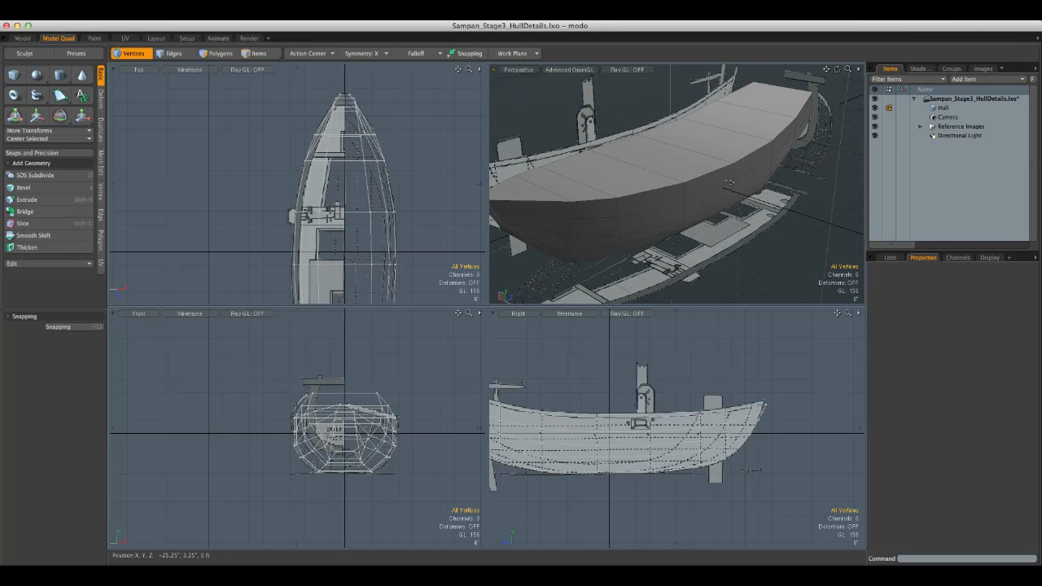
{"action": "left_click_drag", "start_coordinate": [730, 182], "coordinate": [766, 143], "text": "alt"}
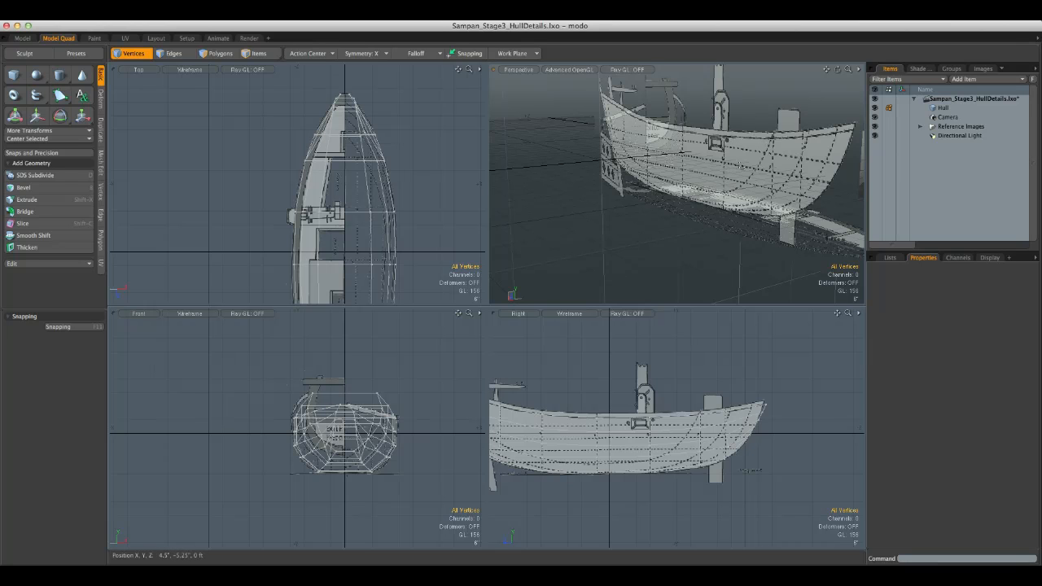
{"action": "left_click_drag", "start_coordinate": [718, 211], "coordinate": [609, 250], "text": "alt"}
{"action": "left_click", "coordinate": [227, 56]}
{"action": "left_click_drag", "start_coordinate": [727, 145], "coordinate": [659, 135]}
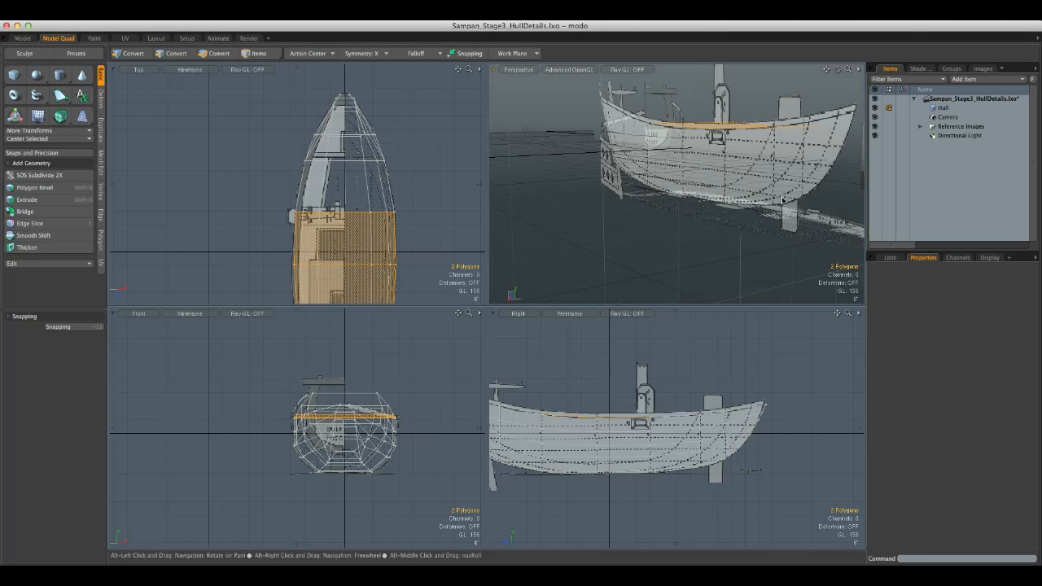
{"action": "left_click", "coordinate": [679, 233]}
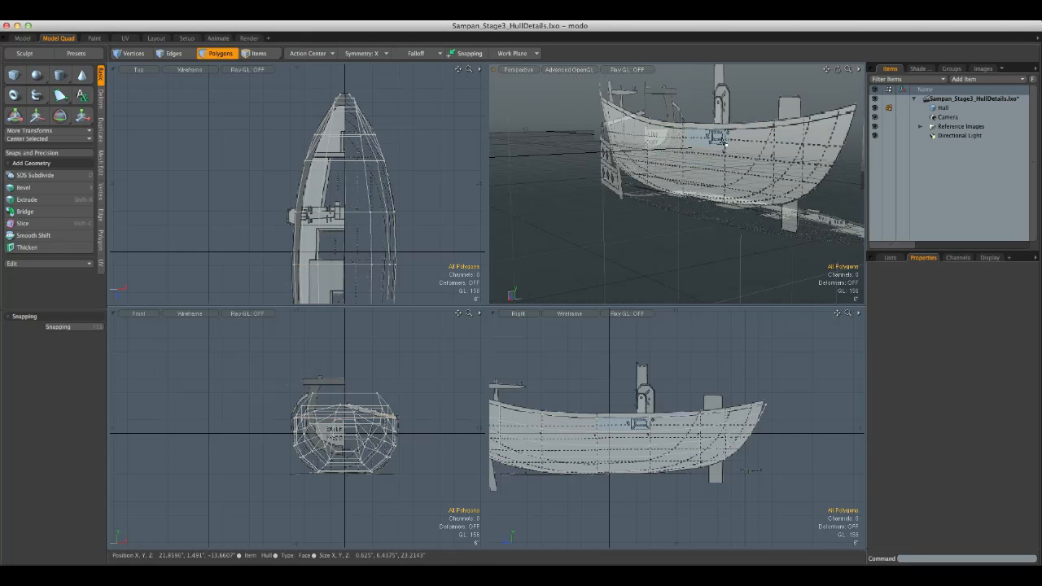
Add a backdrop item to the scene and rename it "Sails Images"
{"action": "left_click_drag", "start_coordinate": [718, 145], "coordinate": [609, 184], "text": "alt"}
{"action": "left_click", "coordinate": [921, 127]}
{"action": "left_click", "coordinate": [969, 79]}
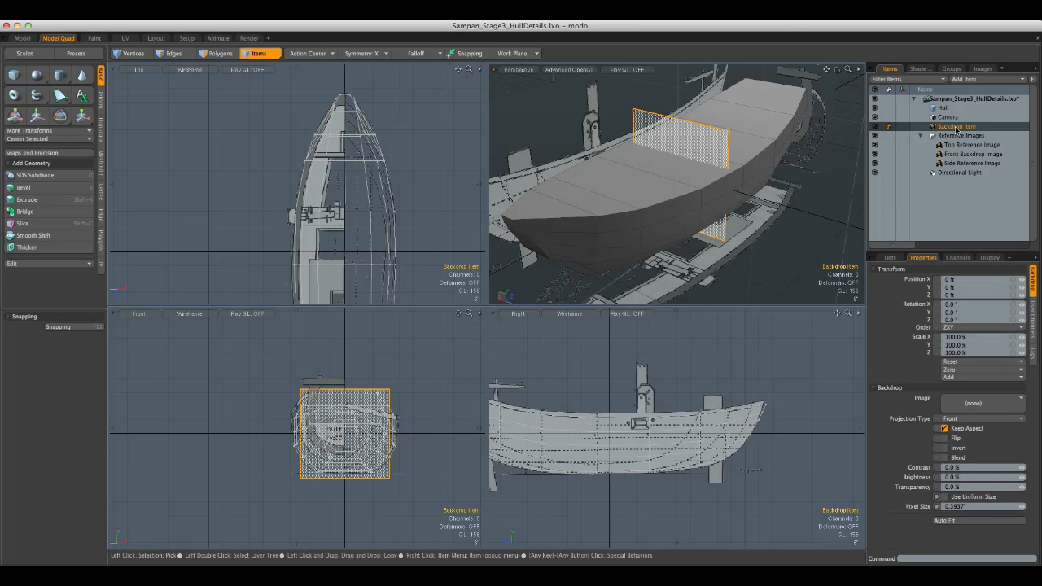
{"action": "double_click", "coordinate": [957, 127]}
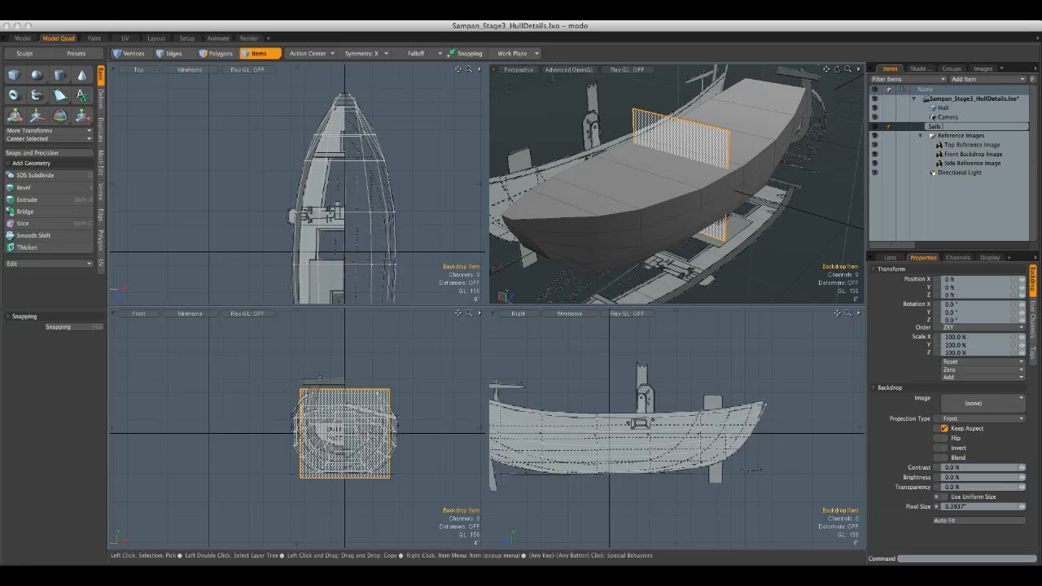
{"action": "type", "text": "Sails Images"}
{"action": "key", "text": "Return"}
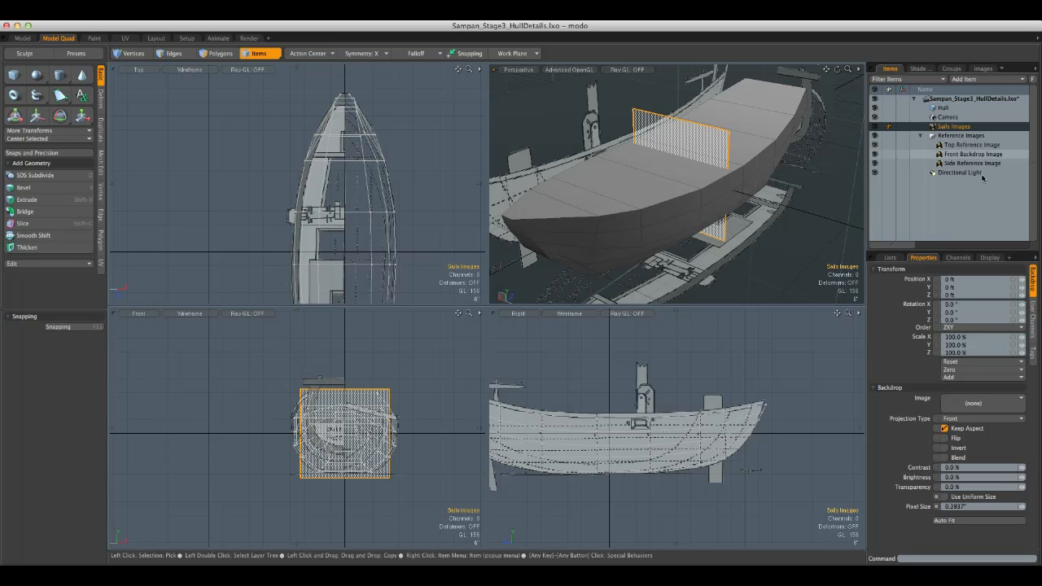
Set the Sails Images backdrop's projection type to Right and load sampan_sail.gif as its image
{"action": "left_click", "coordinate": [987, 419]}
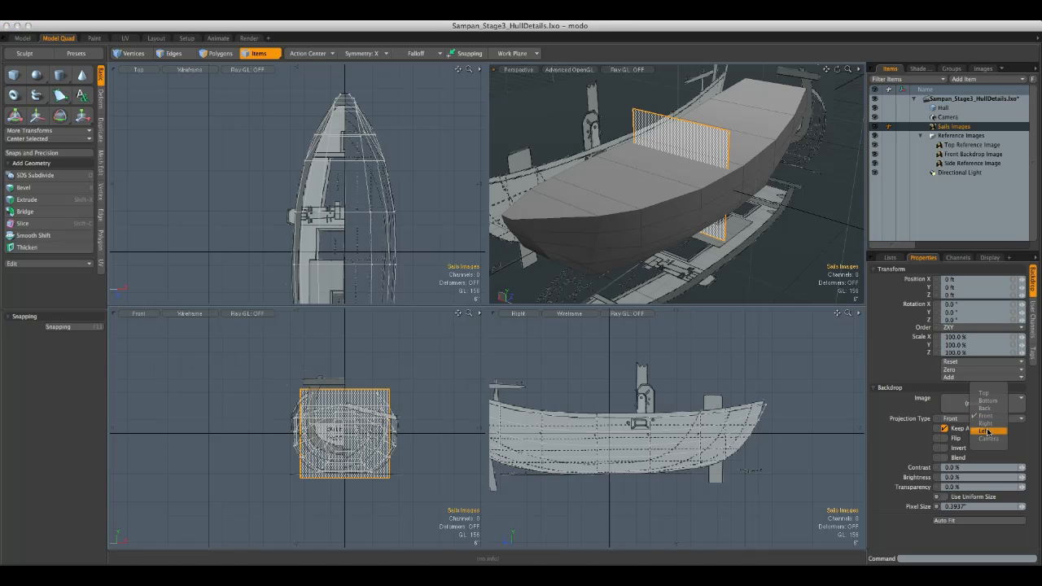
{"action": "left_click", "coordinate": [987, 424]}
{"action": "left_click", "coordinate": [982, 406]}
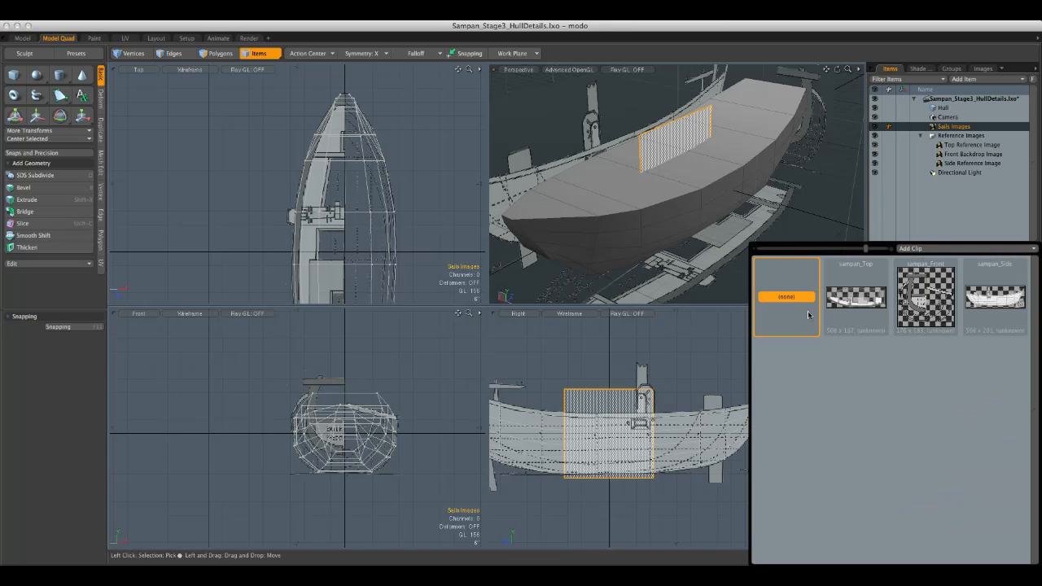
{"action": "left_click", "coordinate": [927, 250]}
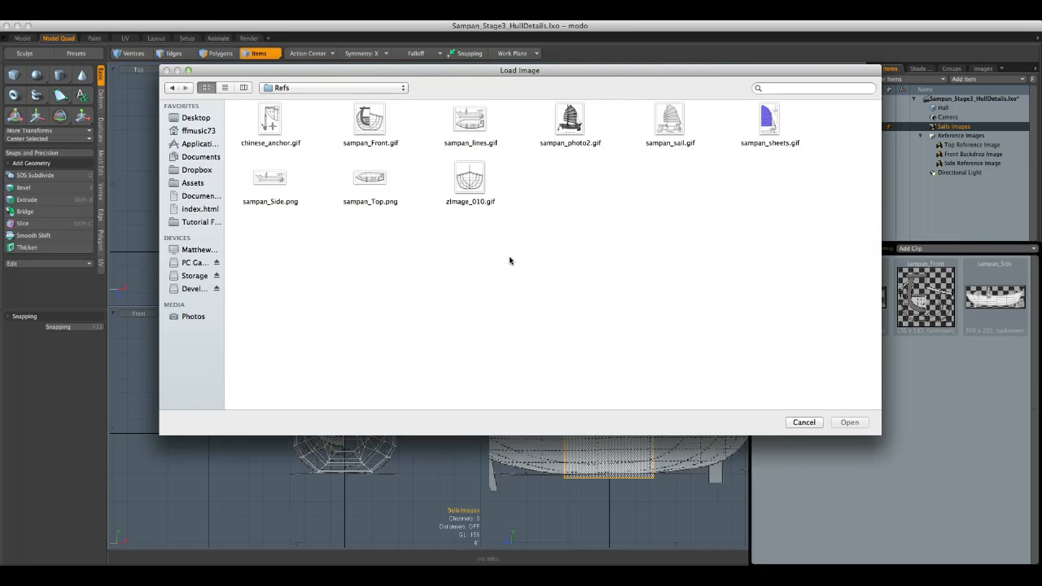
{"action": "left_click", "coordinate": [671, 129]}
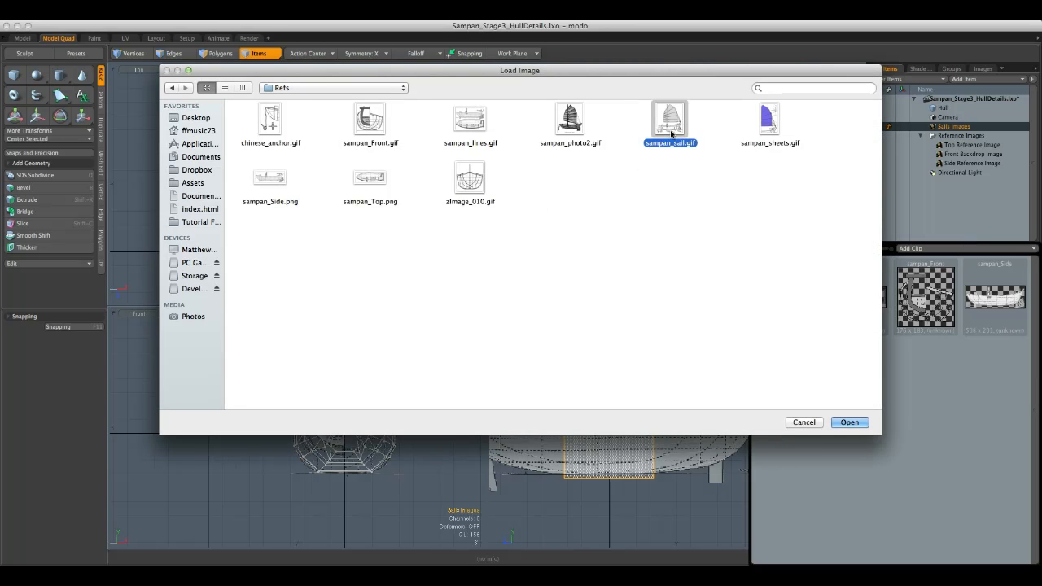
{"action": "left_click", "coordinate": [850, 423]}
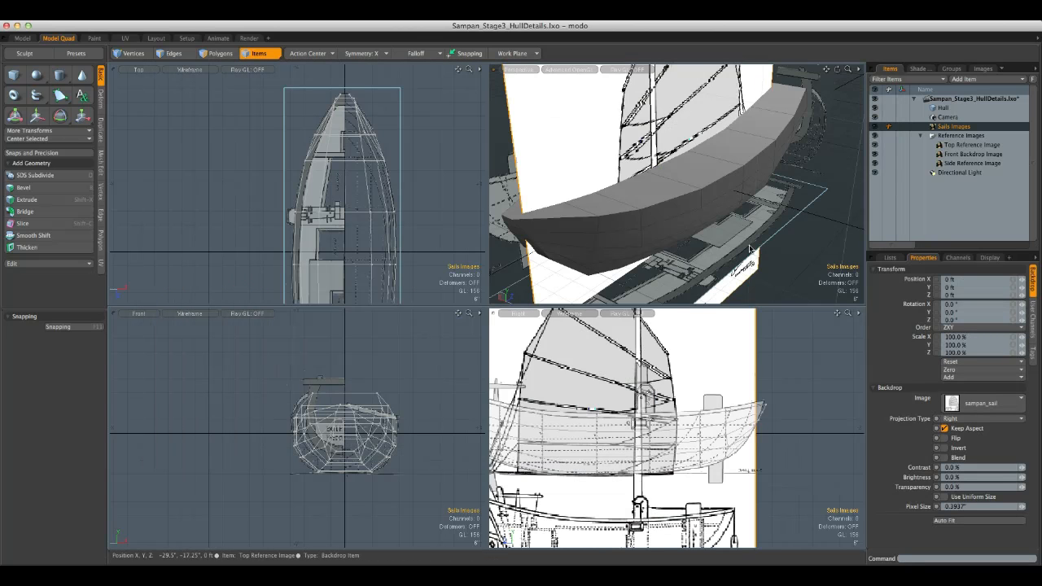
Hide the Hull mesh and place the Sails Images backdrop inside the Reference Images group
{"action": "left_click", "coordinate": [876, 109]}
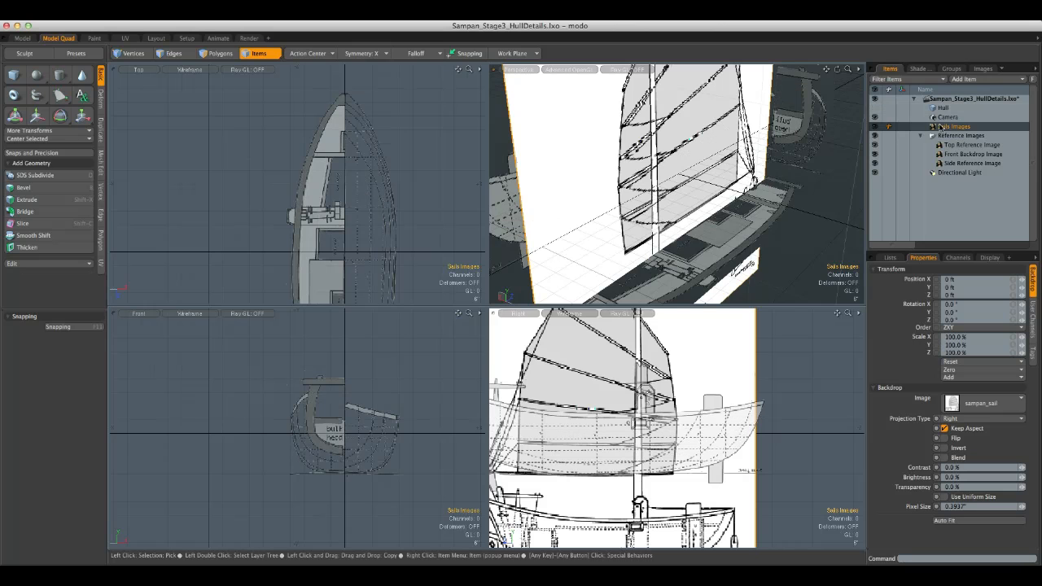
{"action": "left_click_drag", "start_coordinate": [945, 129], "coordinate": [949, 143]}
{"action": "left_click_drag", "start_coordinate": [761, 192], "coordinate": [765, 213], "text": "alt"}
{"action": "left_click_drag", "start_coordinate": [693, 221], "coordinate": [631, 192], "text": "alt"}
{"action": "scroll", "coordinate": [691, 425], "scroll_direction": "down", "scroll_amount": 5}
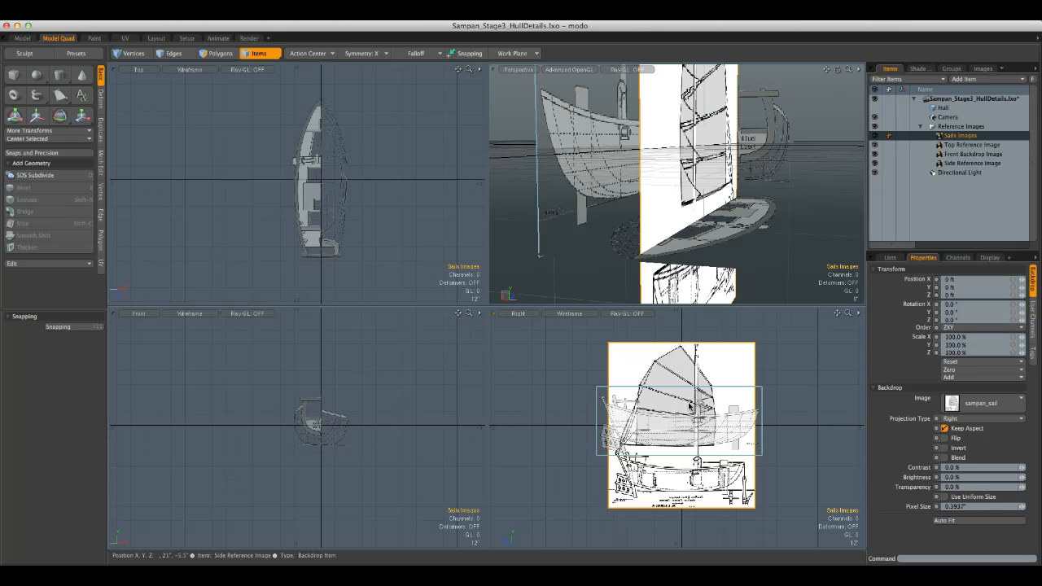
Move the sail backdrop up to about Y 3'8.25" and Z -2.5", roughly overlaying its drawn hull on the side reference
{"action": "key", "text": "w"}
{"action": "scroll", "coordinate": [699, 420], "scroll_direction": "up", "scroll_amount": 5}
{"action": "left_click_drag", "start_coordinate": [636, 398], "coordinate": [635, 298]}
{"action": "left_click_drag", "start_coordinate": [601, 267], "coordinate": [611, 266]}
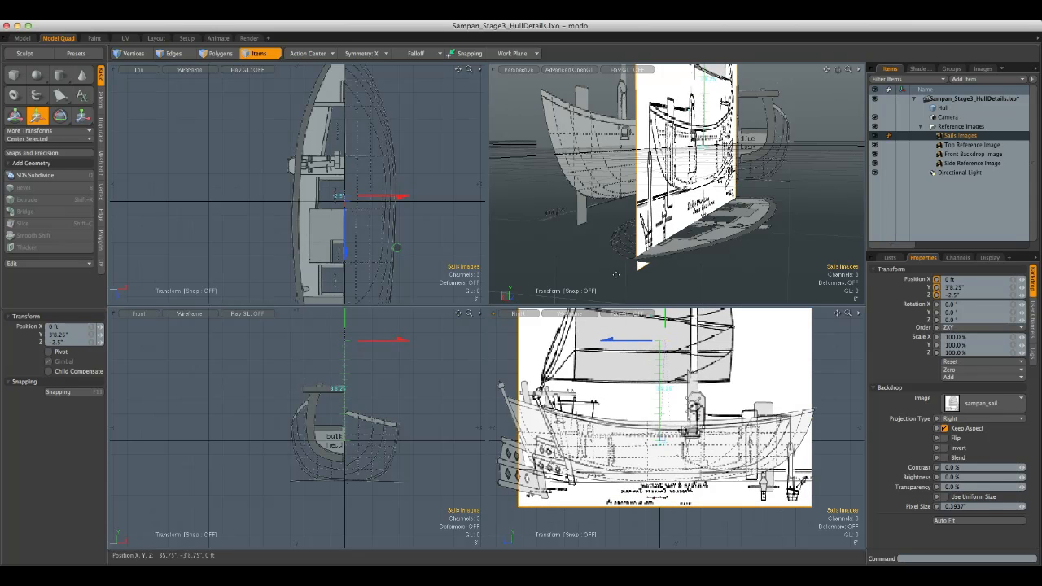
Scale the sail backdrop uniformly to 121% to match the size of the hull in the side reference image
{"action": "key", "text": "r"}
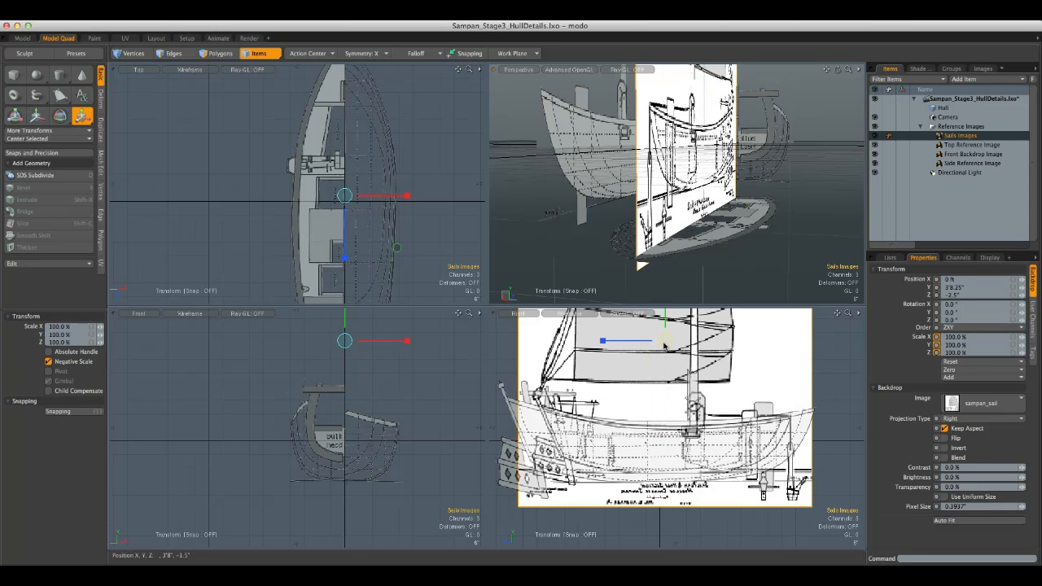
{"action": "left_click_drag", "start_coordinate": [664, 344], "coordinate": [696, 342]}
{"action": "key", "text": "w"}
{"action": "key", "text": "r"}
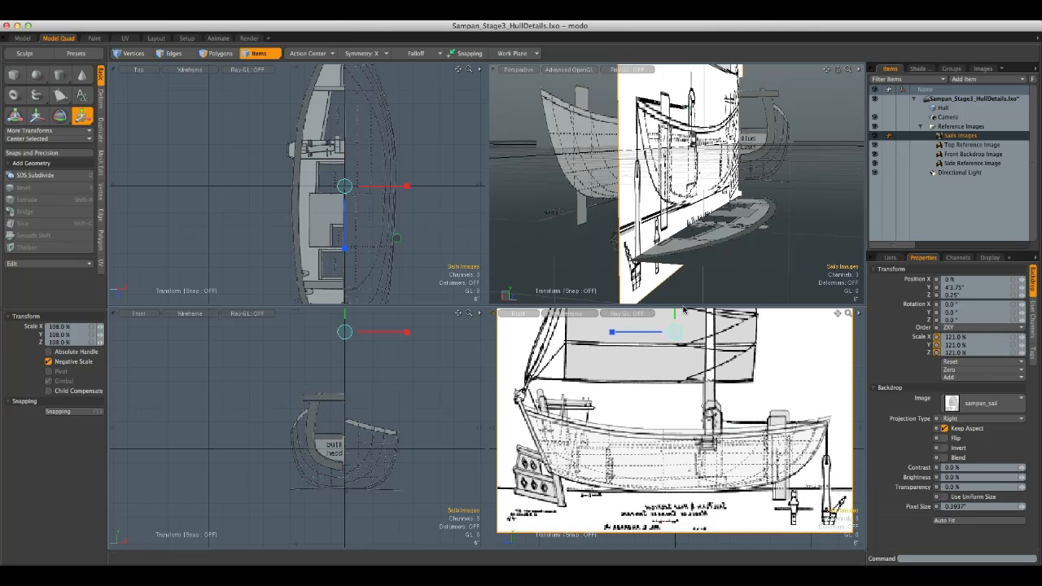
Fine-tune the sail backdrop's position to Y 4'6.5" and Z 0.75", aligning its drawn hull with the side reference
{"action": "key", "text": "w"}
{"action": "left_click_drag", "start_coordinate": [694, 383], "coordinate": [693, 378]}
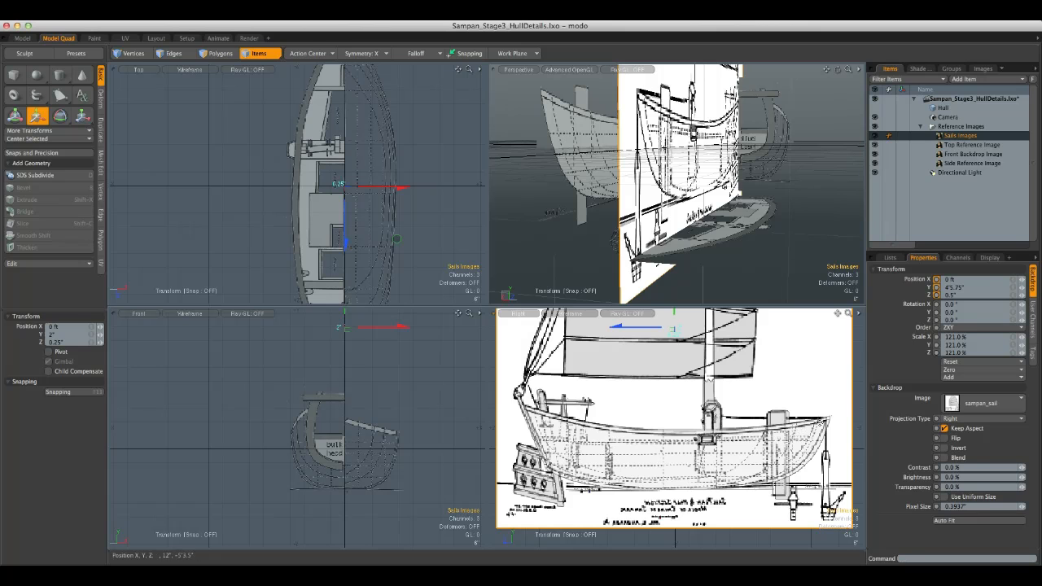
{"action": "mouse_move", "coordinate": [810, 421]}
{"action": "left_mouse_down"}
{"action": "mouse_move", "coordinate": [782, 425]}
{"action": "mouse_move", "coordinate": [820, 424]}
{"action": "left_mouse_up"}
{"action": "left_click_drag", "start_coordinate": [843, 494], "coordinate": [839, 496]}
{"action": "mouse_move", "coordinate": [720, 413]}
{"action": "left_mouse_down"}
{"action": "mouse_move", "coordinate": [734, 447]}
{"action": "mouse_move", "coordinate": [720, 546]}
{"action": "left_mouse_up"}
{"action": "mouse_move", "coordinate": [702, 321]}
{"action": "left_mouse_down", "text": "alt"}
{"action": "mouse_move", "coordinate": [693, 377]}
{"action": "mouse_move", "coordinate": [697, 204]}
{"action": "left_mouse_up", "text": "alt"}
{"action": "left_click_drag", "start_coordinate": [742, 434], "coordinate": [742, 382], "text": "alt"}
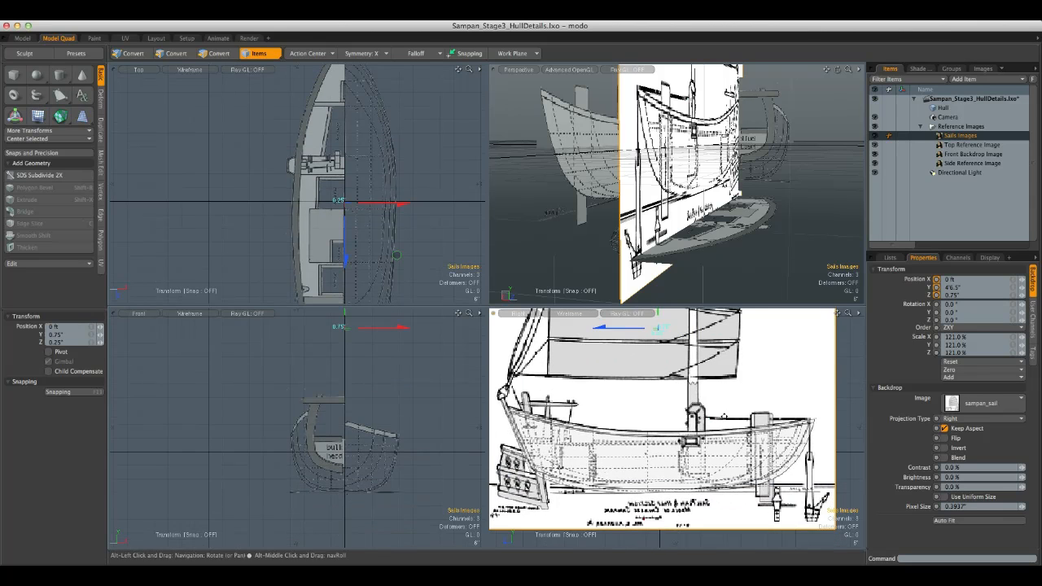
{"action": "left_click_drag", "start_coordinate": [707, 426], "coordinate": [726, 415], "text": "alt"}
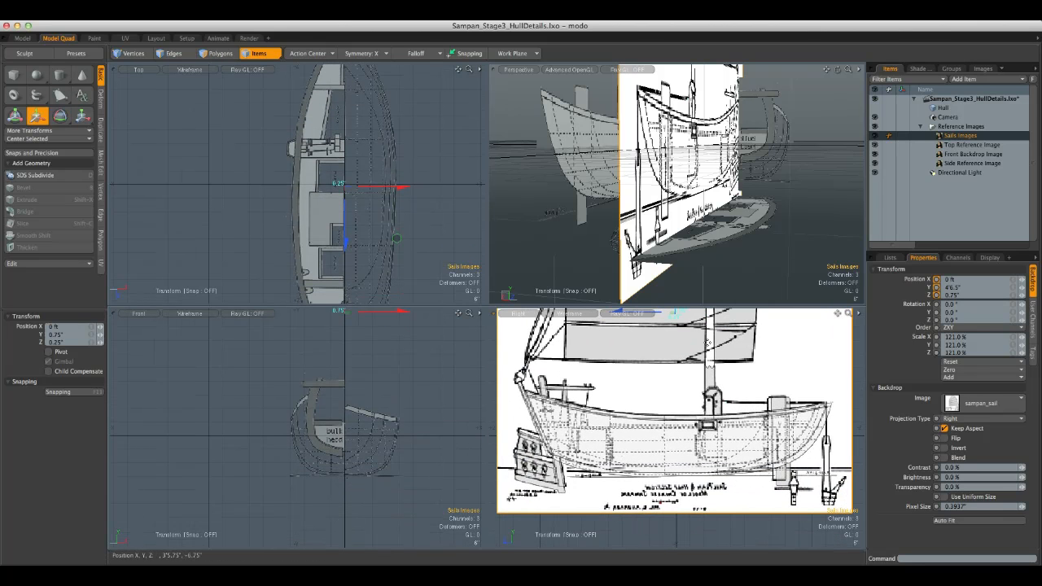
Set the sail backdrop's transparency to 50% and hide the Side Reference Image
{"action": "left_click", "coordinate": [963, 487]}
{"action": "type", "text": "50"}
{"action": "key", "text": "Return"}
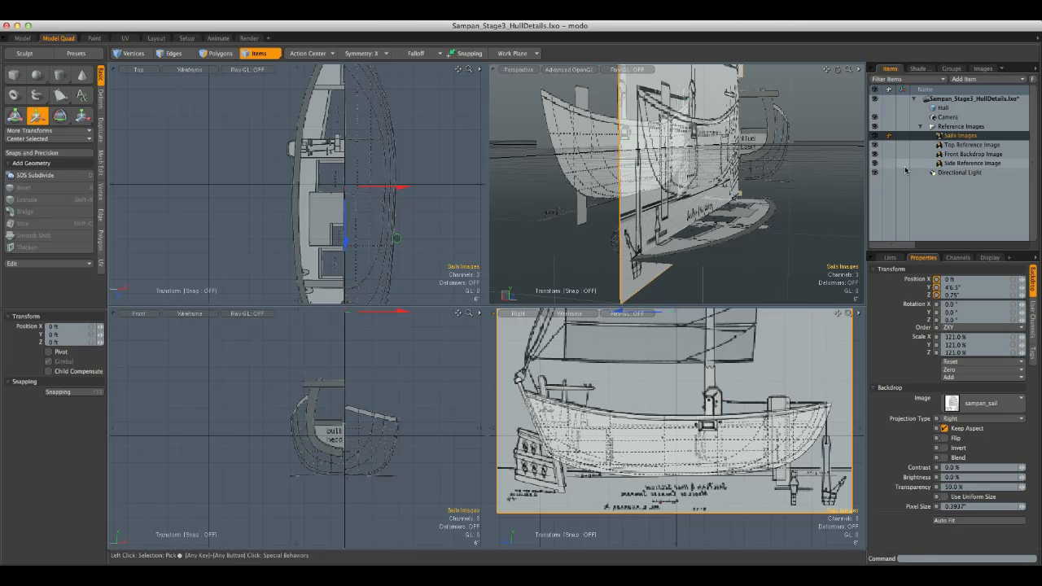
{"action": "left_click", "coordinate": [876, 165]}
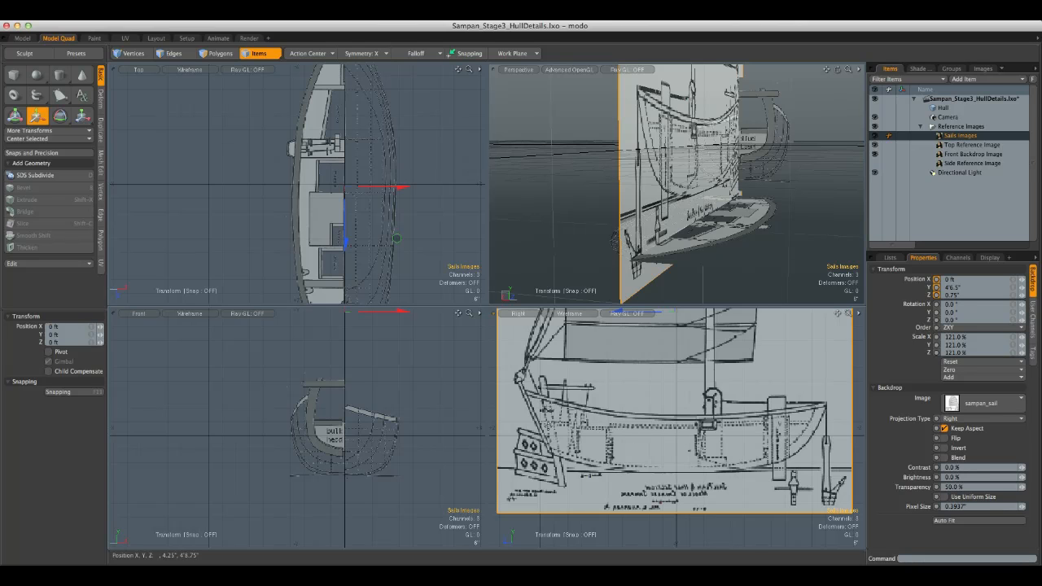
Move the sail backdrop sideways along X by about 1'2", away from the hull's centre
{"action": "left_click_drag", "start_coordinate": [669, 173], "coordinate": [666, 248], "text": "alt"}
{"action": "key", "text": "w"}
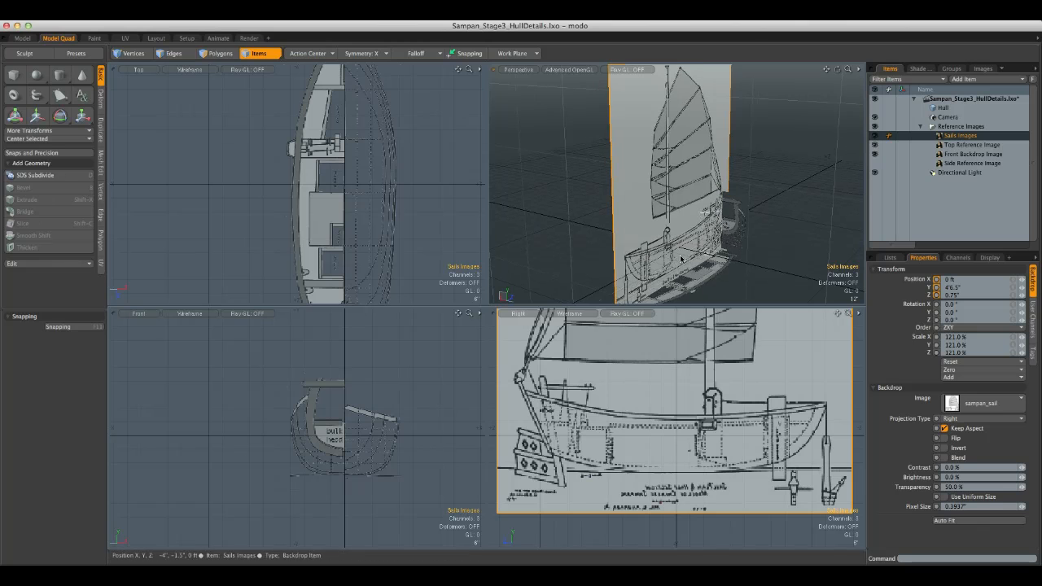
{"action": "left_click_drag", "start_coordinate": [647, 174], "coordinate": [606, 170]}
{"action": "key", "text": "q"}
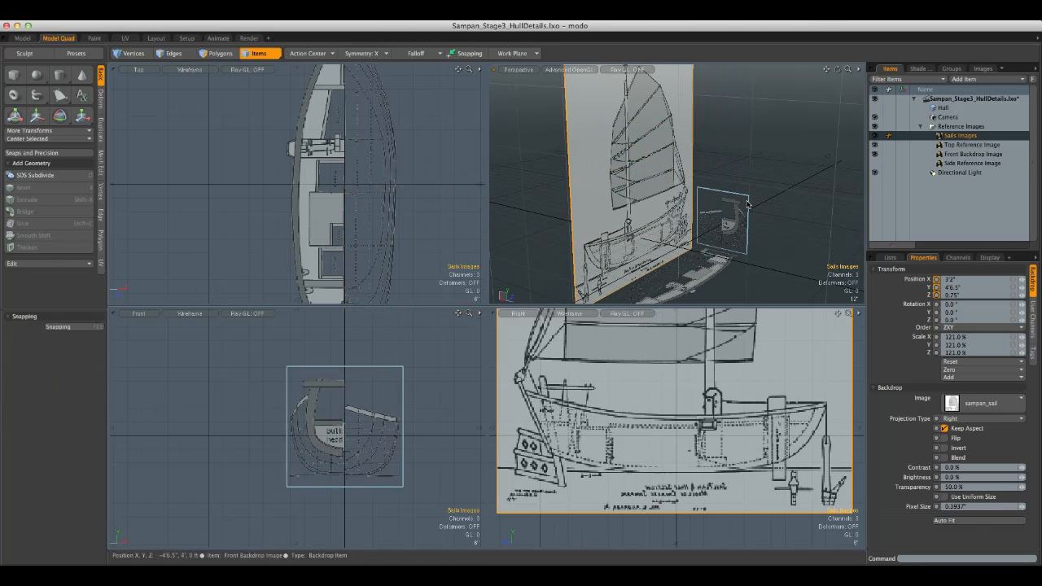
Show the Hull mesh again, collapse the Reference Images group and clear the item selection
{"action": "left_click", "coordinate": [358, 431]}
{"action": "left_click", "coordinate": [875, 107]}
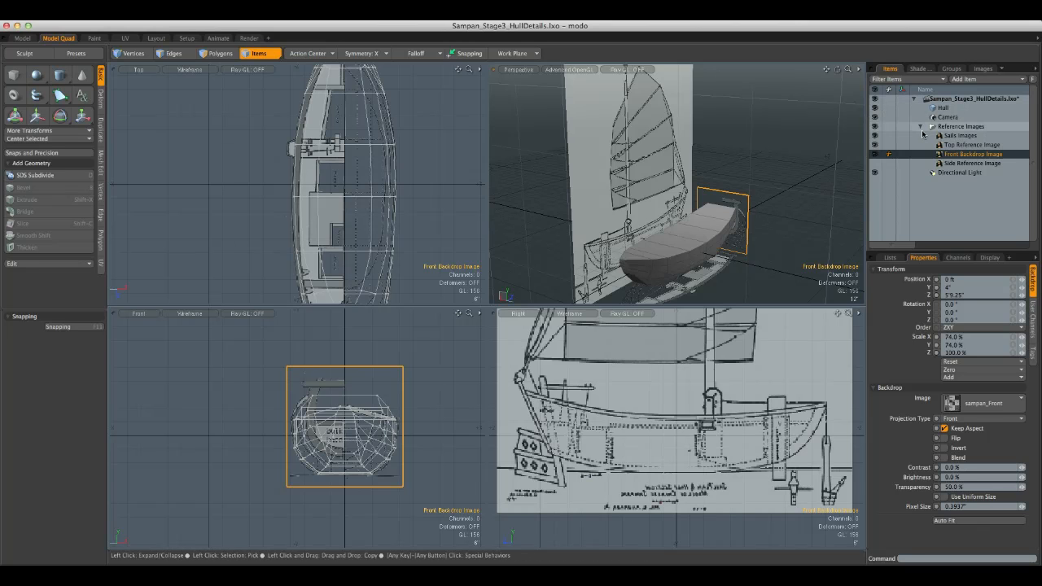
{"action": "left_click", "coordinate": [921, 127]}
{"action": "left_click_drag", "start_coordinate": [802, 205], "coordinate": [788, 228], "text": "alt"}
{"action": "left_click", "coordinate": [787, 232]}
{"action": "left_click_drag", "start_coordinate": [680, 228], "coordinate": [714, 240], "text": "alt"}
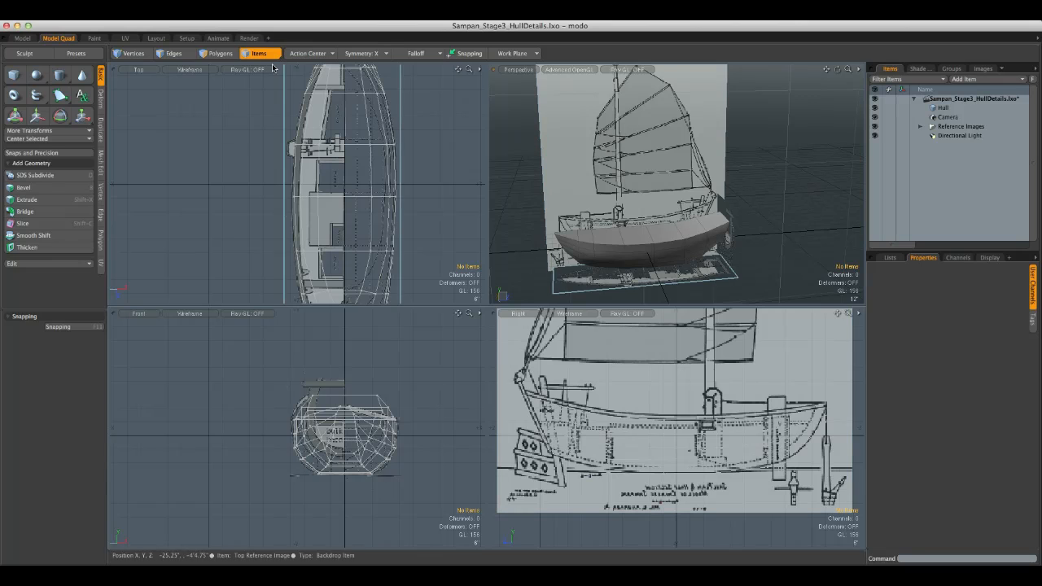
Select all seven polygons along the top of the hull in polygon mode
{"action": "key", "text": "3"}
{"action": "left_click_drag", "start_coordinate": [538, 169], "coordinate": [640, 210], "text": "alt"}
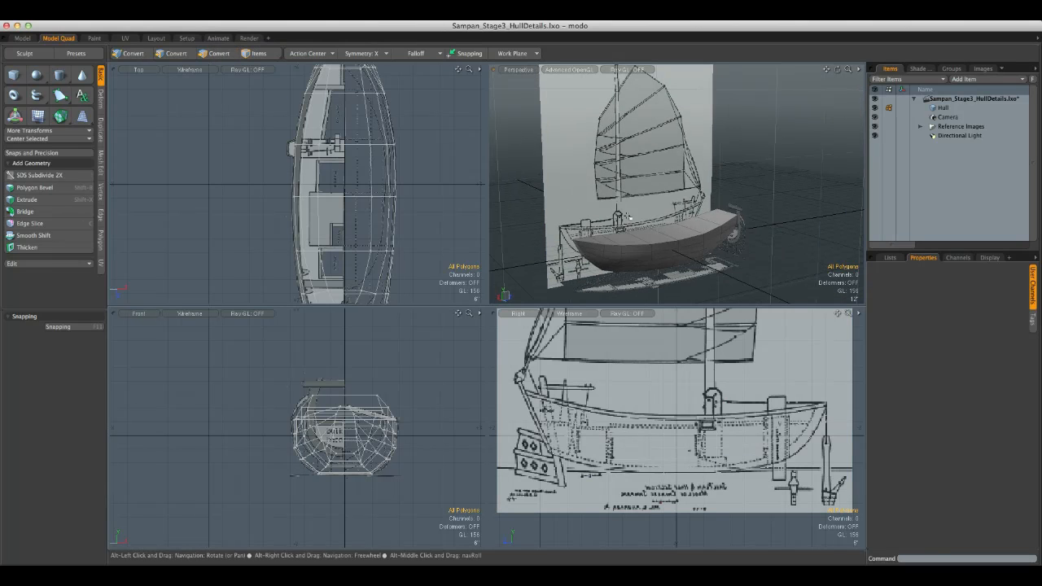
{"action": "scroll", "coordinate": [640, 210], "scroll_direction": "up", "scroll_amount": 5}
{"action": "mouse_move", "coordinate": [521, 285]}
{"action": "left_mouse_down"}
{"action": "mouse_move", "coordinate": [668, 259]}
{"action": "mouse_move", "coordinate": [781, 222]}
{"action": "mouse_move", "coordinate": [694, 241]}
{"action": "left_mouse_up"}
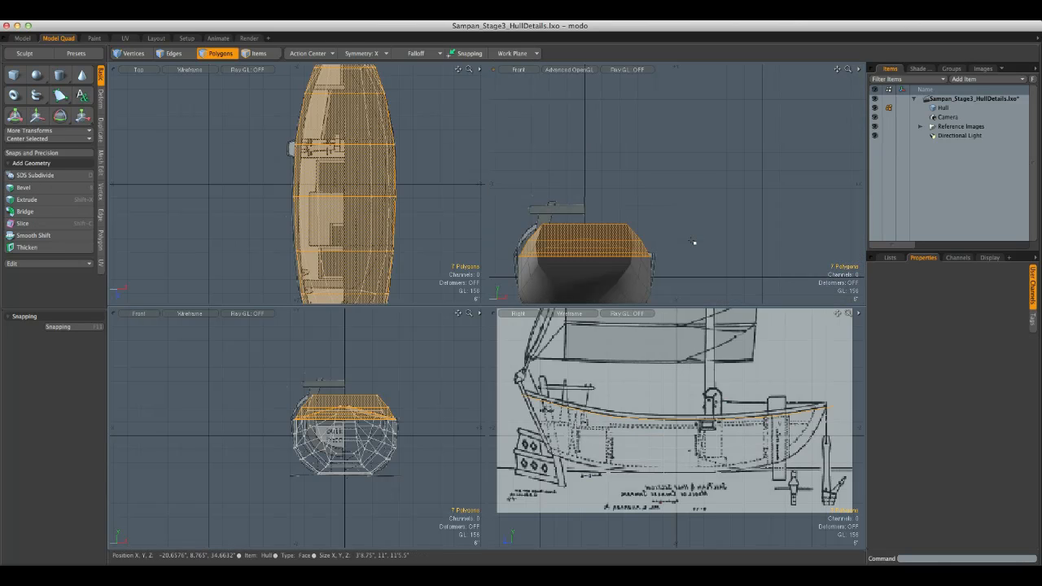
Bevel the seven selected polygons along the hull's top upward with a shift of about 2.25"
{"action": "left_click", "coordinate": [22, 38]}
{"action": "left_click_drag", "start_coordinate": [517, 194], "coordinate": [546, 206], "text": "alt"}
{"action": "key", "text": "b"}
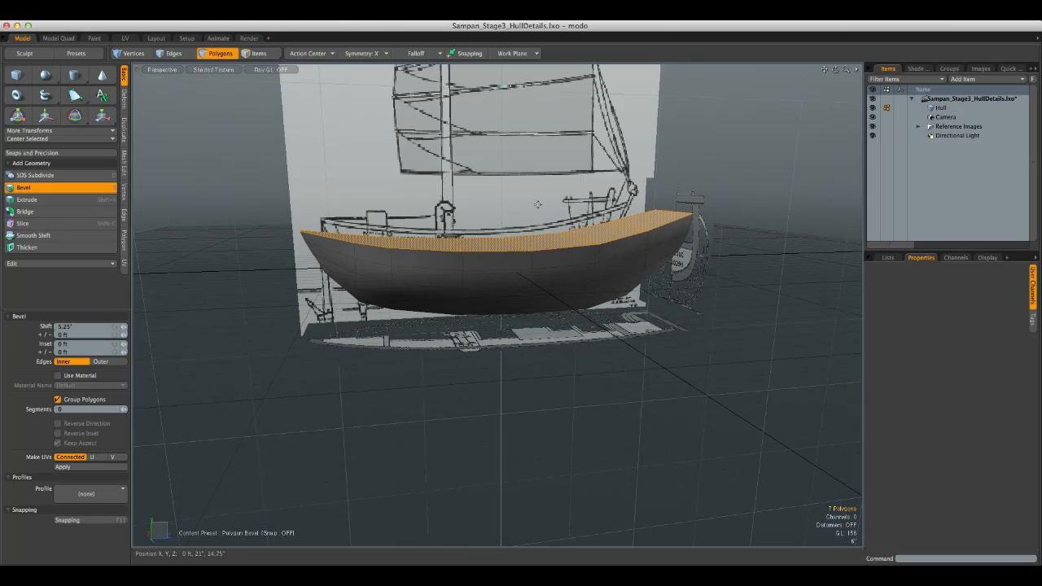
{"action": "left_click", "coordinate": [488, 212]}
{"action": "left_click_drag", "start_coordinate": [592, 242], "coordinate": [260, 94], "text": "alt"}
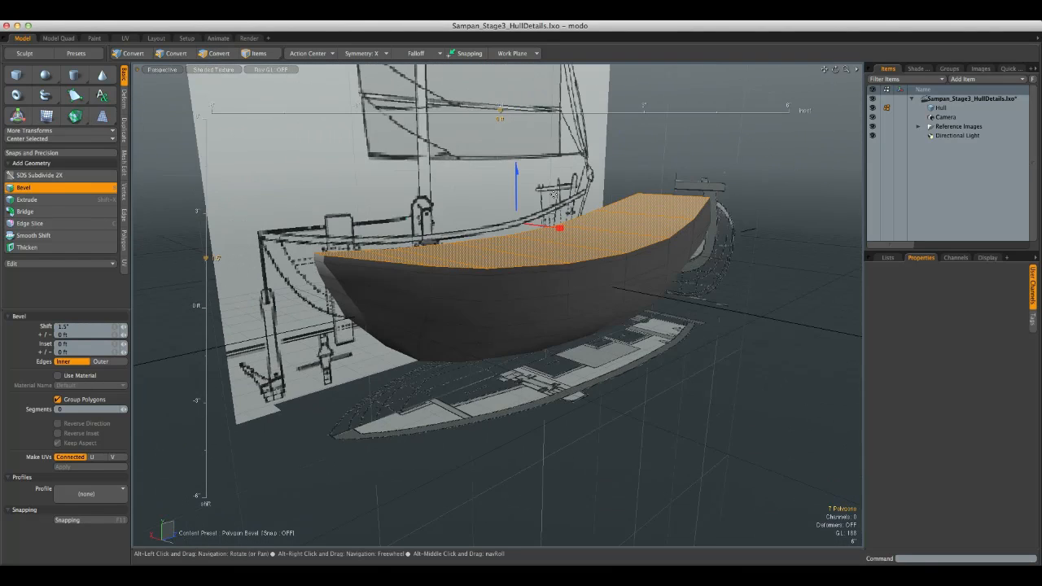
{"action": "key", "text": "KP_2"}
{"action": "key", "text": "KP_3"}
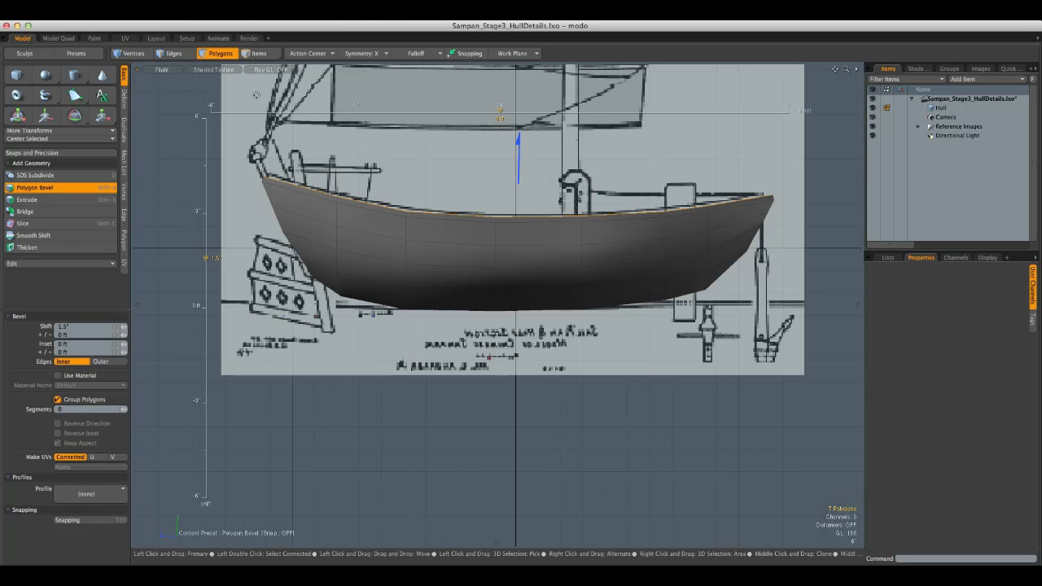
{"action": "left_click_drag", "start_coordinate": [513, 154], "coordinate": [513, 149]}
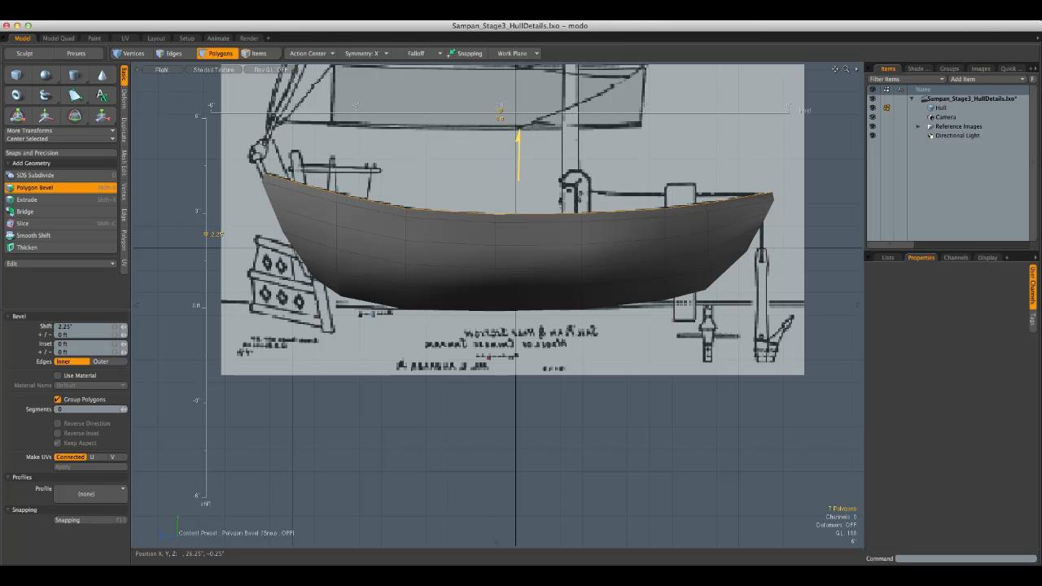
{"action": "key", "text": "KP_1"}
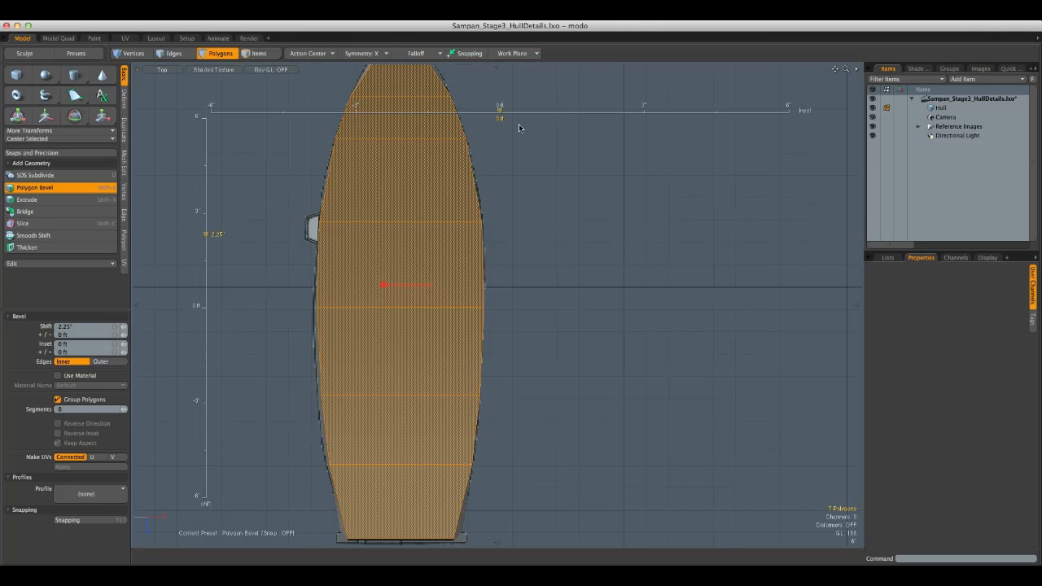
{"action": "key", "text": "ctrl+space"}
{"action": "left_click", "coordinate": [568, 135]}
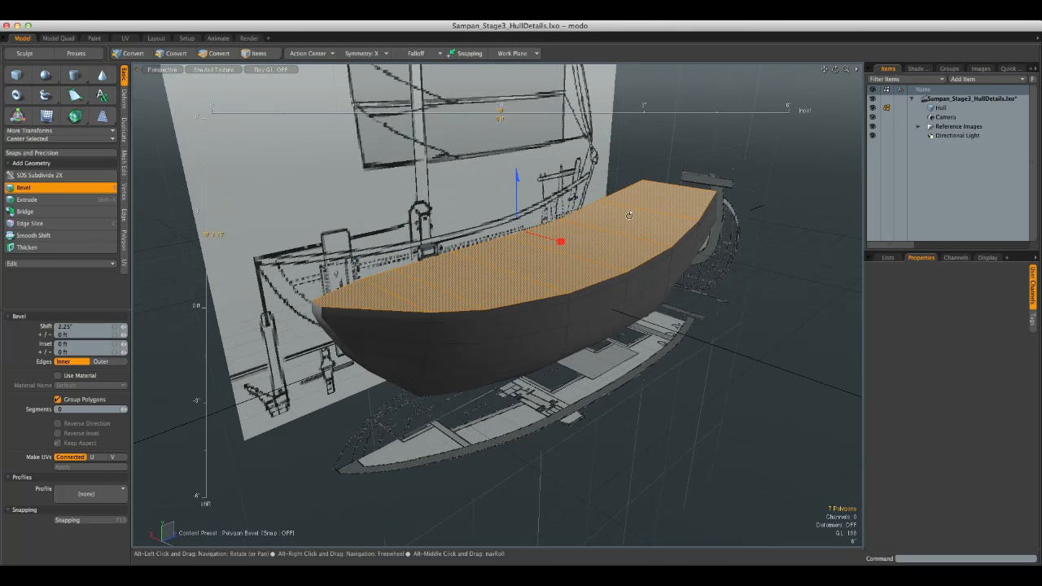
Bevel the top polygons again with an inset of about 2.15" to form the gunwale rim around the hull
{"action": "left_click_drag", "start_coordinate": [629, 216], "coordinate": [626, 232], "text": "alt"}
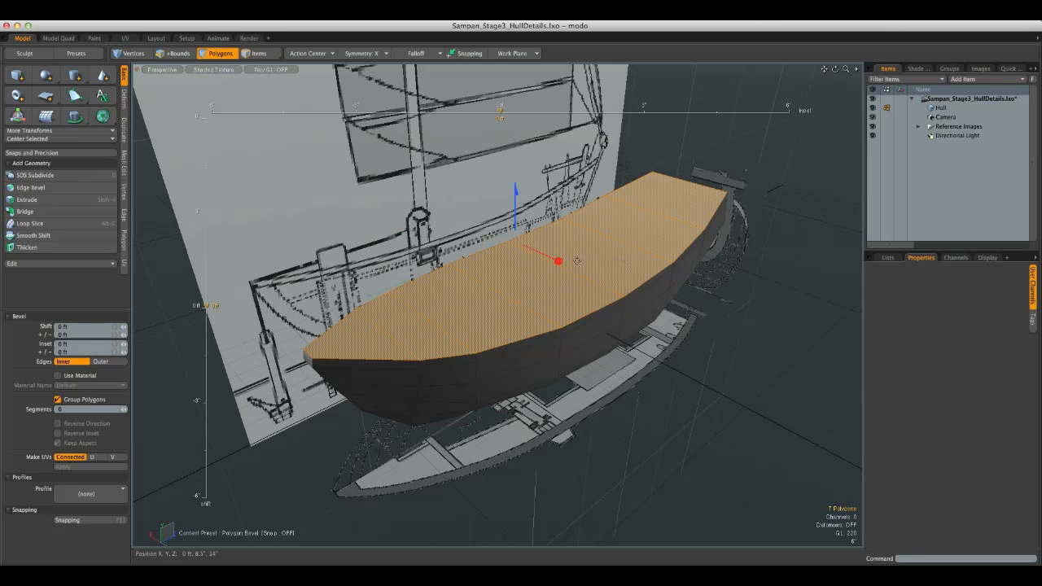
{"action": "left_click_drag", "start_coordinate": [558, 261], "coordinate": [554, 261]}
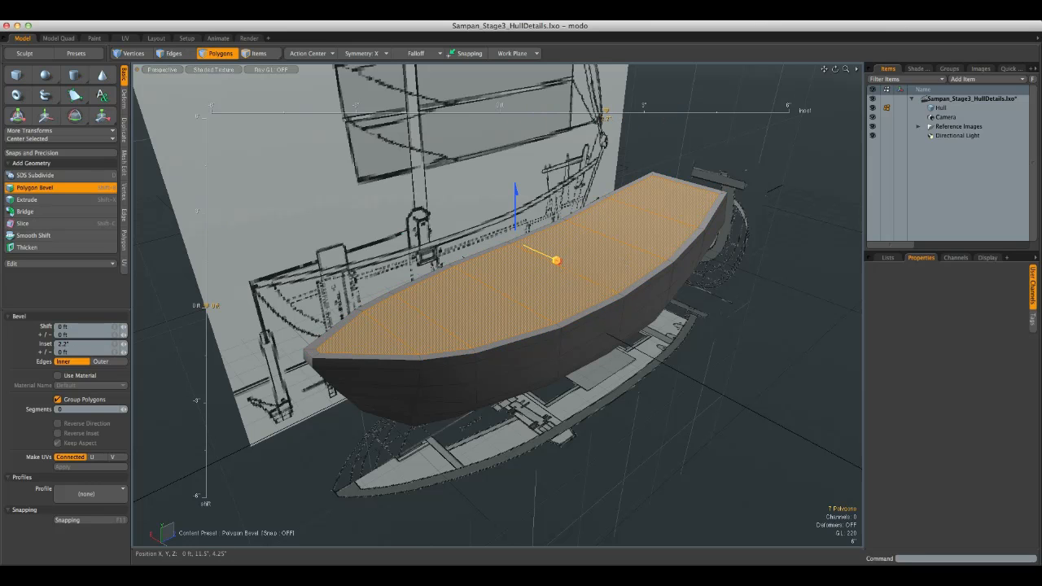
{"action": "mouse_move", "coordinate": [566, 249]}
{"action": "left_mouse_down", "text": "alt"}
{"action": "mouse_move", "coordinate": [668, 235]}
{"action": "mouse_move", "coordinate": [573, 267]}
{"action": "mouse_move", "coordinate": [586, 243]}
{"action": "left_mouse_up", "text": "alt"}
{"action": "key", "text": "KP_3"}
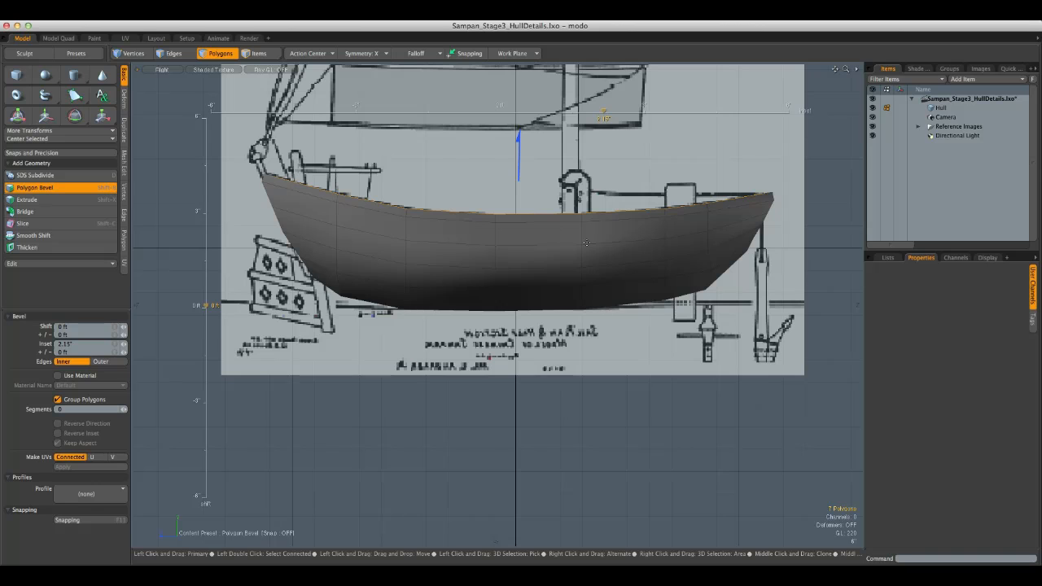
{"action": "key", "text": "KP_1"}
{"action": "key", "text": "ctrl+space"}
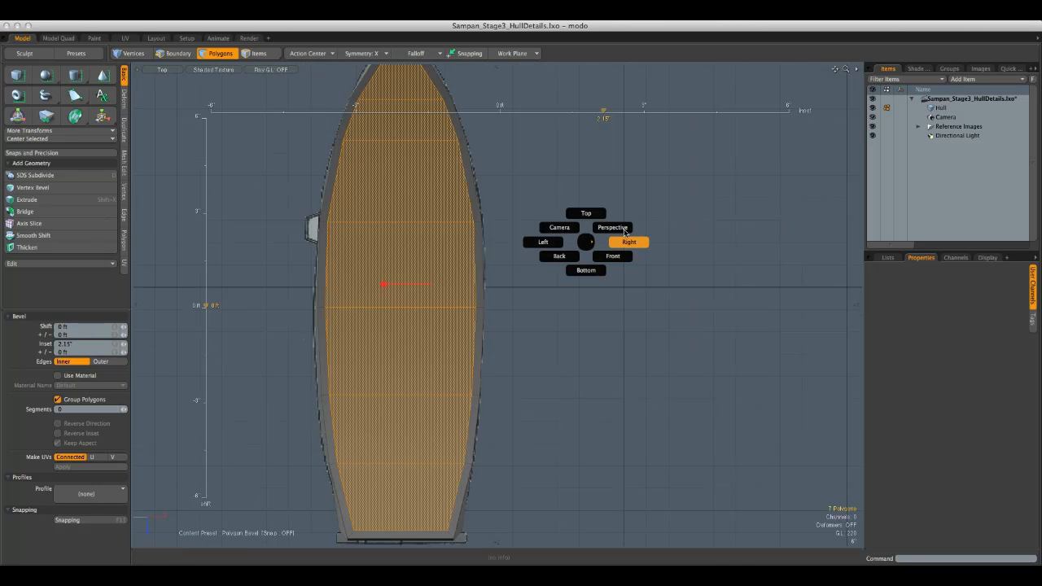
{"action": "left_click", "coordinate": [622, 229]}
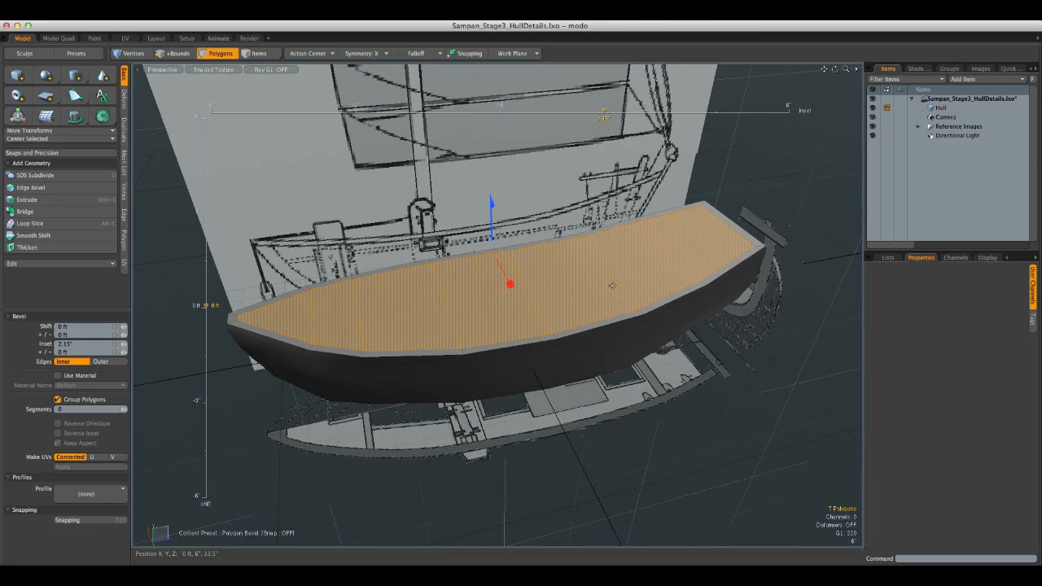
Bevel the inner top polygons once more with a shift of about -6.25" to sink the deck, and clear the selection
{"action": "left_click_drag", "start_coordinate": [572, 268], "coordinate": [578, 249], "text": "alt"}
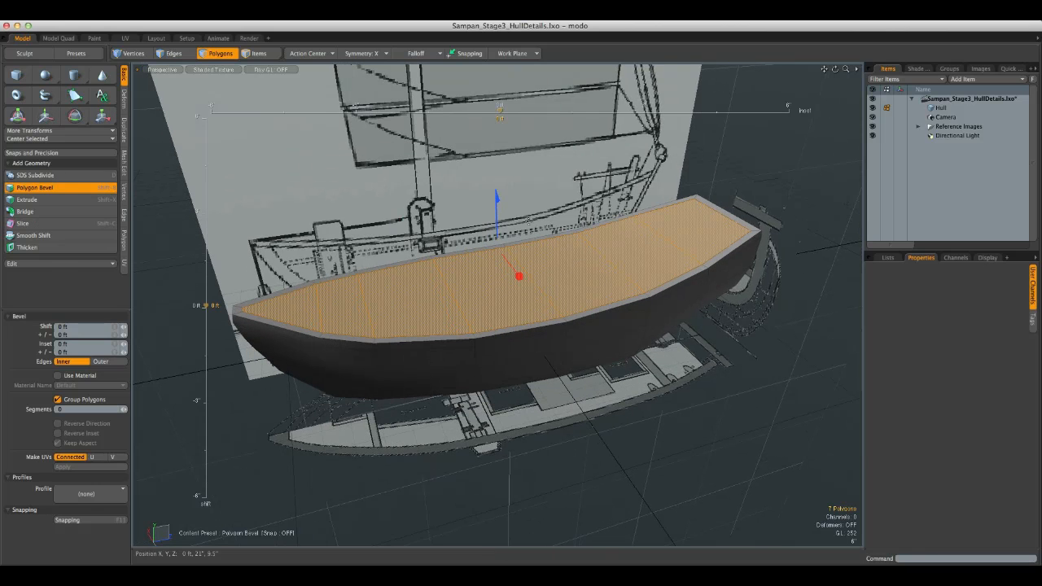
{"action": "left_click_drag", "start_coordinate": [497, 197], "coordinate": [498, 219]}
{"action": "left_click_drag", "start_coordinate": [548, 241], "coordinate": [812, 203], "text": "alt"}
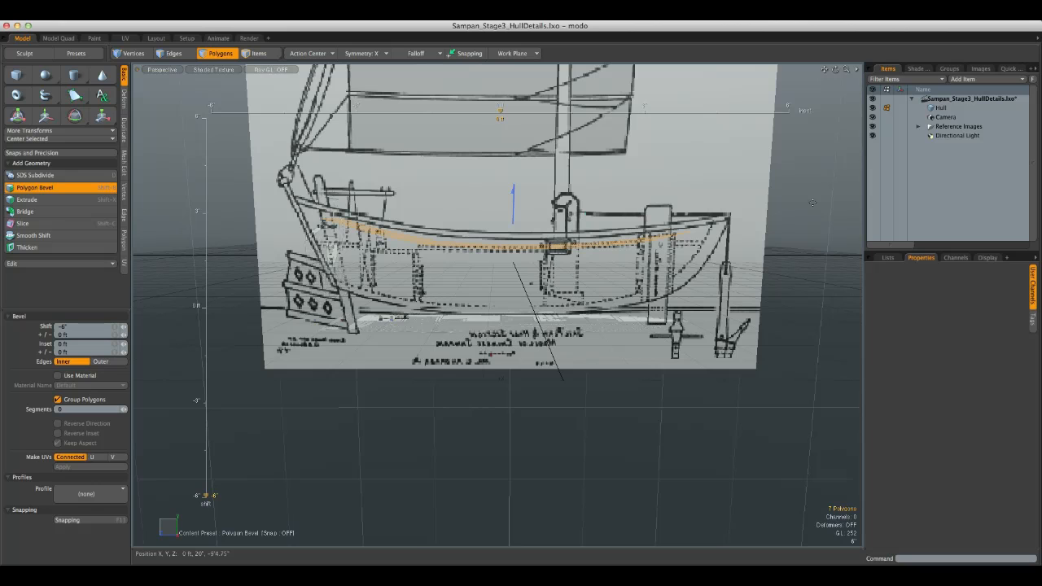
{"action": "left_click_drag", "start_coordinate": [461, 176], "coordinate": [460, 159], "text": "alt"}
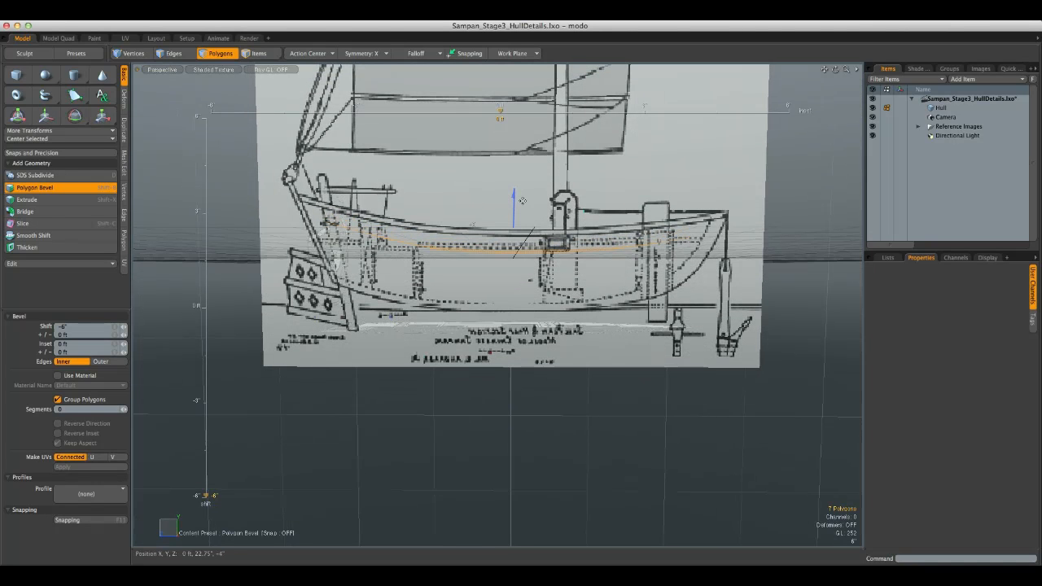
{"action": "left_click_drag", "start_coordinate": [513, 172], "coordinate": [377, 239], "text": "alt"}
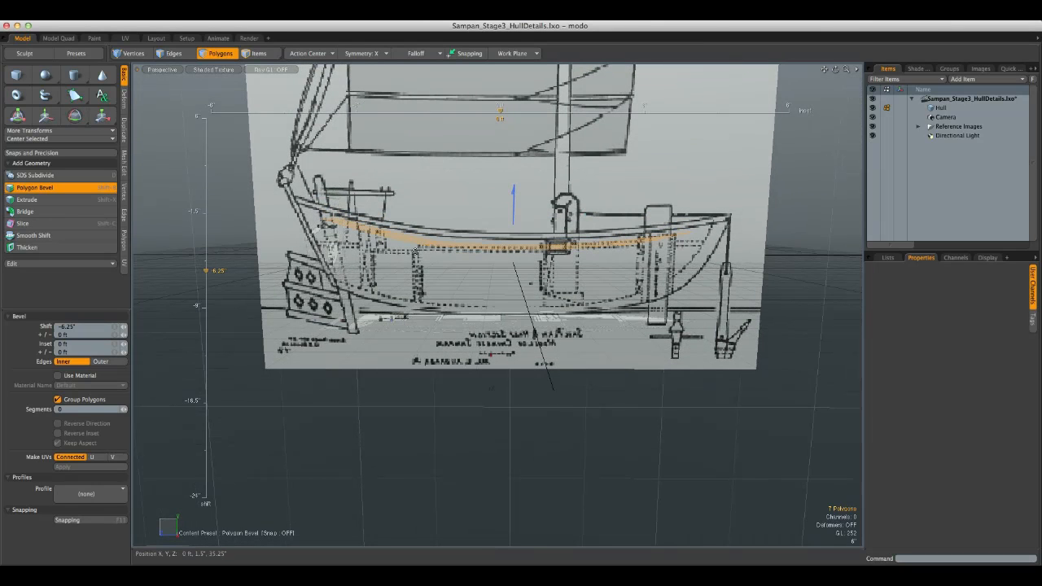
{"action": "left_click_drag", "start_coordinate": [580, 257], "coordinate": [558, 277], "text": "alt"}
{"action": "key", "text": "space"}
{"action": "left_click", "coordinate": [603, 252]}
{"action": "left_click_drag", "start_coordinate": [604, 252], "coordinate": [354, 267], "text": "alt"}
{"action": "left_click", "coordinate": [736, 319]}
{"action": "left_click_drag", "start_coordinate": [737, 319], "coordinate": [593, 276], "text": "alt"}
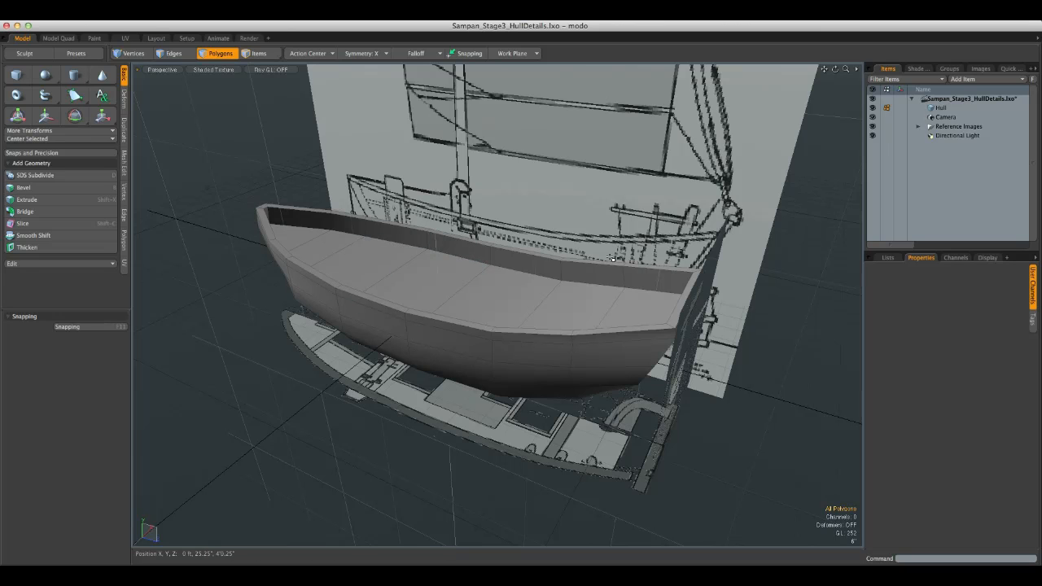
Select the seven recessed deck polygons and flatten them by setting their Y scale to 0%
{"action": "mouse_move", "coordinate": [632, 305]}
{"action": "left_mouse_down"}
{"action": "mouse_move", "coordinate": [487, 285]}
{"action": "mouse_move", "coordinate": [295, 228]}
{"action": "left_mouse_up"}
{"action": "left_click_drag", "start_coordinate": [551, 296], "coordinate": [598, 271], "text": "alt"}
{"action": "key", "text": "y"}
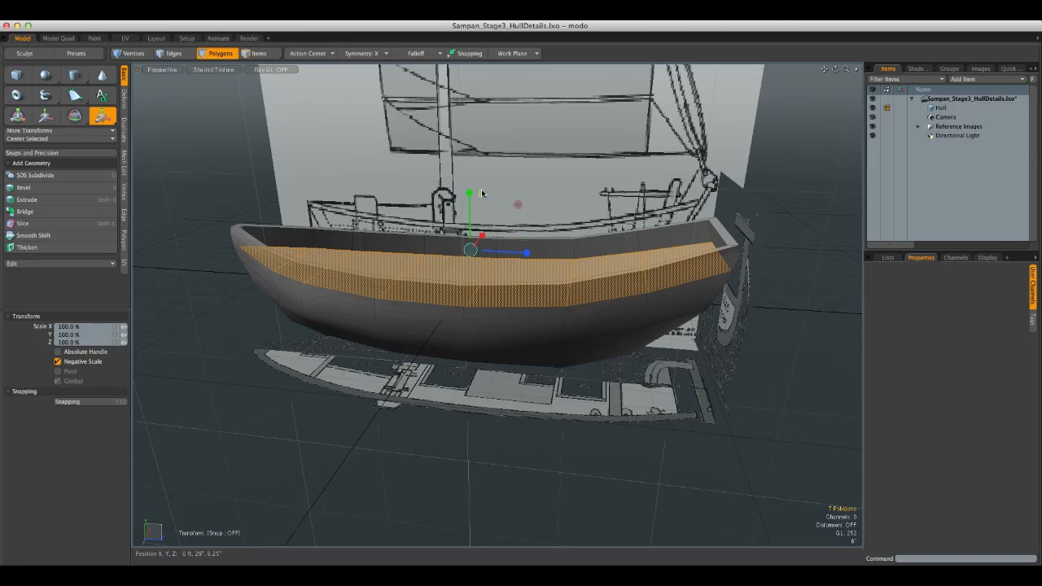
{"action": "left_click_drag", "start_coordinate": [467, 198], "coordinate": [468, 178]}
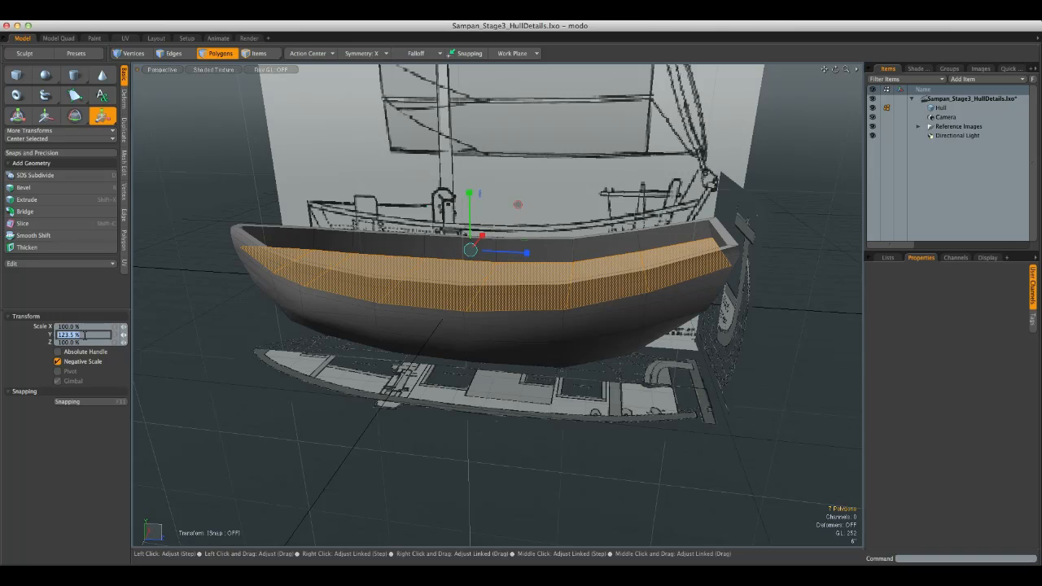
{"action": "type", "text": "0"}
{"action": "key", "text": "Return"}
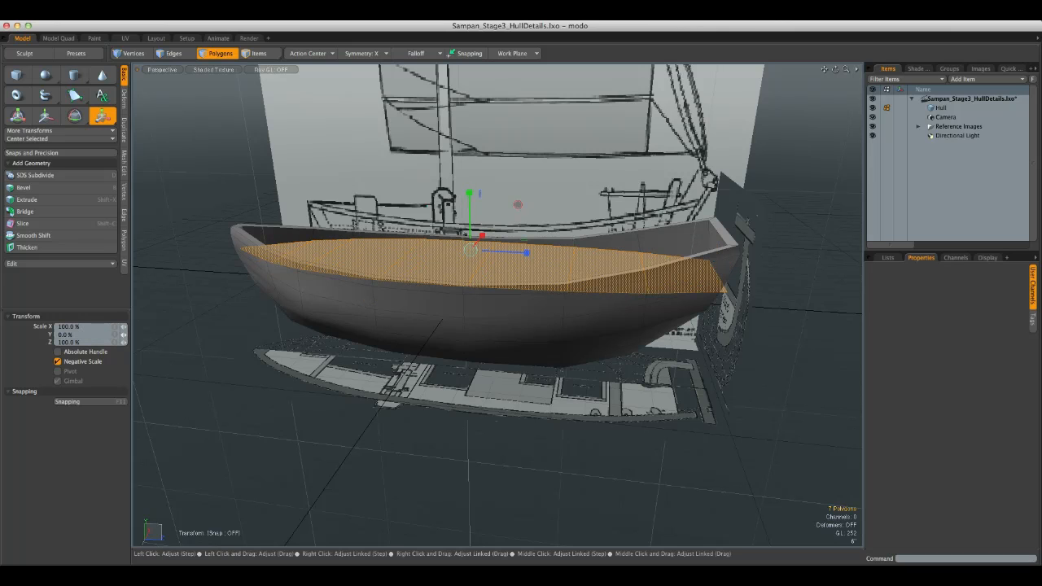
Move the flattened deck about 4.75" down along Y to match the deck line in the side drawing, and deselect it
{"action": "key", "text": "w"}
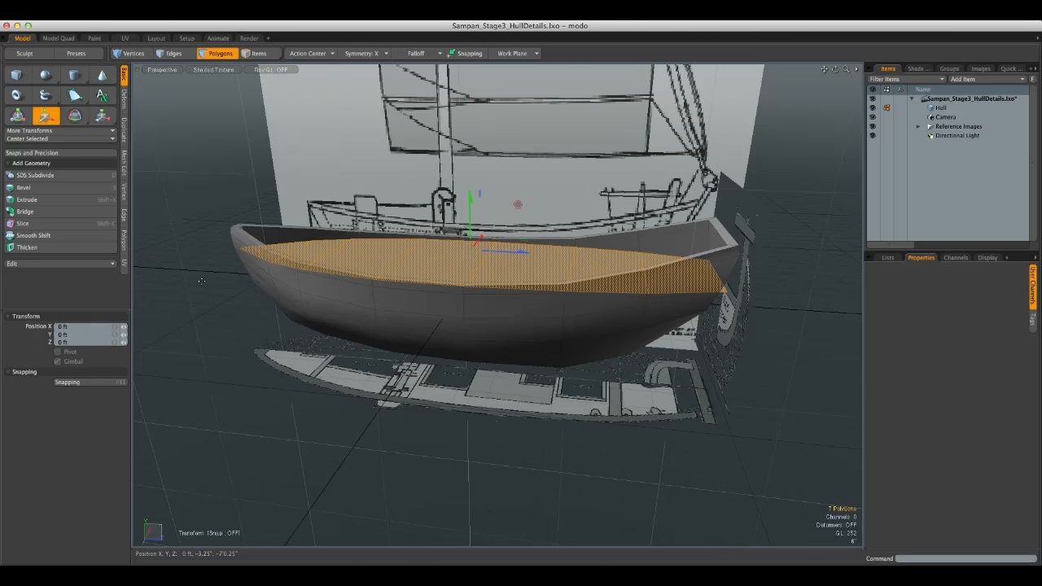
{"action": "key", "text": "KP_3"}
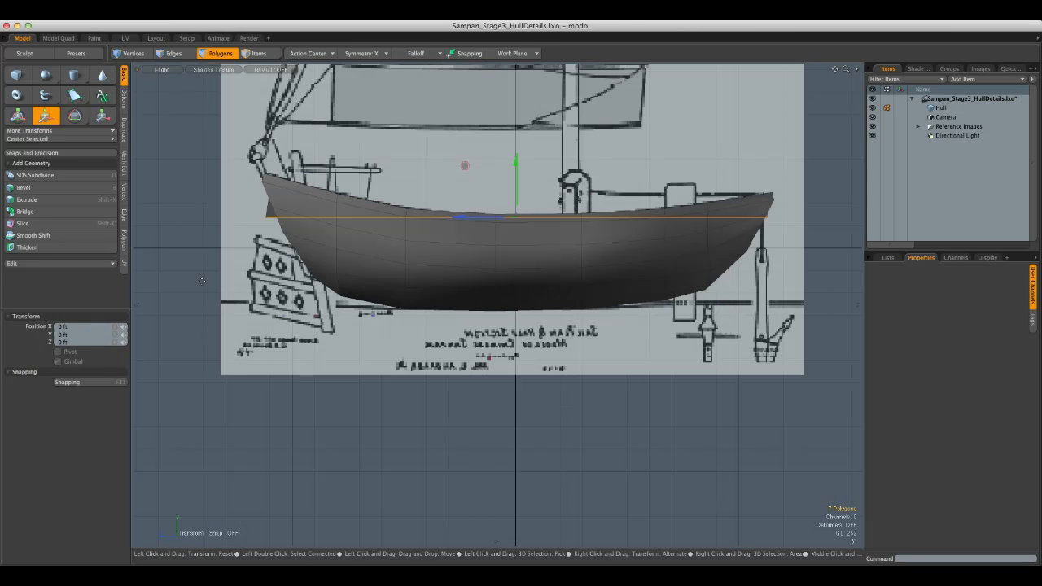
{"action": "left_click", "coordinate": [165, 71]}
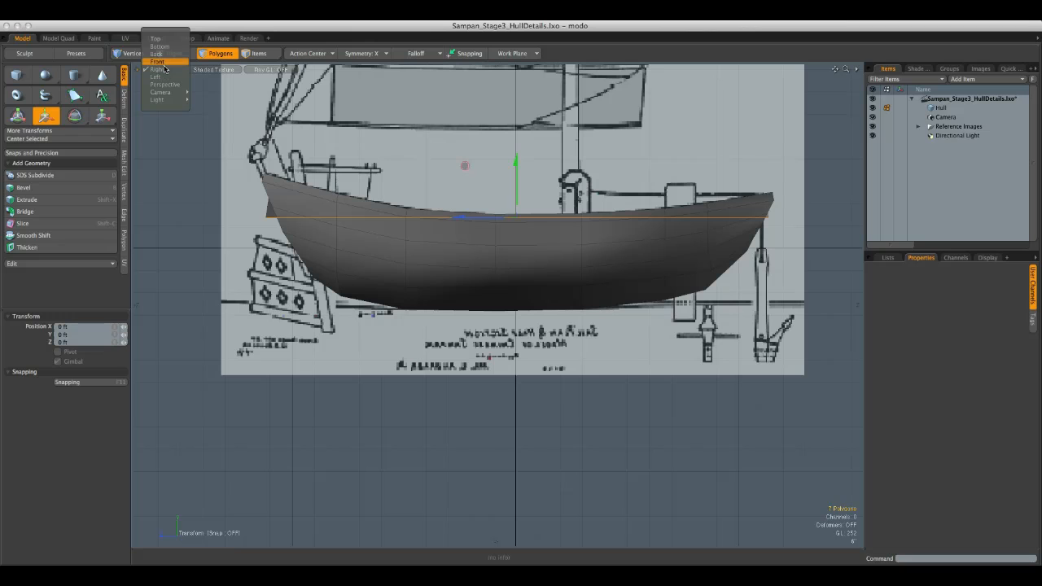
{"action": "left_click", "coordinate": [158, 76]}
{"action": "key", "text": "ctrl+space"}
{"action": "left_click", "coordinate": [400, 140]}
{"action": "left_click_drag", "start_coordinate": [471, 175], "coordinate": [465, 207], "text": "alt"}
{"action": "key", "text": "3"}
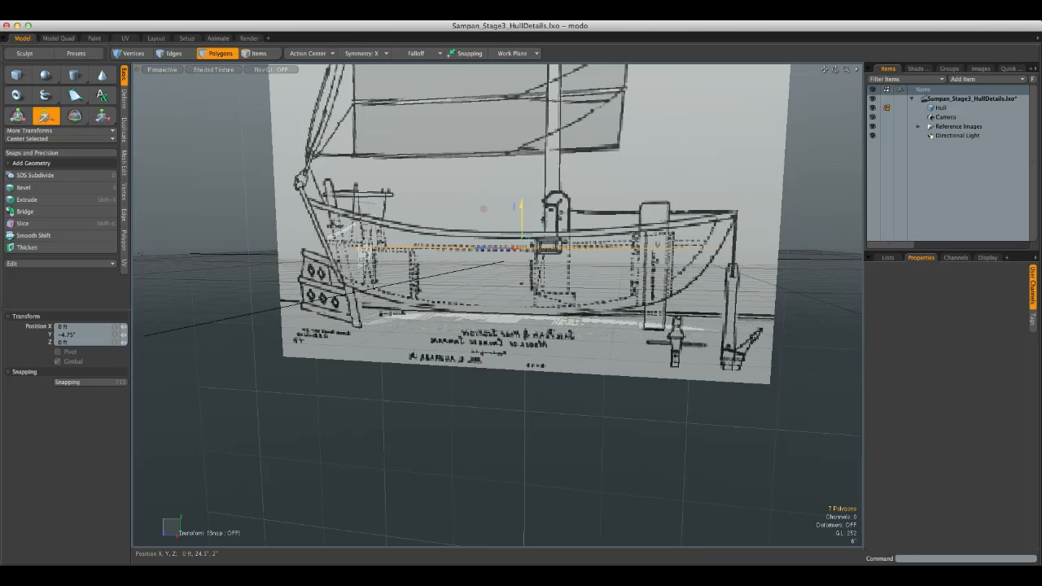
{"action": "left_click_drag", "start_coordinate": [528, 225], "coordinate": [724, 310], "text": "alt"}
{"action": "key", "text": "Escape"}
Pull the deck's end vertices inside the hull along Z, the bow pair by about 5.75" and the stern pair by about -7.5"
{"action": "left_click_drag", "start_coordinate": [318, 330], "coordinate": [219, 159], "text": "alt"}
{"action": "key", "text": "1"}
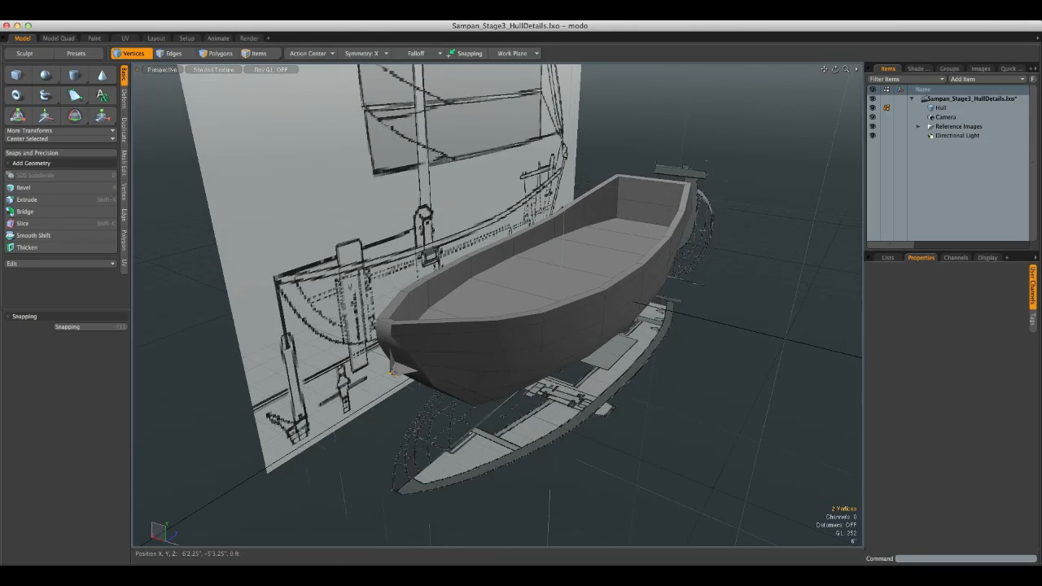
{"action": "left_click_drag", "start_coordinate": [456, 305], "coordinate": [395, 367], "text": "alt"}
{"action": "key", "text": "w"}
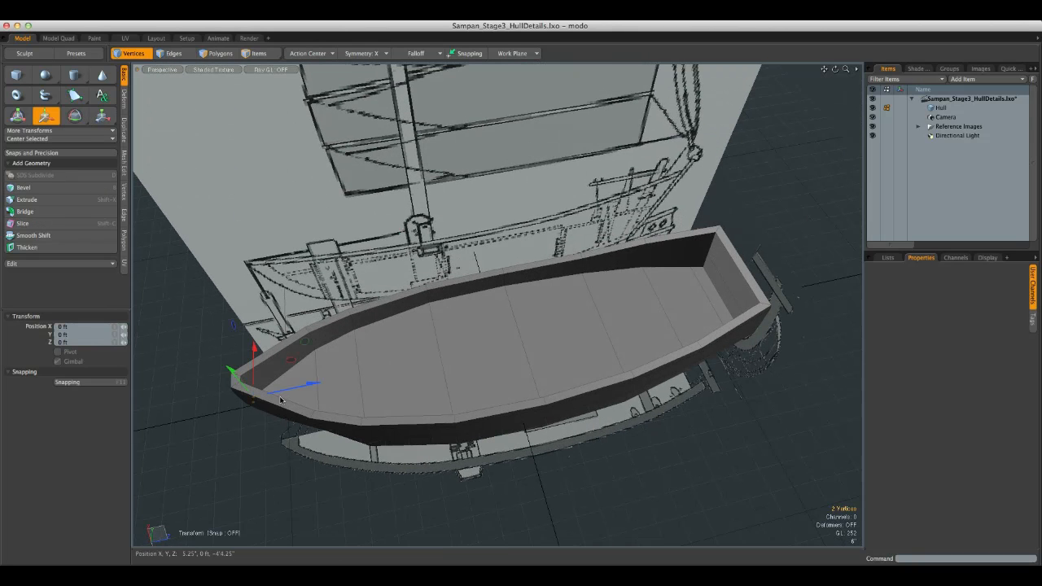
{"action": "key", "text": "KP_1"}
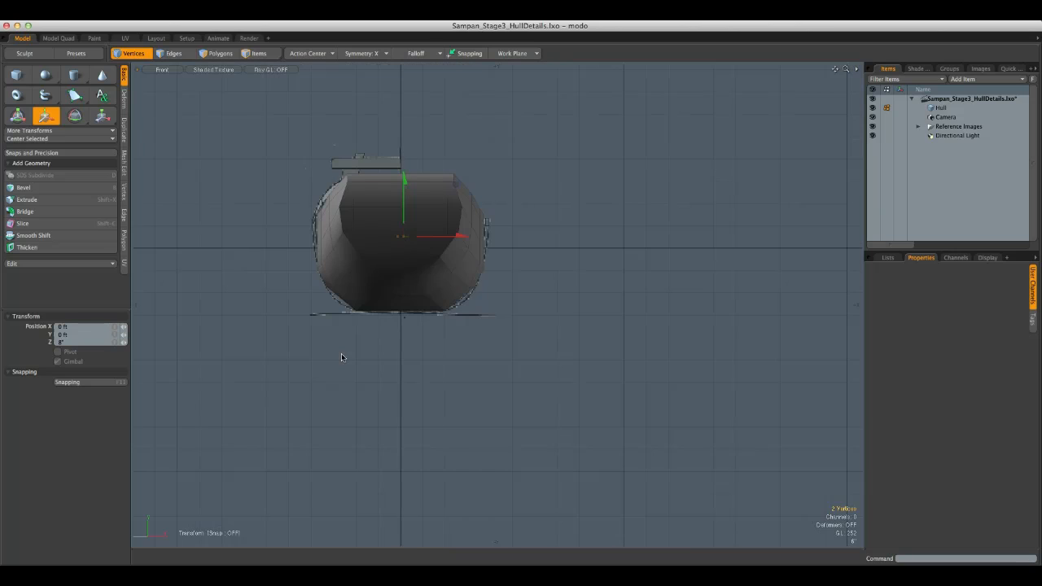
{"action": "key", "text": "KP_3"}
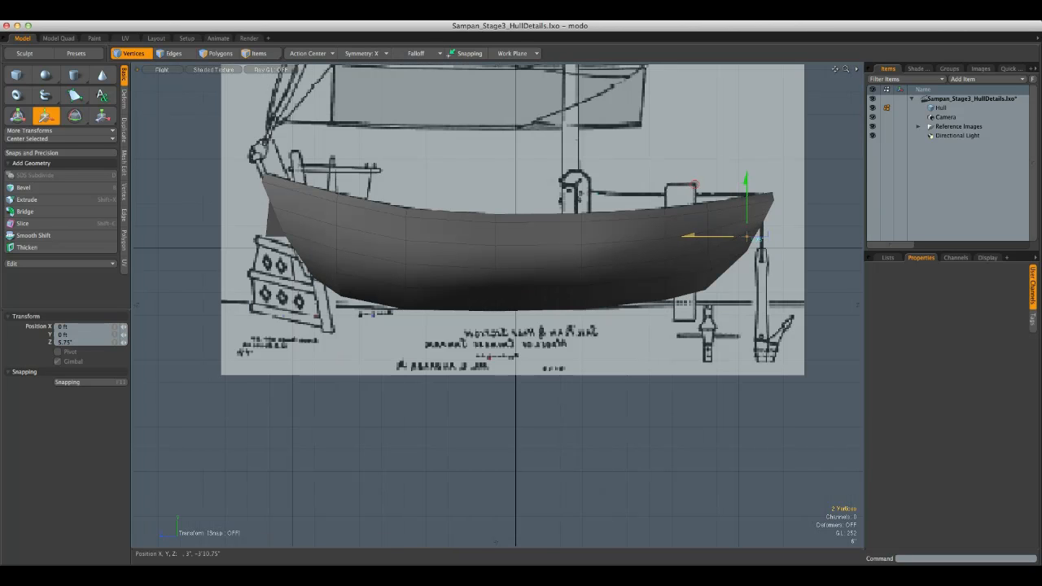
{"action": "key", "text": "space"}
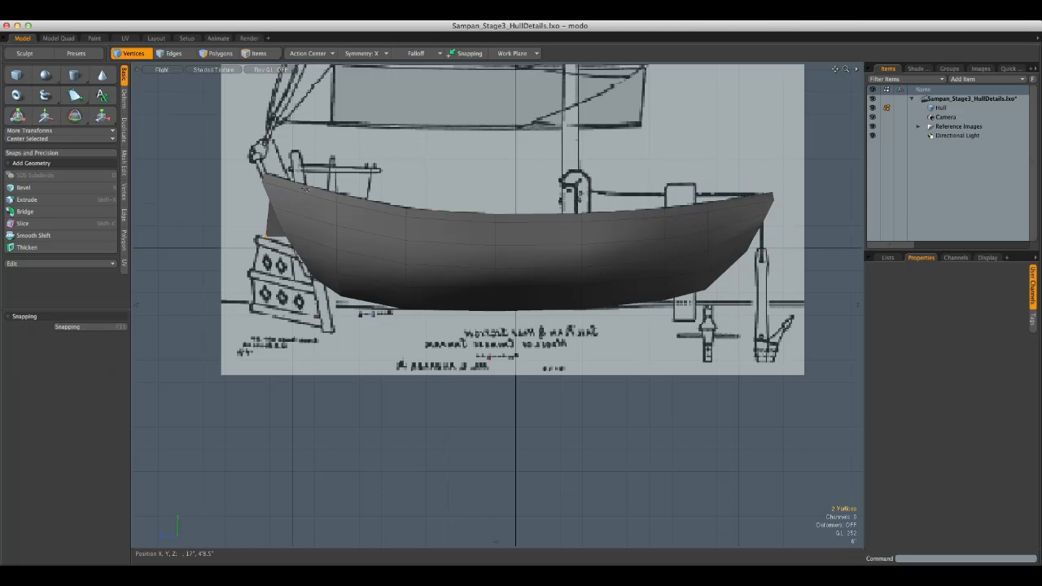
{"action": "key", "text": "w"}
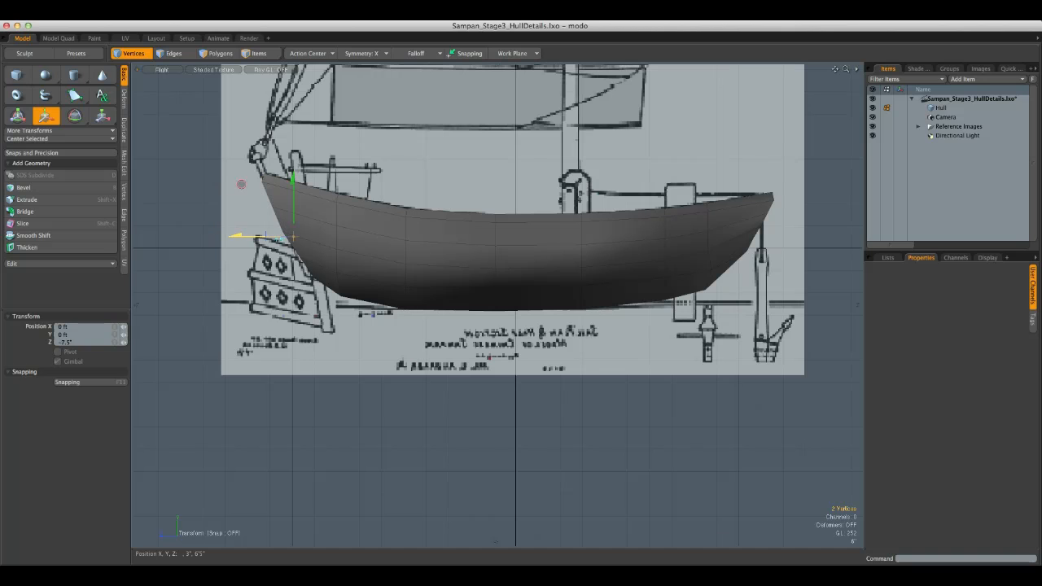
{"action": "key", "text": "space"}
Spread the deck's two bow vertices apart symmetrically by about 3.19" along X, and clear the selection
{"action": "key", "text": "ctrl+space"}
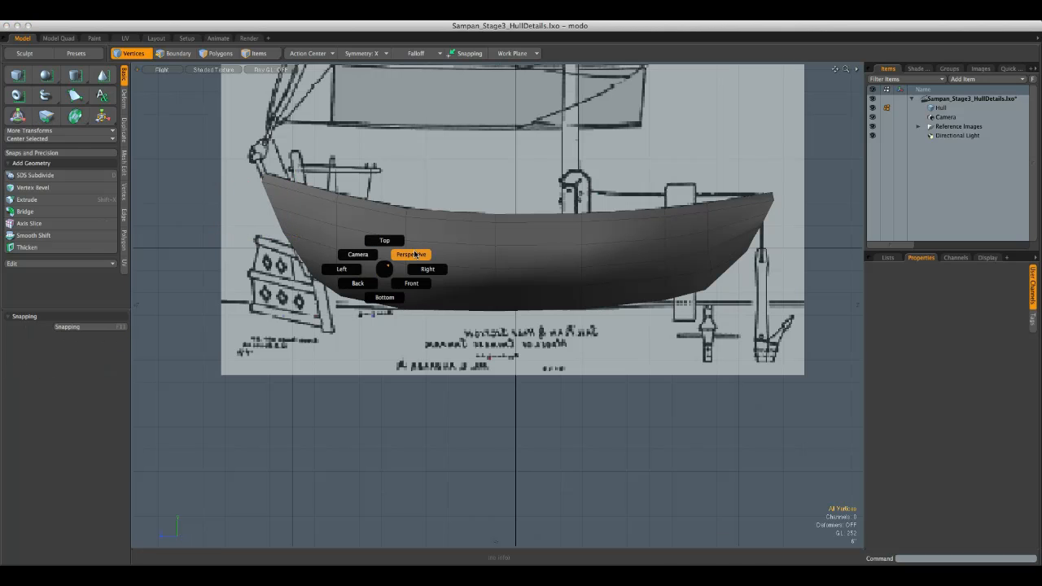
{"action": "left_click", "coordinate": [418, 239]}
{"action": "left_click_drag", "start_coordinate": [511, 240], "coordinate": [361, 264], "text": "alt"}
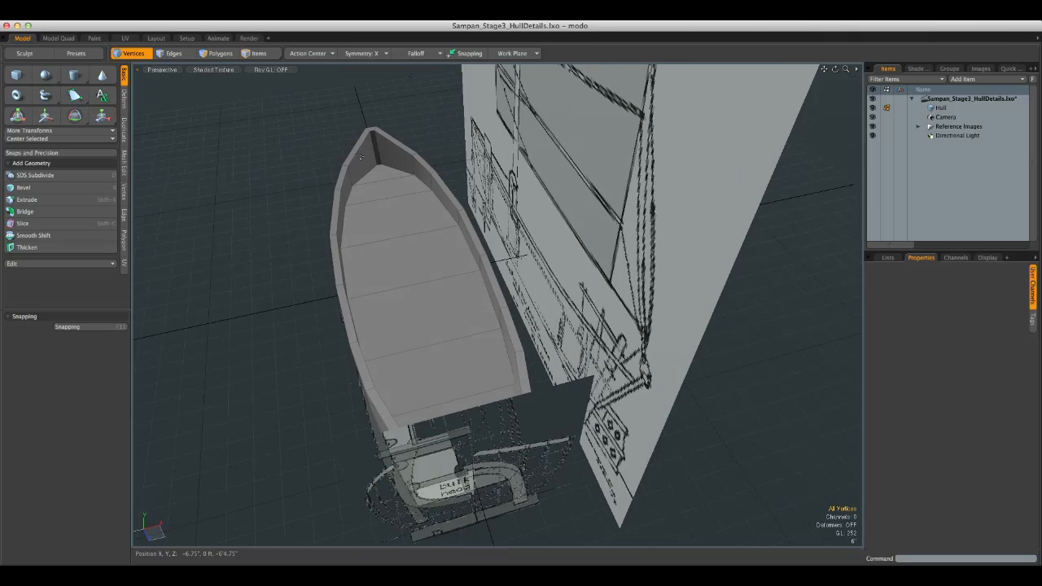
{"action": "scroll", "coordinate": [398, 183], "scroll_direction": "up", "scroll_amount": 5}
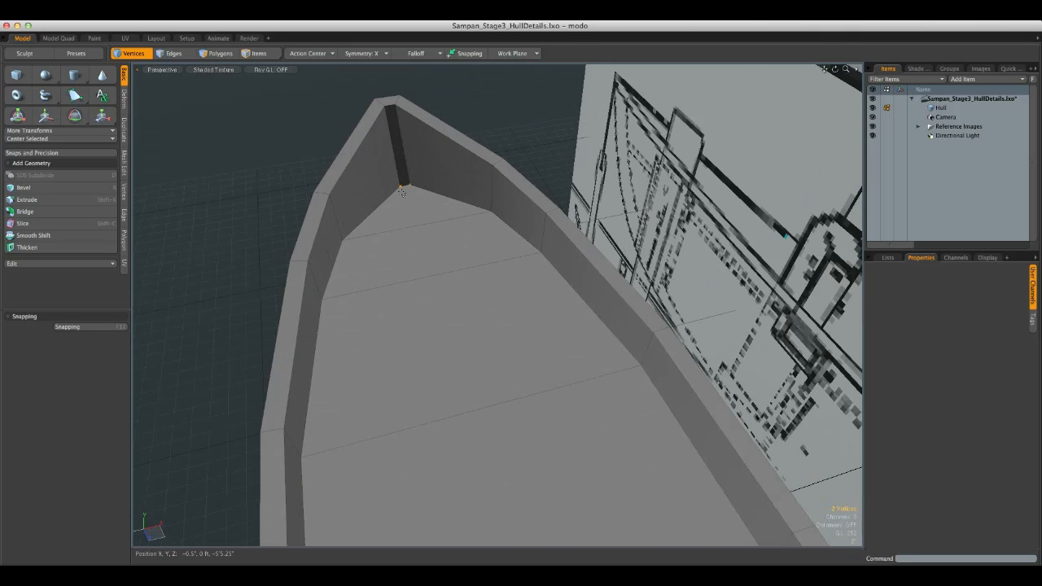
{"action": "key", "text": "w"}
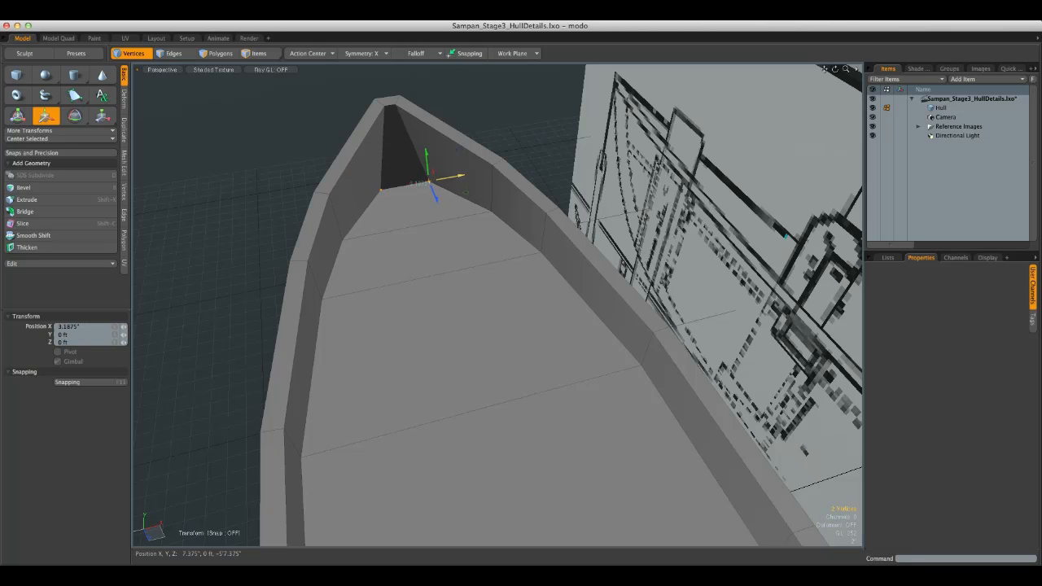
{"action": "key", "text": "q"}
{"action": "left_click", "coordinate": [301, 194]}
Hide the Reference Images group and check the hull on its own from the stern
{"action": "left_click_drag", "start_coordinate": [436, 251], "coordinate": [566, 261], "text": "alt"}
{"action": "scroll", "coordinate": [487, 274], "scroll_direction": "down", "scroll_amount": 5}
{"action": "mouse_move", "coordinate": [620, 283]}
{"action": "left_mouse_down", "text": "alt"}
{"action": "mouse_move", "coordinate": [469, 291]}
{"action": "mouse_move", "coordinate": [607, 309]}
{"action": "mouse_move", "coordinate": [603, 322]}
{"action": "mouse_move", "coordinate": [766, 222]}
{"action": "mouse_move", "coordinate": [610, 297]}
{"action": "left_mouse_up", "text": "alt"}
{"action": "left_click_drag", "start_coordinate": [848, 125], "coordinate": [785, 363], "text": "alt"}
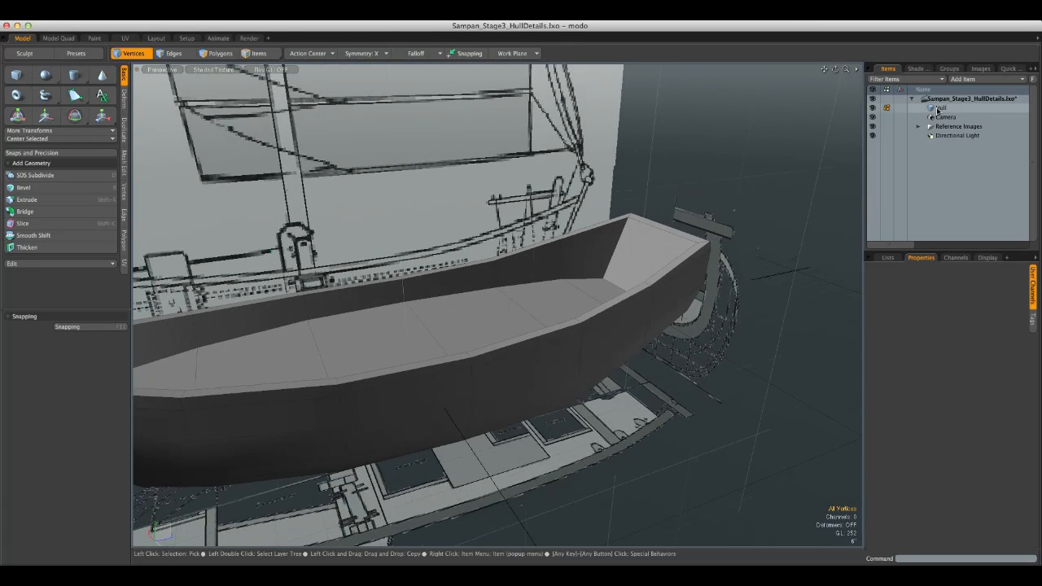
{"action": "left_click", "coordinate": [873, 126]}
{"action": "mouse_move", "coordinate": [619, 212]}
{"action": "left_mouse_down", "text": "alt"}
{"action": "mouse_move", "coordinate": [667, 198]}
{"action": "mouse_move", "coordinate": [603, 200]}
{"action": "left_mouse_up", "text": "alt"}
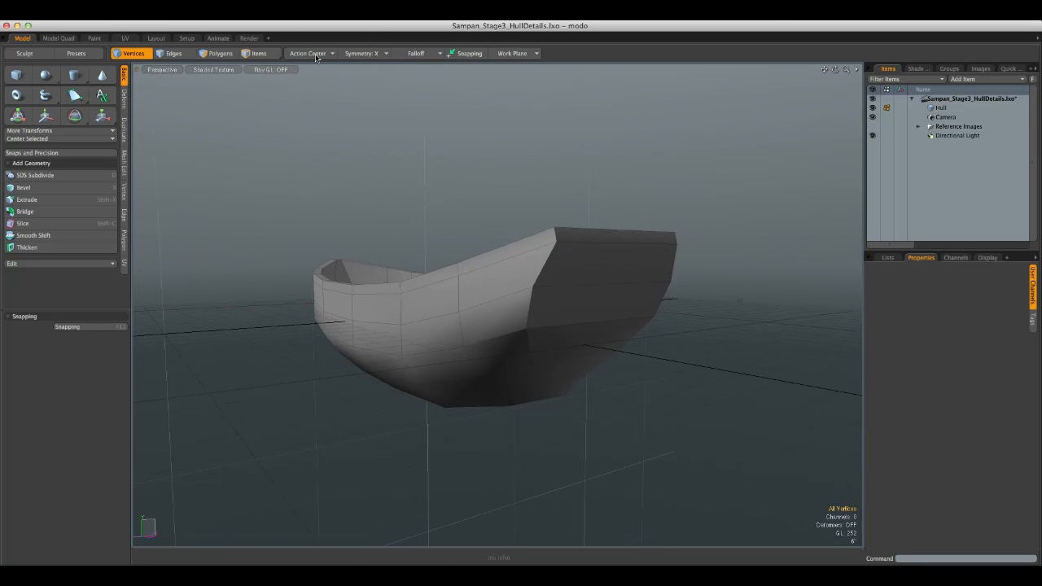
Widen the transom slightly by moving the two symmetric vertices just below its top corners outward along X, and deselect them
{"action": "left_click", "coordinate": [218, 53]}
{"action": "mouse_move", "coordinate": [550, 245]}
{"action": "left_mouse_down"}
{"action": "mouse_move", "coordinate": [570, 302]}
{"action": "mouse_move", "coordinate": [655, 287]}
{"action": "mouse_move", "coordinate": [747, 298]}
{"action": "left_mouse_up"}
{"action": "left_click", "coordinate": [693, 207]}
{"action": "left_click", "coordinate": [612, 231]}
{"action": "left_click_drag", "start_coordinate": [718, 245], "coordinate": [633, 307], "text": "alt"}
{"action": "key", "text": "1"}
{"action": "left_click_drag", "start_coordinate": [510, 300], "coordinate": [528, 269], "text": "alt"}
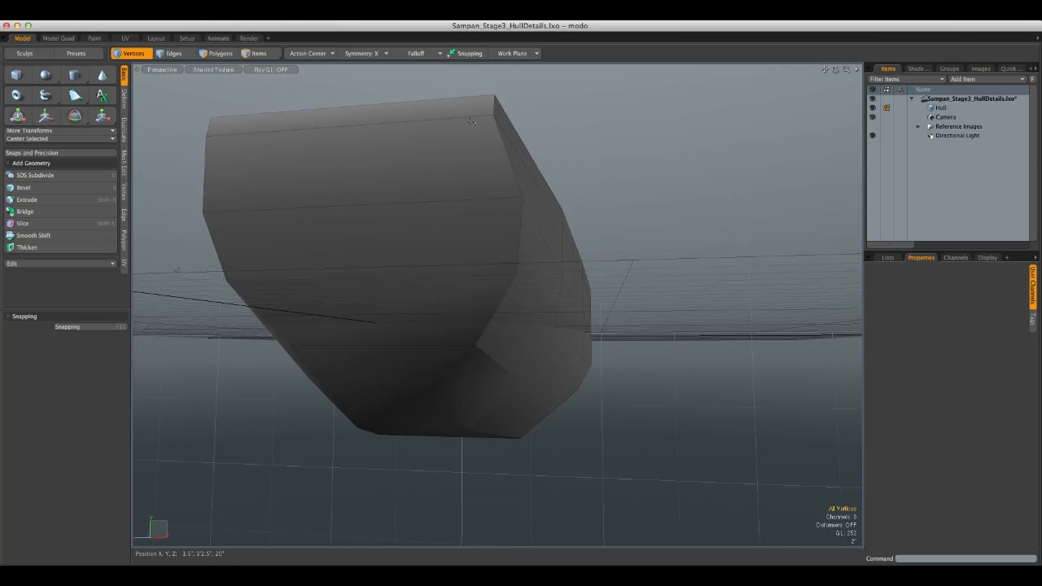
{"action": "left_click_drag", "start_coordinate": [495, 113], "coordinate": [551, 154], "text": "alt"}
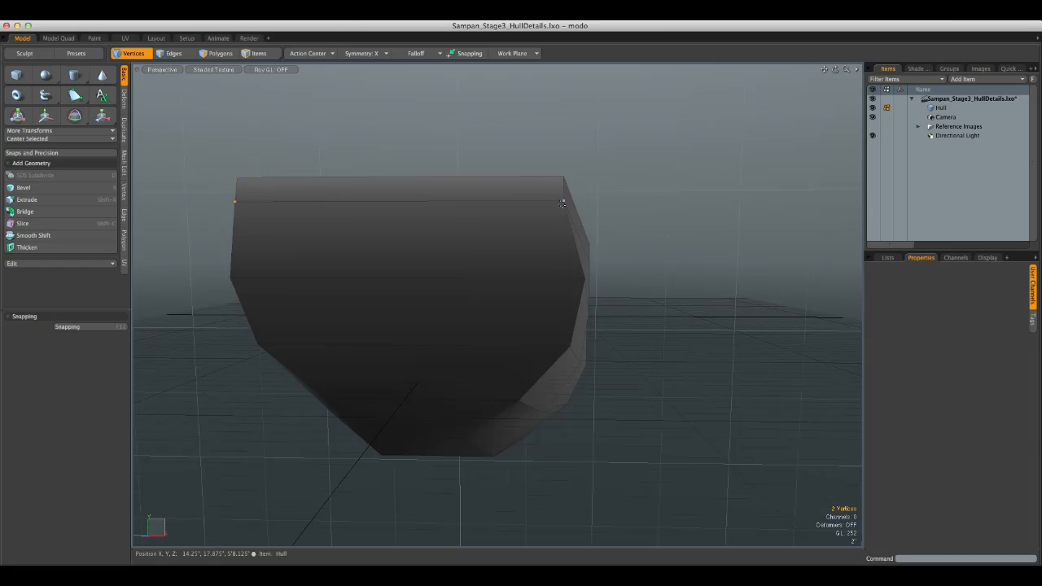
{"action": "key", "text": "w"}
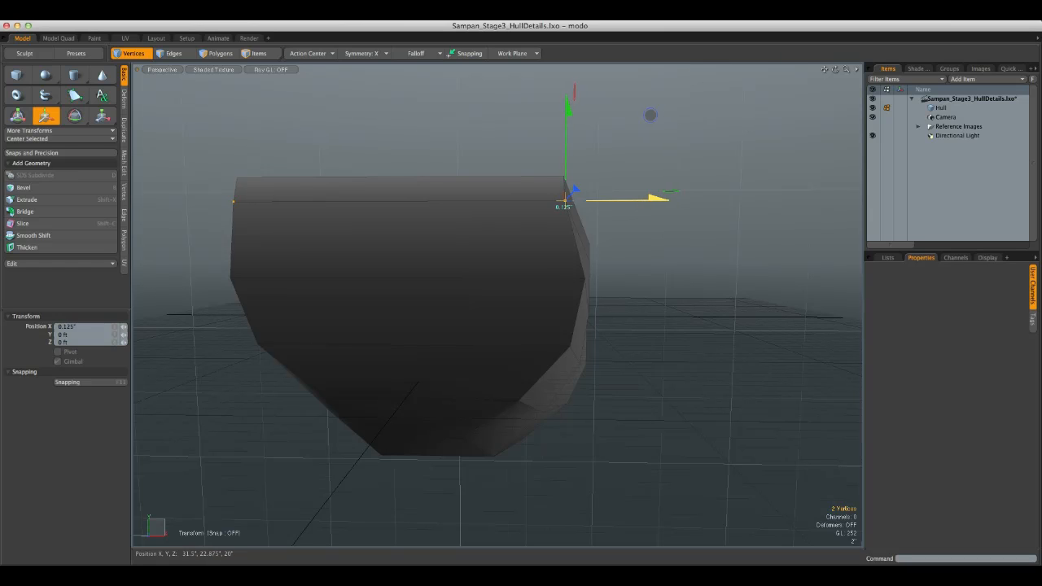
{"action": "key", "text": "space"}
{"action": "left_click", "coordinate": [675, 291]}
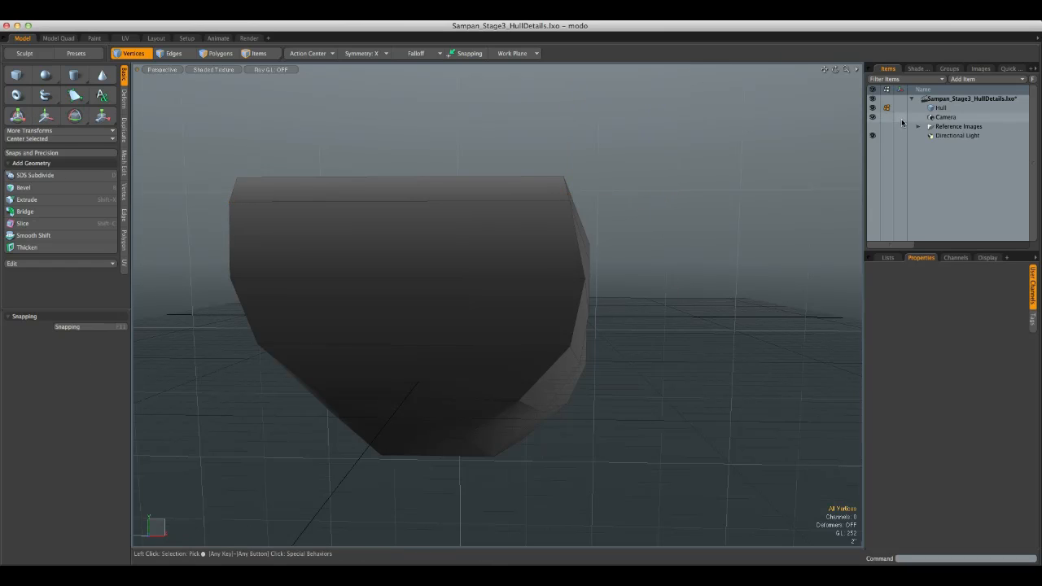
Check the transom against the Reference Images group, and hide the group again
{"action": "left_click", "coordinate": [873, 127]}
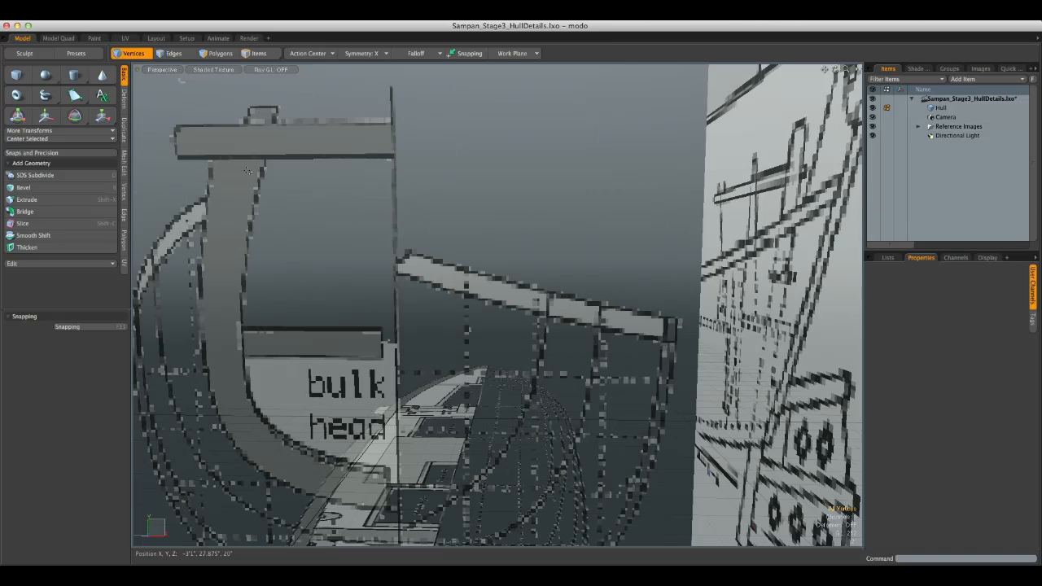
{"action": "left_click", "coordinate": [873, 127]}
{"action": "left_click_drag", "start_coordinate": [637, 270], "coordinate": [578, 342], "text": "alt"}
{"action": "left_click_drag", "start_coordinate": [553, 374], "coordinate": [556, 282], "text": "alt"}
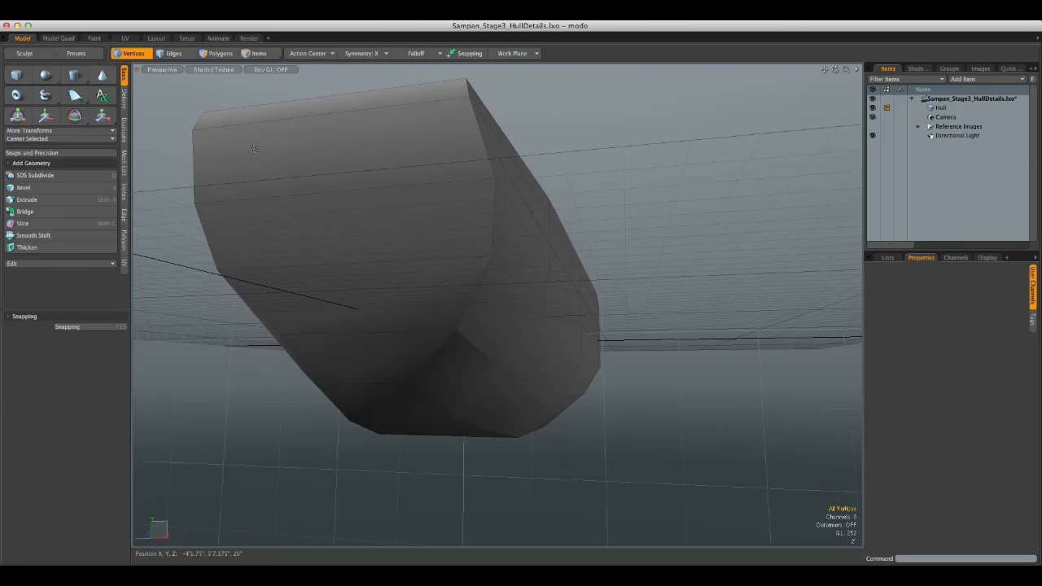
Cut a symmetric border along the transom's side edges with Edge Slice, running from its lower edge up and over the top rim
{"action": "key", "text": "c"}
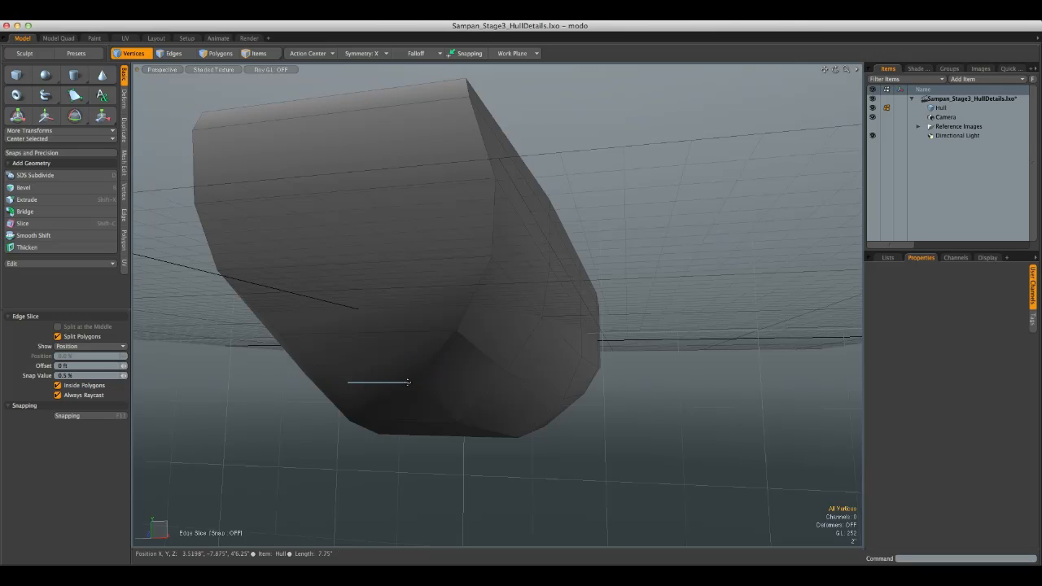
{"action": "left_click", "coordinate": [438, 331]}
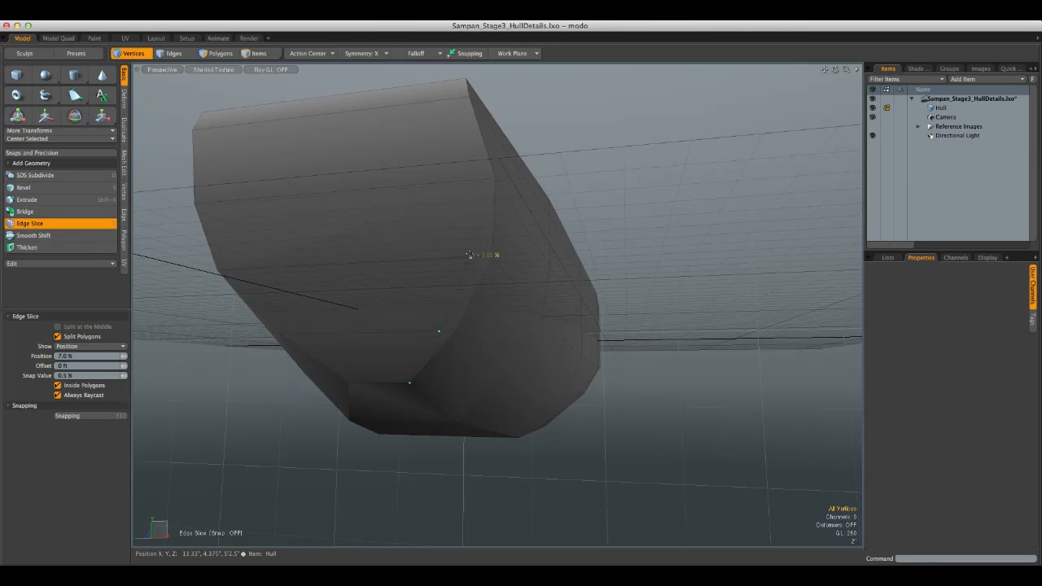
{"action": "left_click", "coordinate": [456, 99]}
{"action": "left_click_drag", "start_coordinate": [549, 174], "coordinate": [574, 314], "text": "alt"}
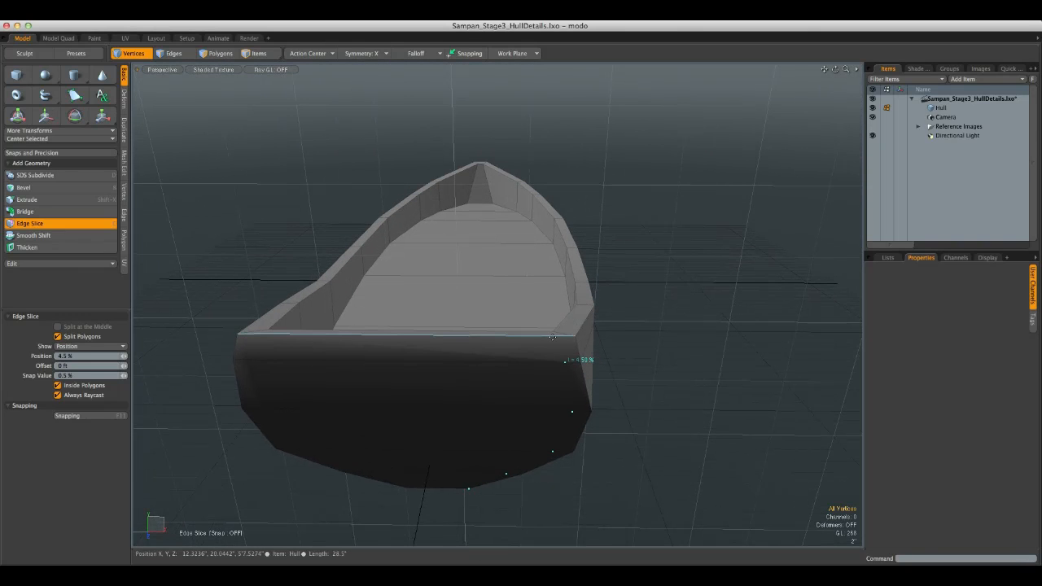
{"action": "left_click", "coordinate": [553, 336]}
{"action": "left_click_drag", "start_coordinate": [553, 336], "coordinate": [585, 320], "text": "alt"}
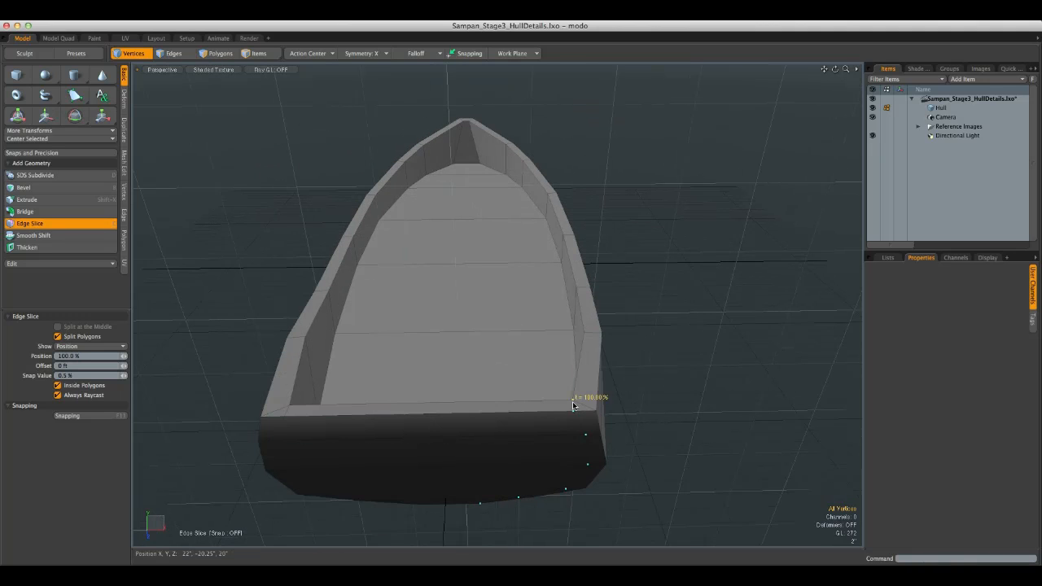
{"action": "key", "text": "space"}
Delete the two upper outer transom polygons between the new side cuts to open the stern
{"action": "left_click_drag", "start_coordinate": [671, 339], "coordinate": [672, 371], "text": "alt"}
{"action": "left_click_drag", "start_coordinate": [488, 161], "coordinate": [438, 259], "text": "alt"}
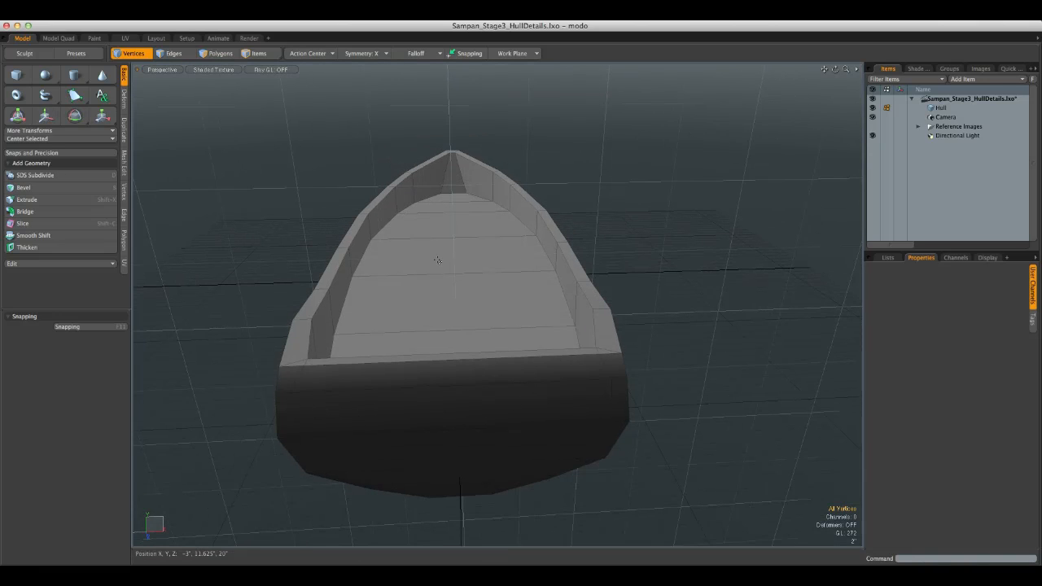
{"action": "left_click_drag", "start_coordinate": [298, 383], "coordinate": [489, 379], "text": "alt"}
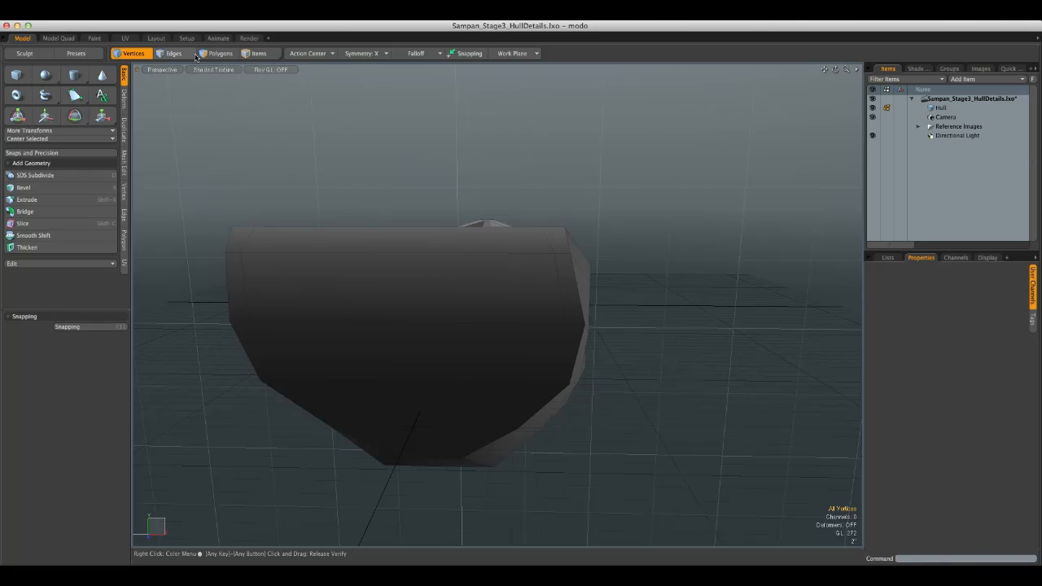
{"action": "left_click", "coordinate": [176, 54]}
{"action": "mouse_move", "coordinate": [383, 275]}
{"action": "left_mouse_down", "text": "alt"}
{"action": "mouse_move", "coordinate": [544, 290]}
{"action": "mouse_move", "coordinate": [391, 281]}
{"action": "left_mouse_up", "text": "alt"}
{"action": "left_click", "coordinate": [219, 54]}
{"action": "left_click", "coordinate": [446, 282]}
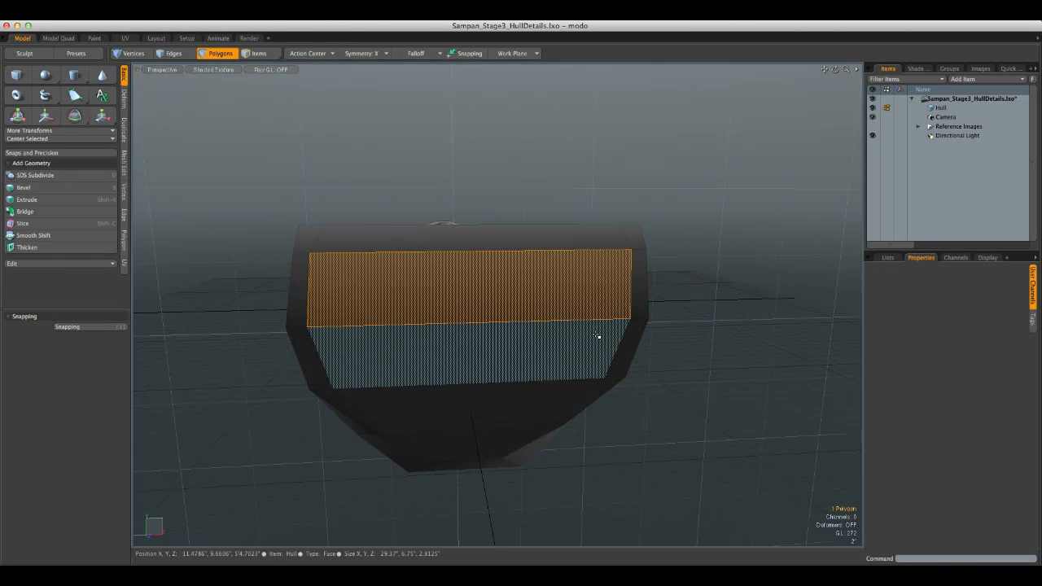
{"action": "left_click_drag", "start_coordinate": [601, 322], "coordinate": [658, 331], "text": "alt"}
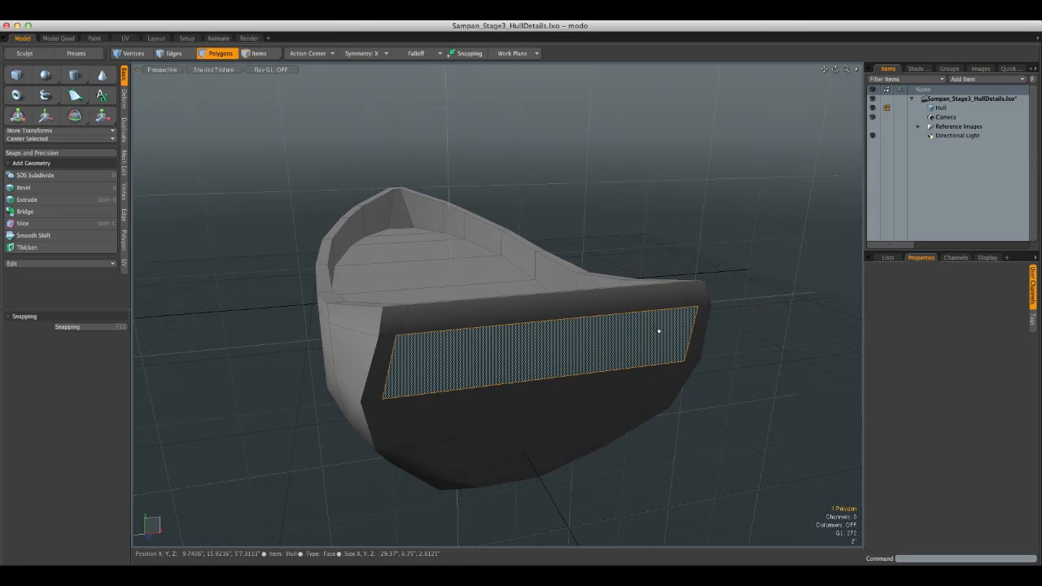
{"action": "key", "text": "Delete"}
{"action": "left_click_drag", "start_coordinate": [709, 374], "coordinate": [521, 281], "text": "alt"}
{"action": "left_click", "coordinate": [648, 351]}
{"action": "key", "text": "Delete"}
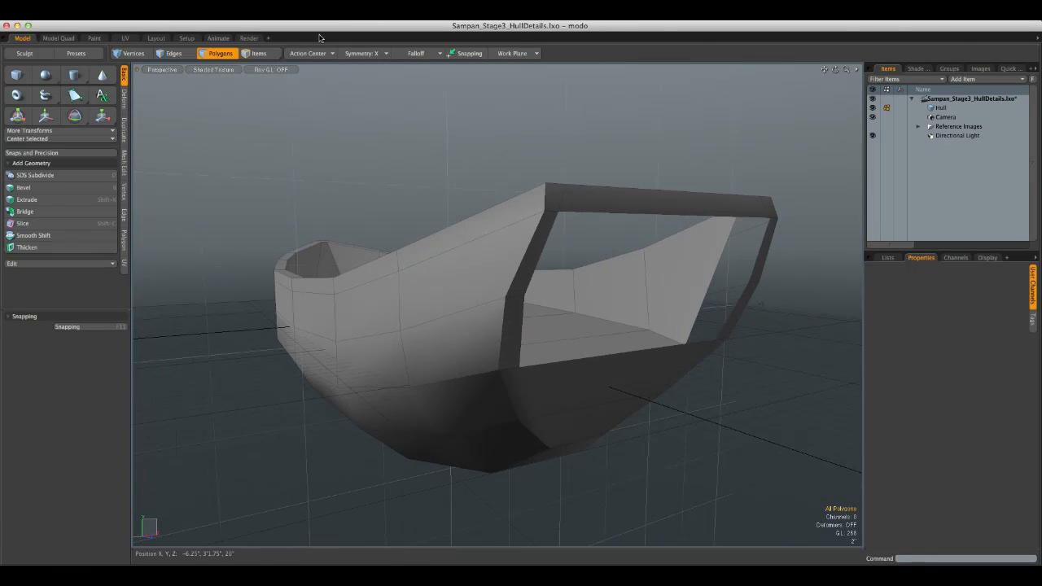
{"action": "left_click_drag", "start_coordinate": [650, 338], "coordinate": [646, 375], "text": "alt"}
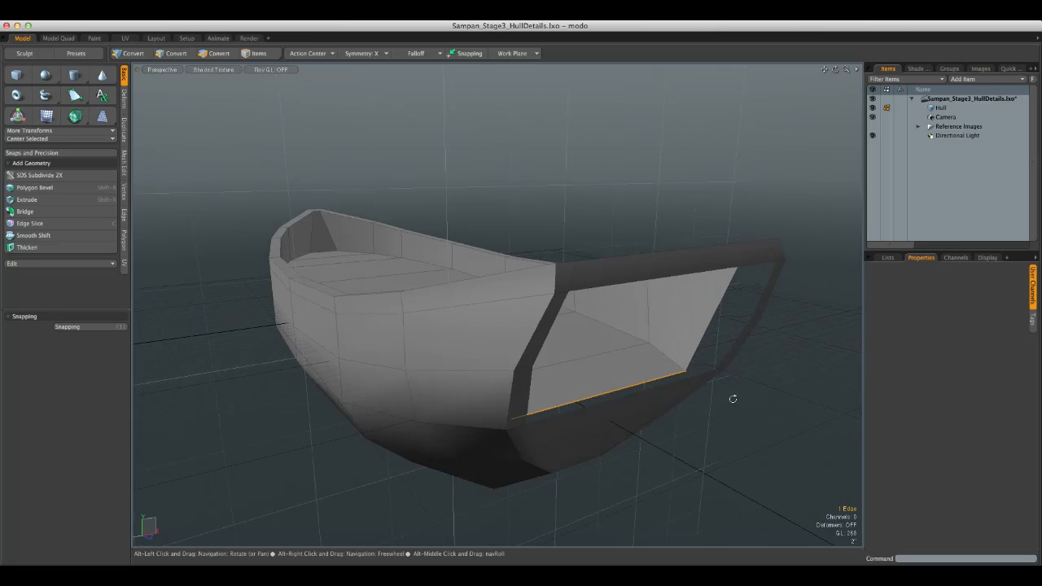
{"action": "left_click_drag", "start_coordinate": [713, 403], "coordinate": [768, 388], "text": "alt"}
{"action": "key", "text": "KP_2"}
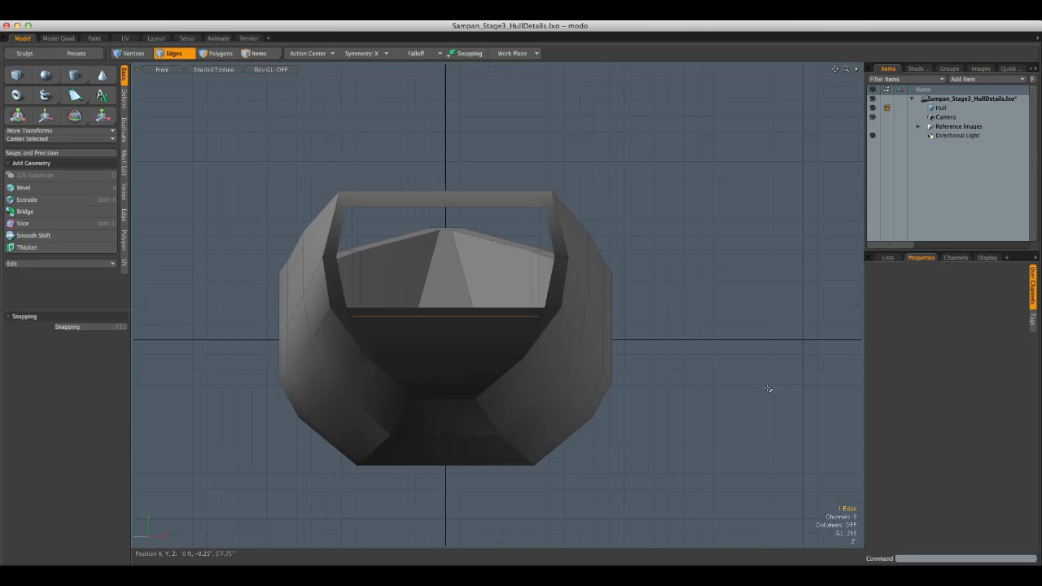
{"action": "key", "text": "w"}
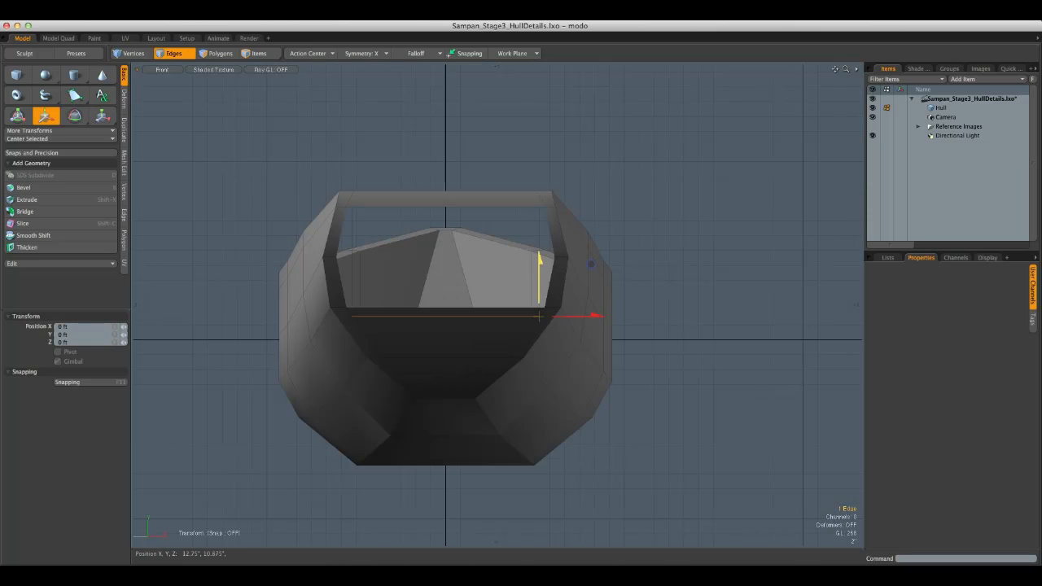
{"action": "key", "text": "Escape"}
{"action": "left_click_drag", "start_coordinate": [481, 314], "coordinate": [526, 365], "text": "alt+shift"}
{"action": "key", "text": "ctrl+space"}
{"action": "left_click", "coordinate": [636, 285]}
Delete the transom's inner wall and the top rail spanning the stern opening, leaving only the side posts
{"action": "left_click_drag", "start_coordinate": [636, 312], "coordinate": [680, 324], "text": "alt"}
{"action": "left_click", "coordinate": [190, 58]}
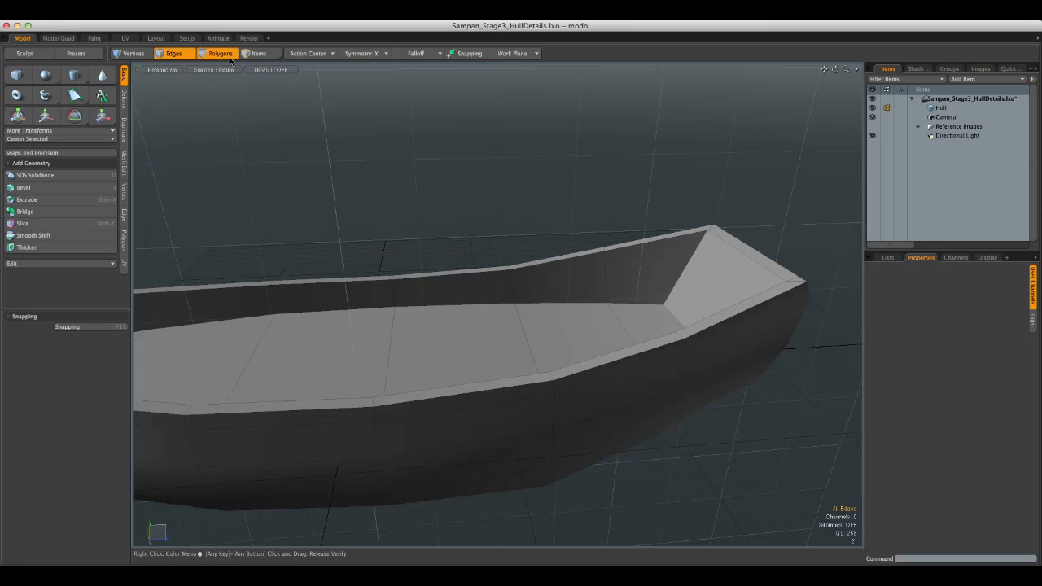
{"action": "left_click", "coordinate": [221, 54]}
{"action": "left_click", "coordinate": [720, 277]}
{"action": "key", "text": "Delete"}
{"action": "left_click_drag", "start_coordinate": [719, 279], "coordinate": [649, 318], "text": "alt"}
{"action": "key", "text": "3"}
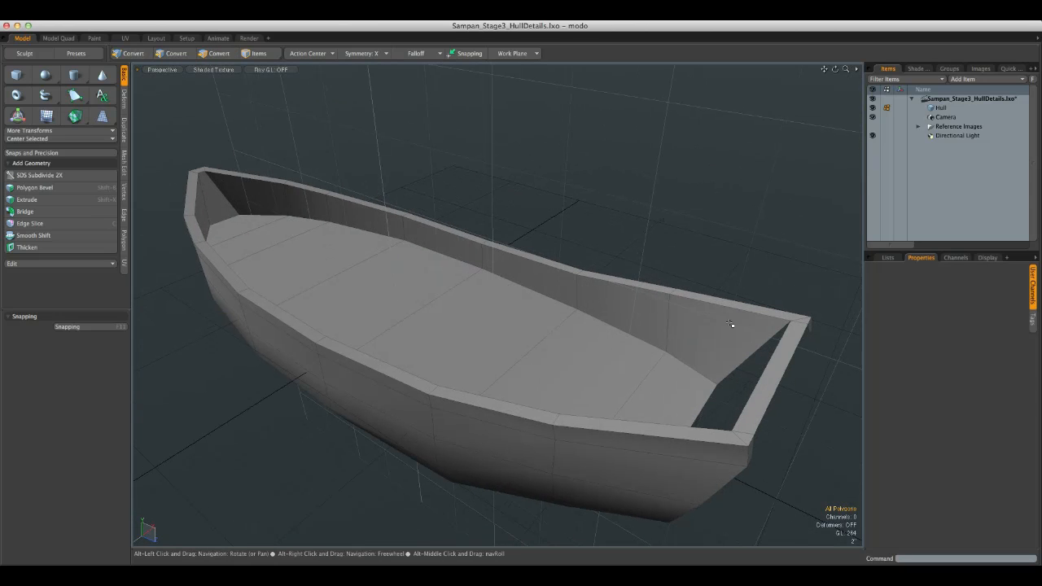
{"action": "left_click", "coordinate": [780, 363]}
{"action": "key", "text": "Delete"}
Try to bridge the inner and outer edge borders around the whole stern opening, and cancel the Bridge tool
{"action": "left_click_drag", "start_coordinate": [797, 372], "coordinate": [710, 326], "text": "alt"}
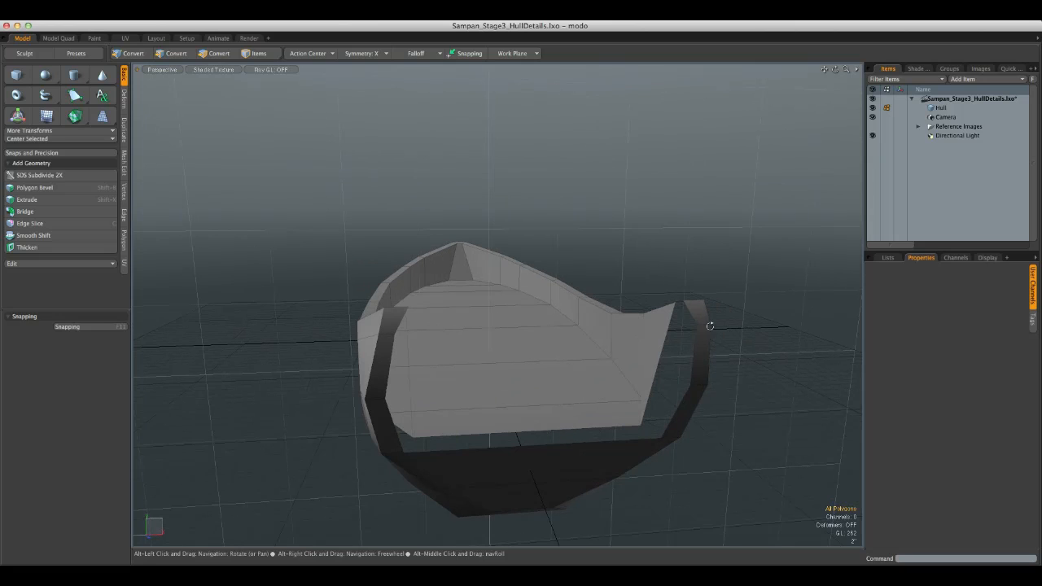
{"action": "left_click", "coordinate": [169, 53]}
{"action": "left_click_drag", "start_coordinate": [522, 357], "coordinate": [409, 413], "text": "alt"}
{"action": "left_click", "coordinate": [347, 426], "text": "shift"}
{"action": "left_click", "coordinate": [298, 378], "text": "shift"}
{"action": "left_click_drag", "start_coordinate": [383, 371], "coordinate": [232, 369], "text": "alt"}
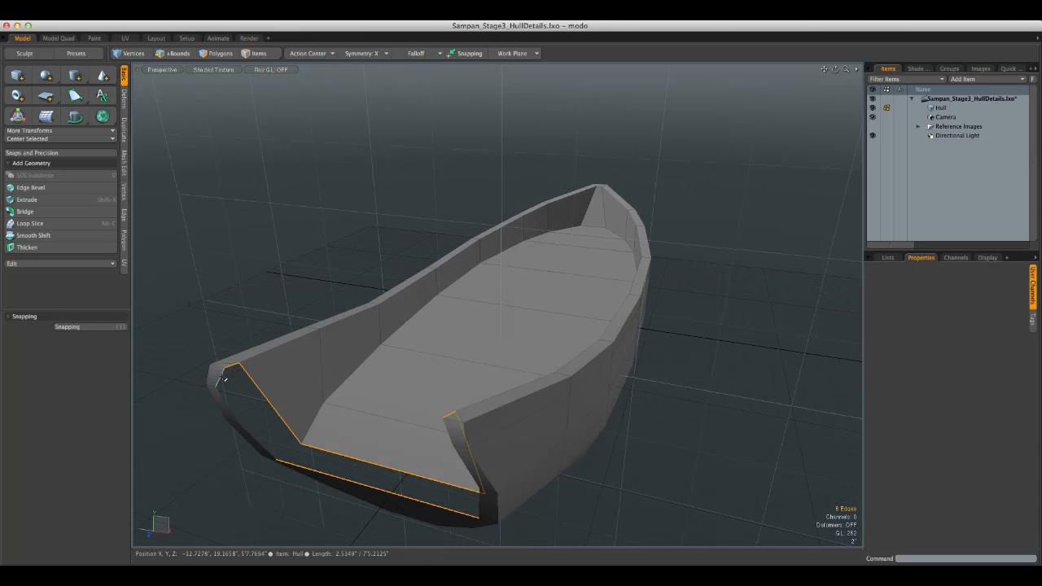
{"action": "left_click_drag", "start_coordinate": [320, 458], "coordinate": [350, 394], "text": "alt"}
{"action": "left_click", "coordinate": [125, 240]}
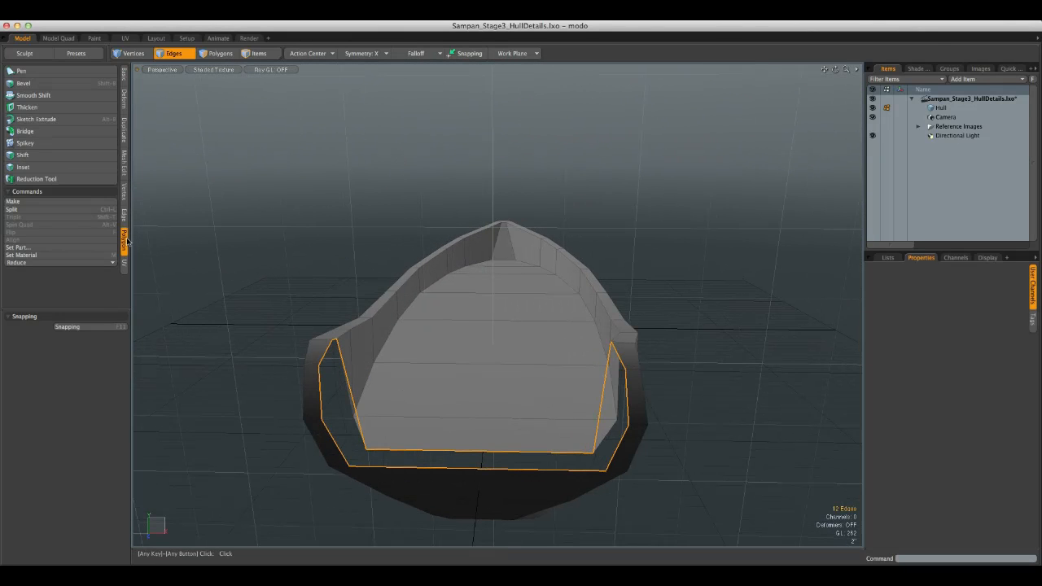
{"action": "left_click", "coordinate": [37, 132]}
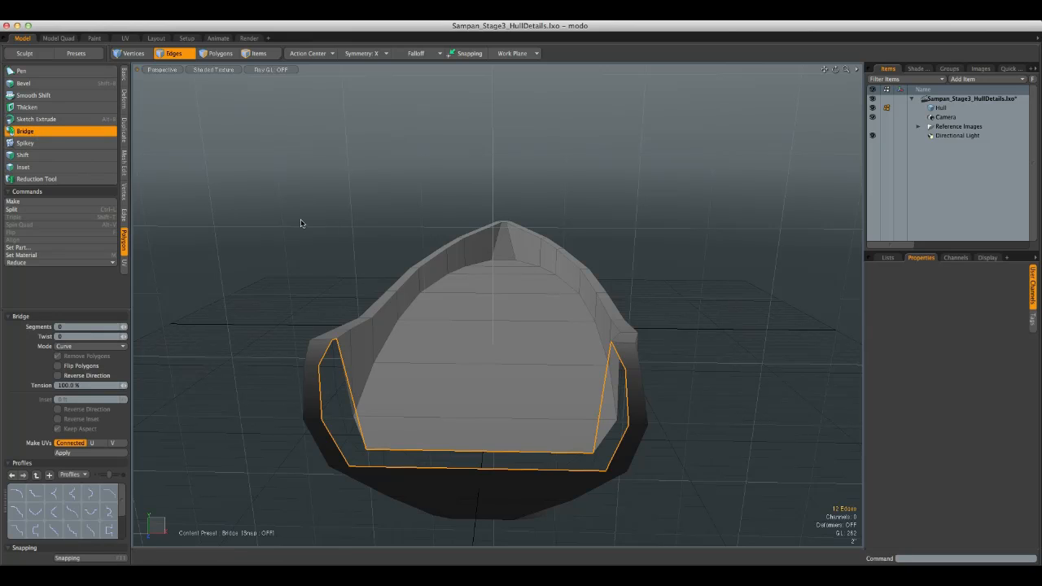
{"action": "key", "text": "Escape"}
{"action": "key", "text": "Escape"}
Turn symmetry off and bridge the deck's stern edge to the lower edge of the transom opening
{"action": "left_click", "coordinate": [404, 450]}
{"action": "left_click", "coordinate": [398, 469], "text": "shift"}
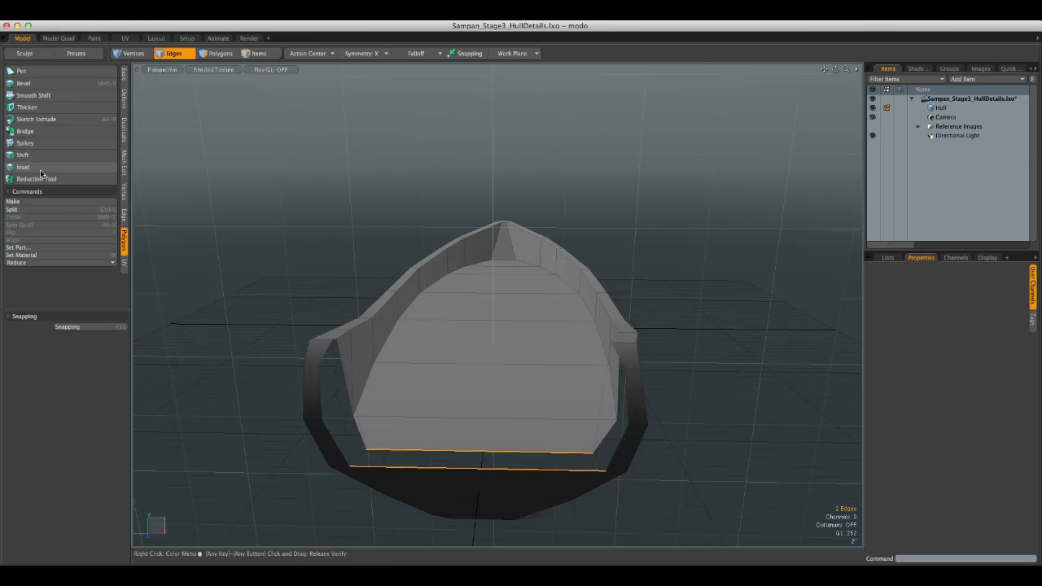
{"action": "left_click", "coordinate": [26, 131]}
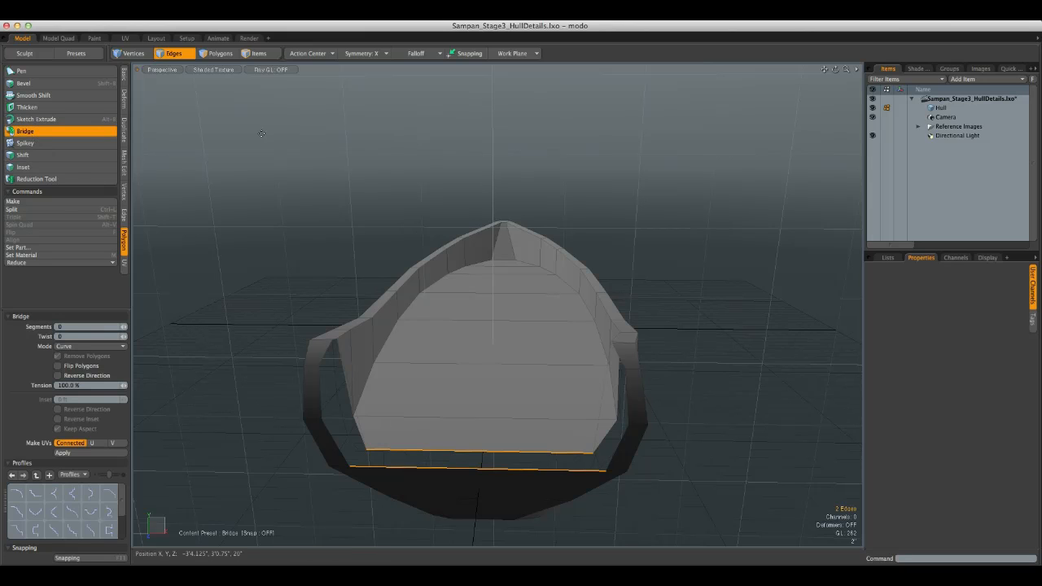
{"action": "key", "text": "Escape"}
{"action": "left_click", "coordinate": [372, 53]}
{"action": "left_click", "coordinate": [369, 45]}
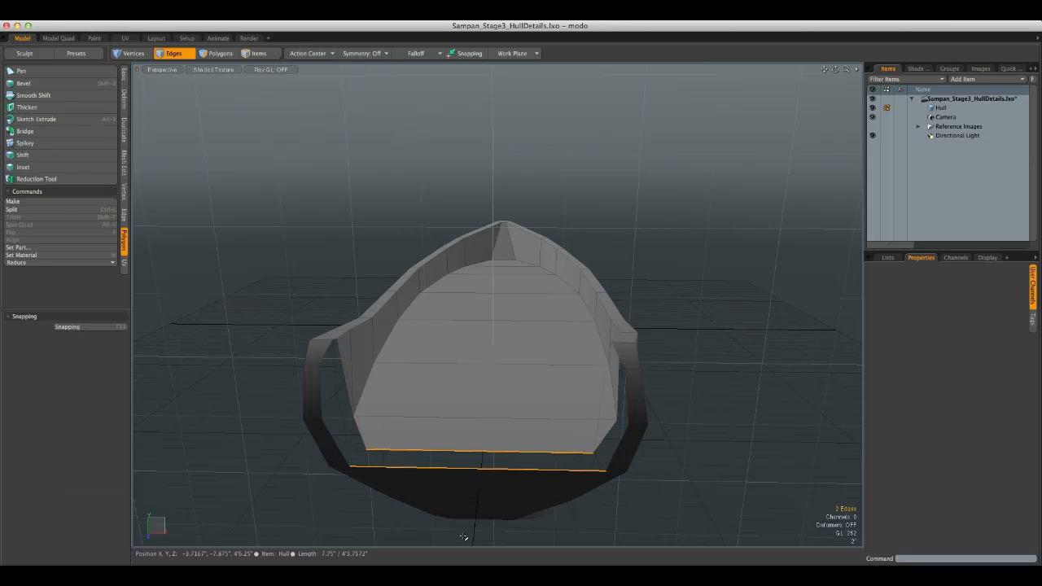
{"action": "left_click", "coordinate": [26, 131]}
{"action": "key", "text": "Escape"}
Try to bridge the inner and outer edges of the port side gap at the stern
{"action": "left_click_drag", "start_coordinate": [397, 422], "coordinate": [289, 421], "text": "alt"}
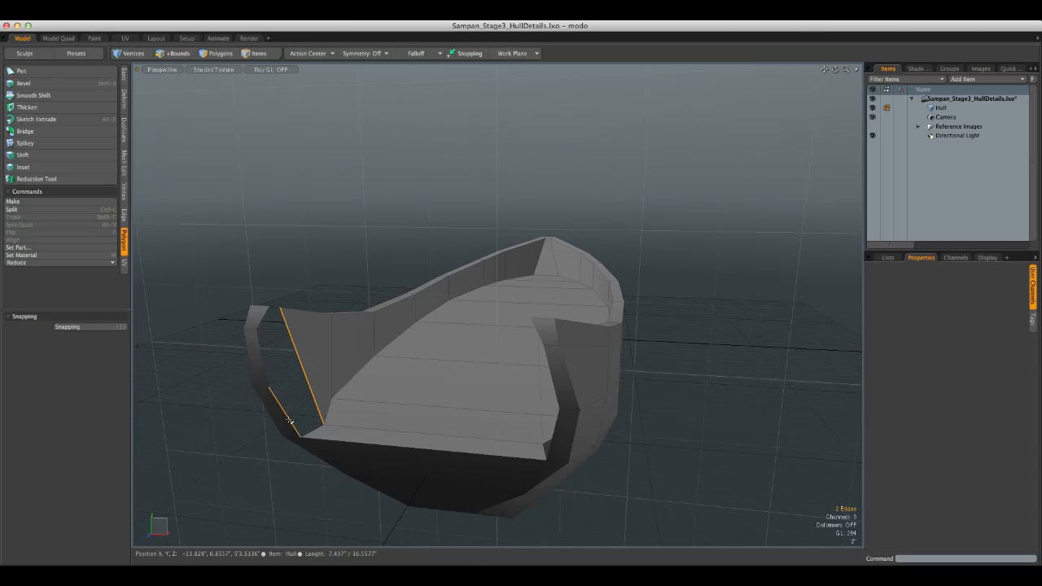
{"action": "left_click_drag", "start_coordinate": [263, 319], "coordinate": [222, 445], "text": "alt"}
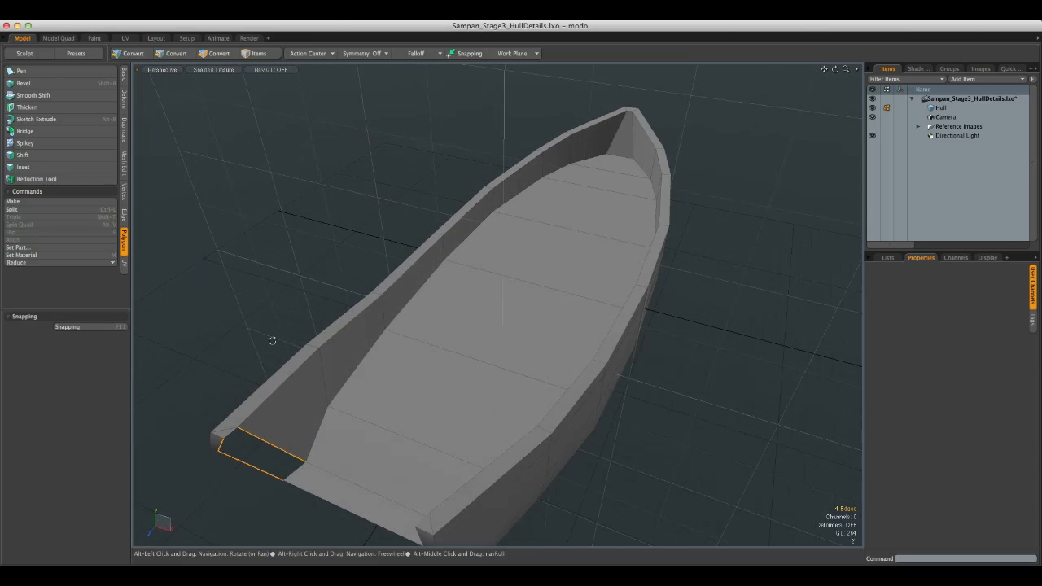
{"action": "left_click", "coordinate": [49, 131]}
{"action": "key", "text": "space"}
{"action": "key", "text": "2"}
Close the gap on each side of the stern by making a polygon from its six surrounding vertices
{"action": "left_click_drag", "start_coordinate": [243, 477], "coordinate": [213, 316], "text": "alt"}
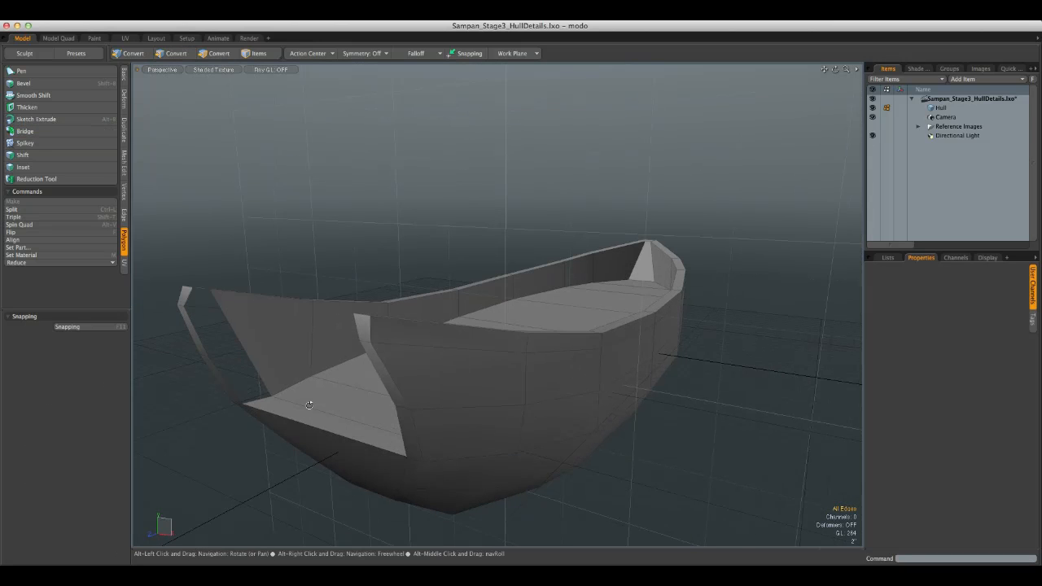
{"action": "left_click_drag", "start_coordinate": [207, 279], "coordinate": [217, 237], "text": "alt"}
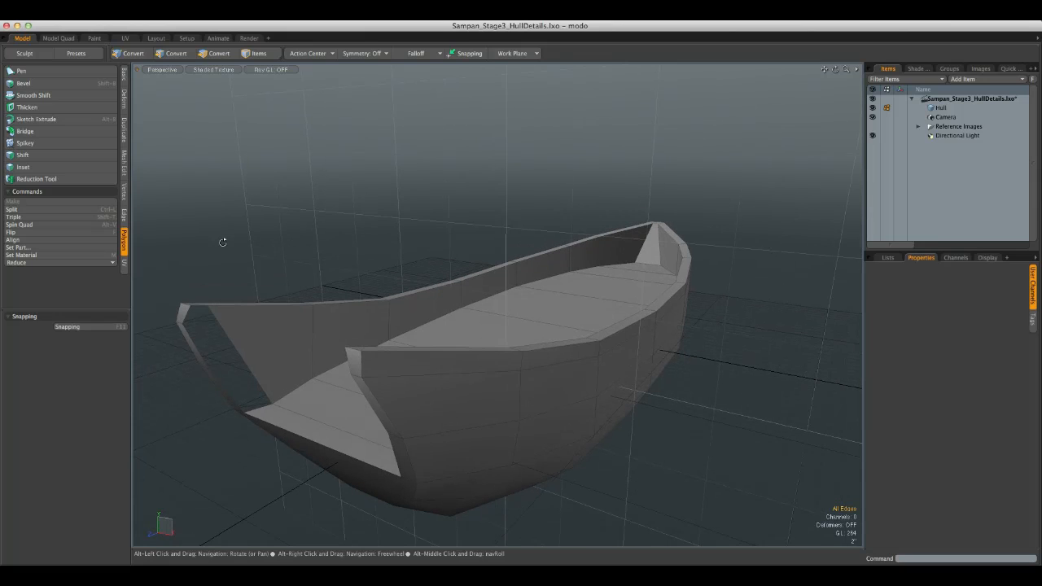
{"action": "left_click", "coordinate": [131, 53]}
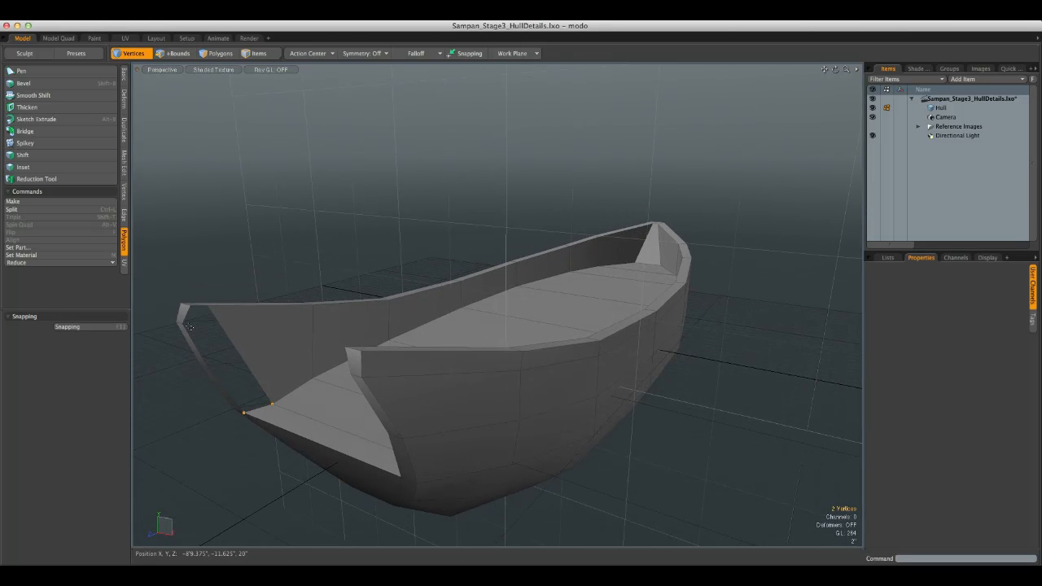
{"action": "left_click_drag", "start_coordinate": [192, 309], "coordinate": [661, 319], "text": "alt"}
{"action": "left_click", "coordinate": [209, 359]}
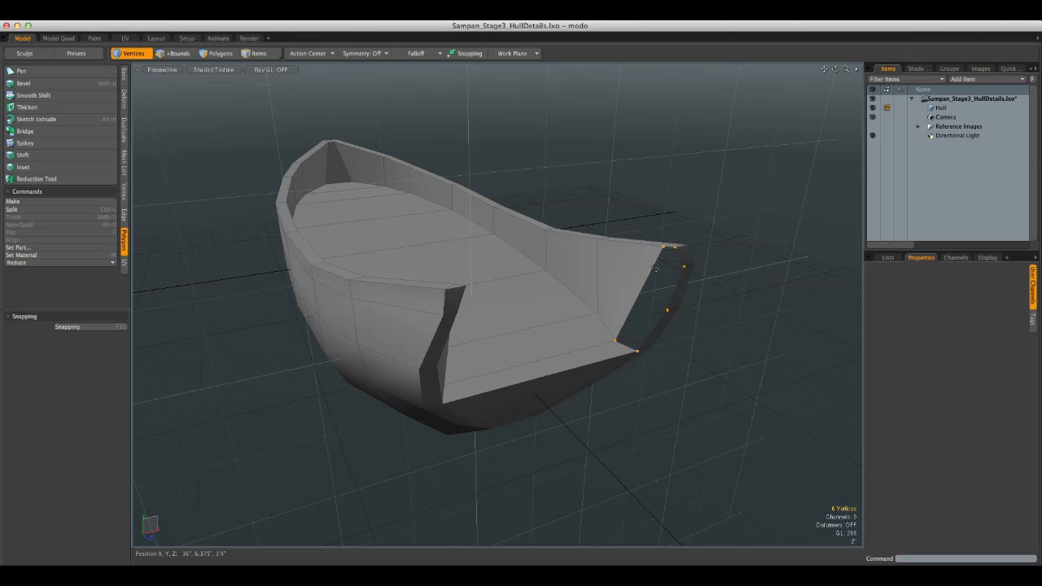
{"action": "key", "text": "p"}
Switch to edge selection and set symmetry to the X axis
{"action": "left_click_drag", "start_coordinate": [693, 358], "coordinate": [489, 212], "text": "alt"}
{"action": "left_click", "coordinate": [174, 54]}
{"action": "left_click", "coordinate": [369, 56]}
{"action": "left_click", "coordinate": [369, 59]}
{"action": "left_click", "coordinate": [369, 58]}
{"action": "left_click", "coordinate": [369, 62]}
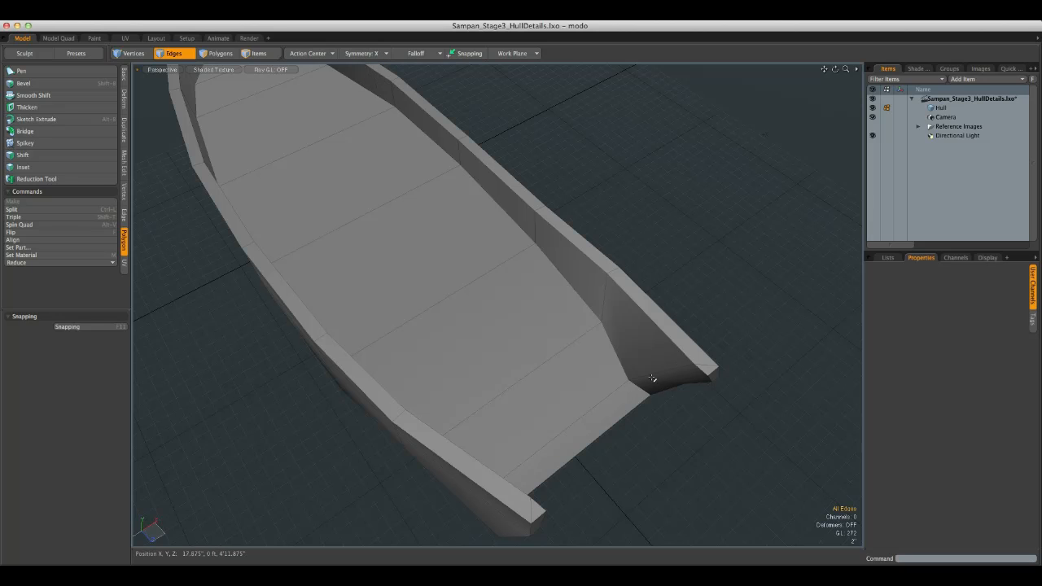
Reposition the mirrored pair of inner side-wall edges near the stern, and clear the selection
{"action": "mouse_move", "coordinate": [654, 380]}
{"action": "left_mouse_down", "text": "alt"}
{"action": "mouse_move", "coordinate": [675, 384]}
{"action": "mouse_move", "coordinate": [646, 363]}
{"action": "left_mouse_up", "text": "alt"}
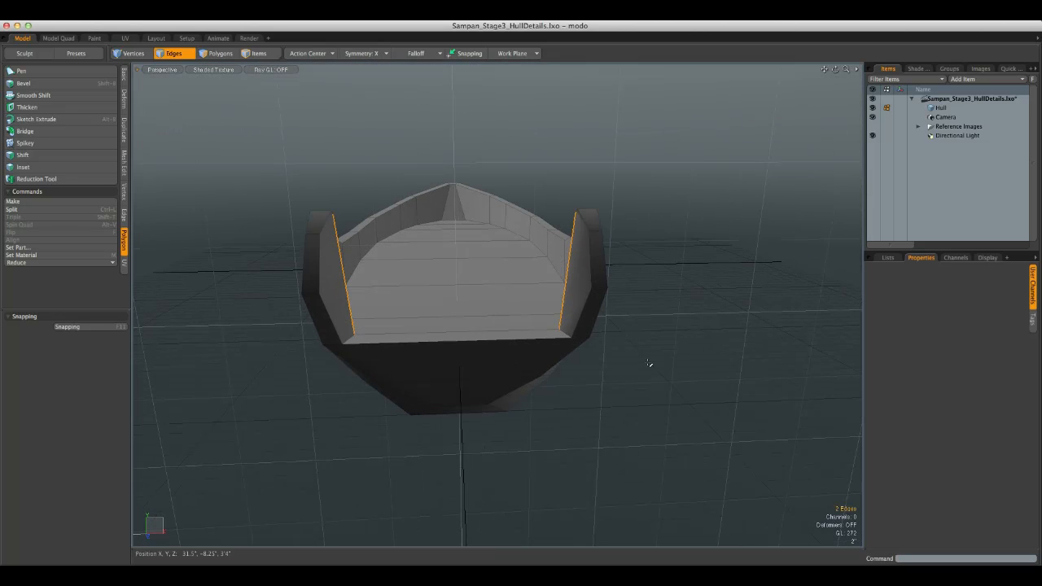
{"action": "key", "text": "w"}
{"action": "left_click_drag", "start_coordinate": [500, 346], "coordinate": [692, 320], "text": "alt"}
{"action": "key", "text": "space"}
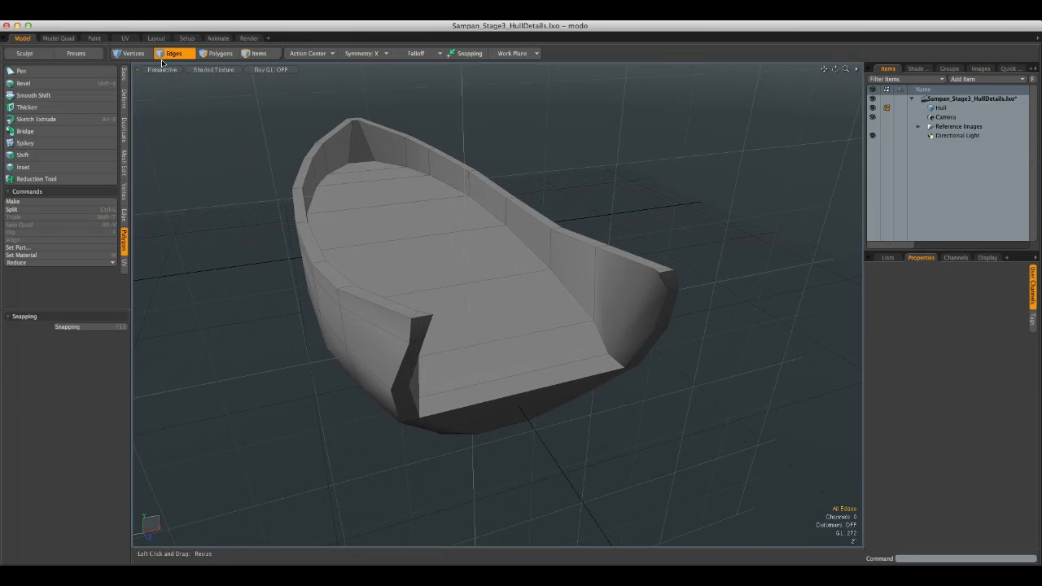
Move the stern end faces' upper inner vertices -0.25" in X and the inner vertices below them -1.25" in X
{"action": "key", "text": "1"}
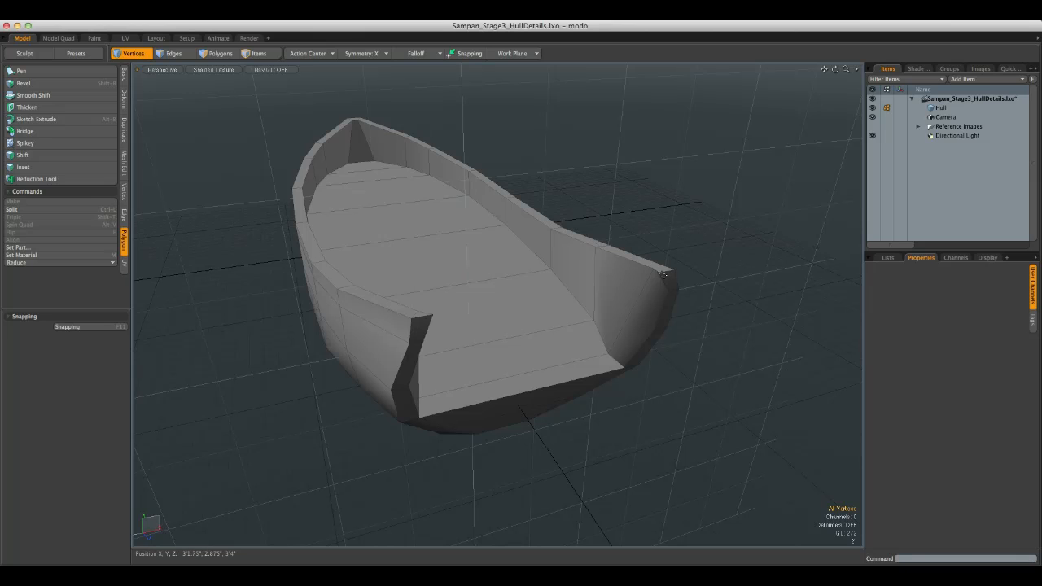
{"action": "left_click_drag", "start_coordinate": [668, 284], "coordinate": [624, 272], "text": "alt"}
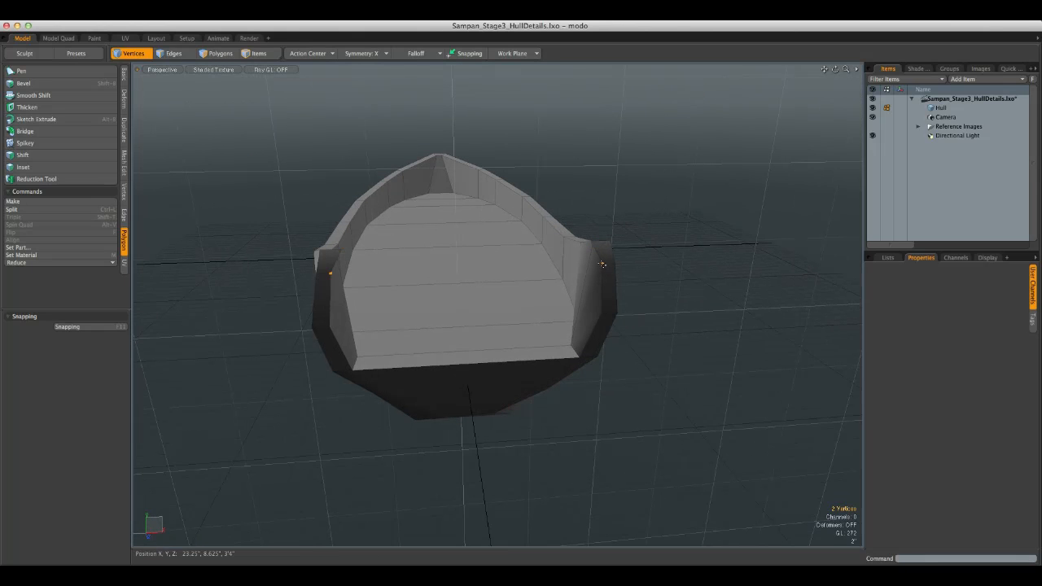
{"action": "key", "text": "w"}
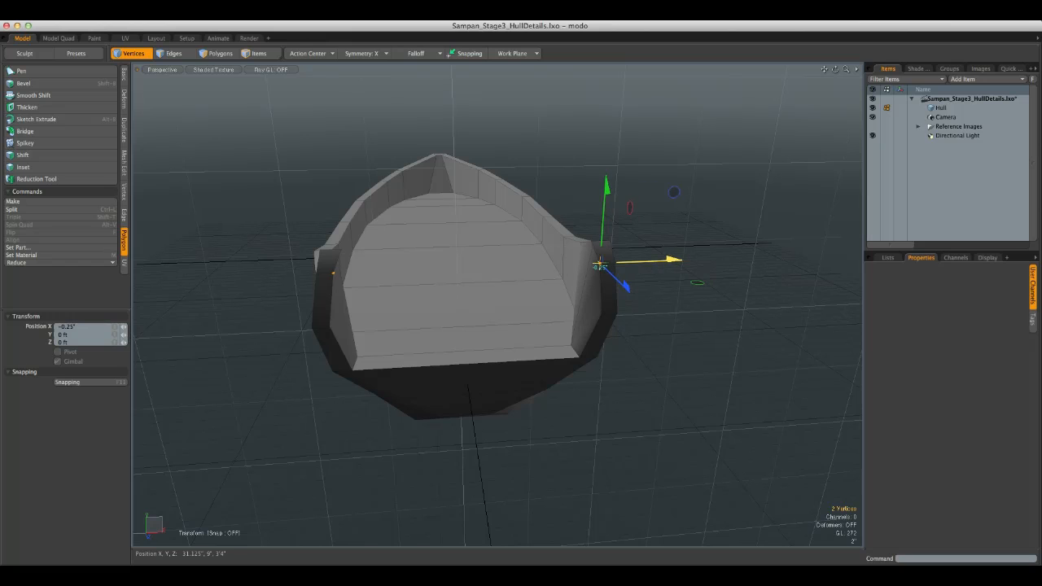
{"action": "key", "text": "space"}
{"action": "key", "text": "w"}
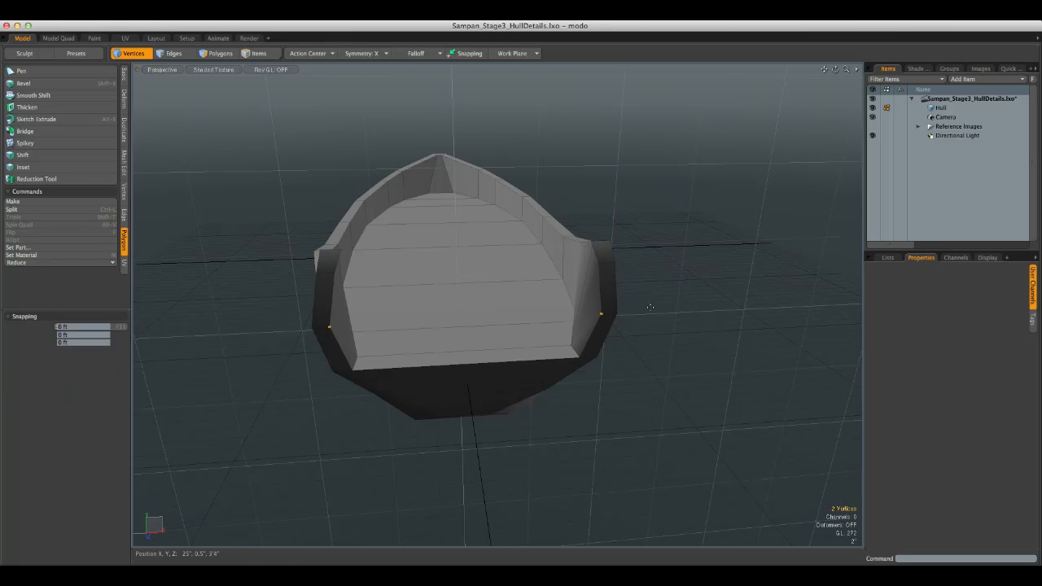
{"action": "left_click_drag", "start_coordinate": [604, 316], "coordinate": [589, 316]}
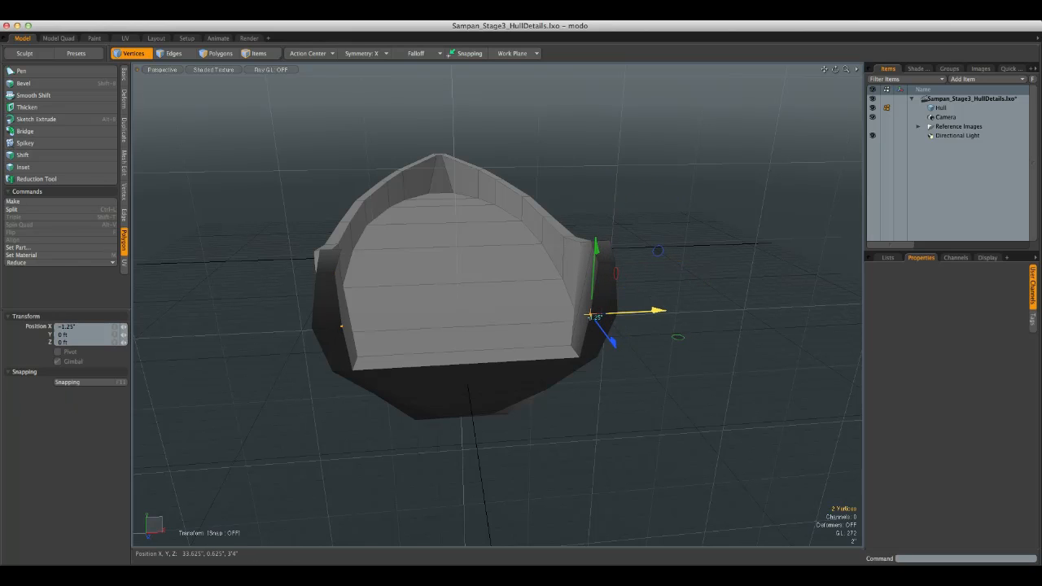
{"action": "key", "text": "space"}
{"action": "left_click", "coordinate": [657, 286]}
Move the stern end faces' middle outer vertices -1.125" in X and 0.125" in Y, and the upper outer vertices 0.25" in X
{"action": "left_click_drag", "start_coordinate": [656, 287], "coordinate": [519, 345], "text": "alt"}
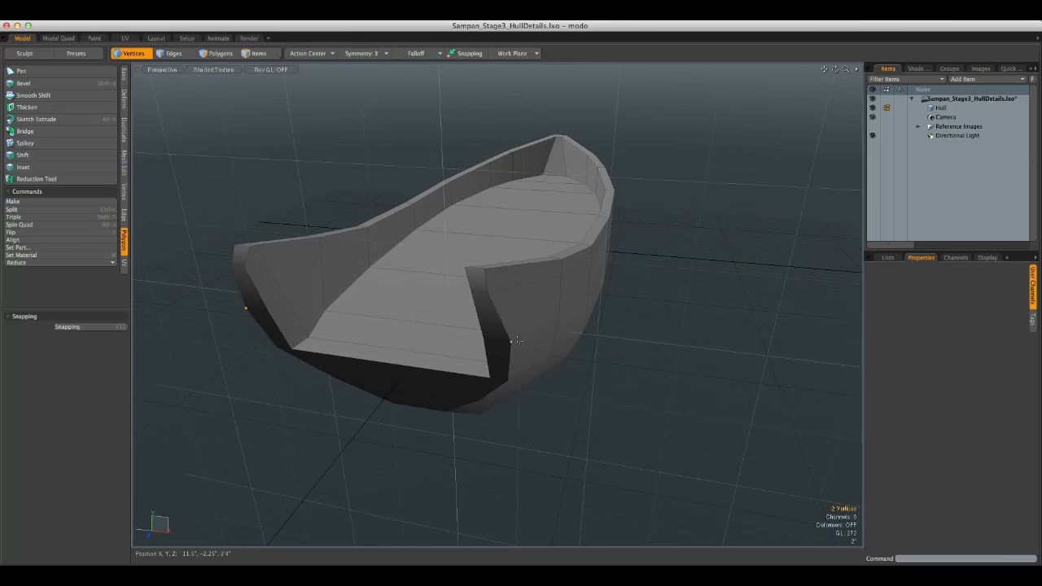
{"action": "key", "text": "w"}
{"action": "left_click_drag", "start_coordinate": [584, 356], "coordinate": [569, 355]}
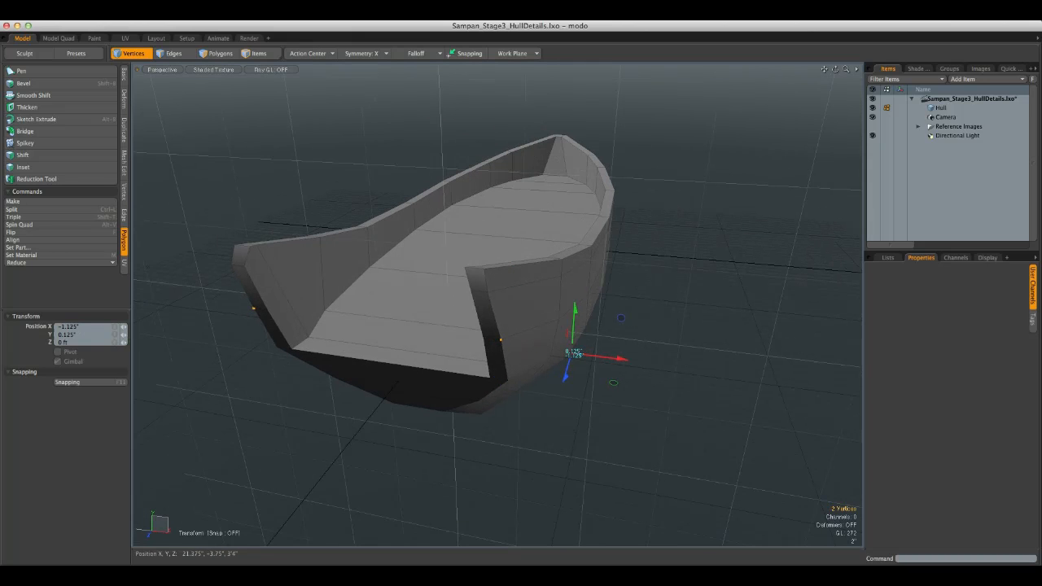
{"action": "key", "text": "space"}
{"action": "left_click", "coordinate": [542, 339]}
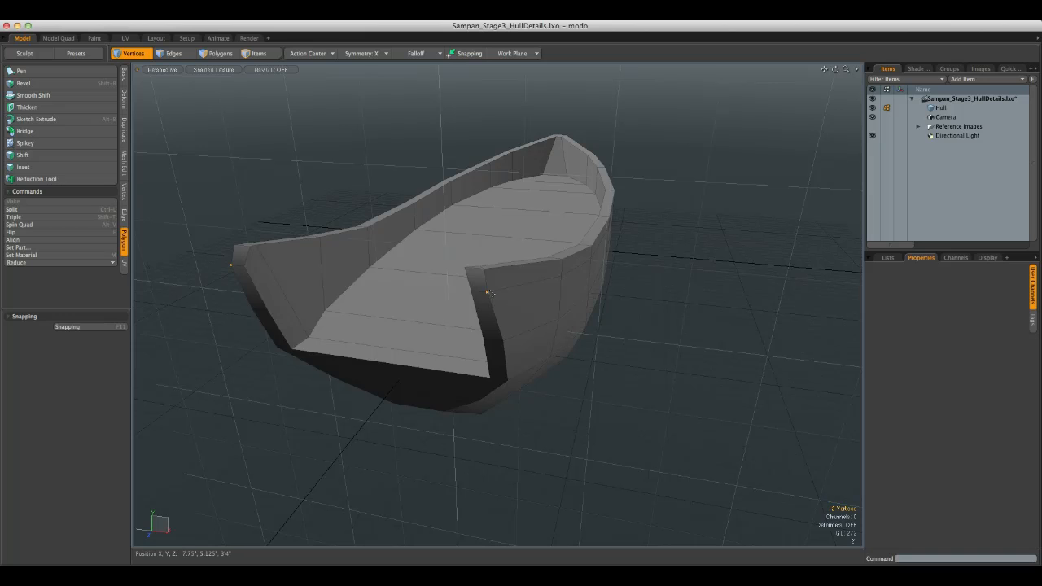
{"action": "key", "text": "w"}
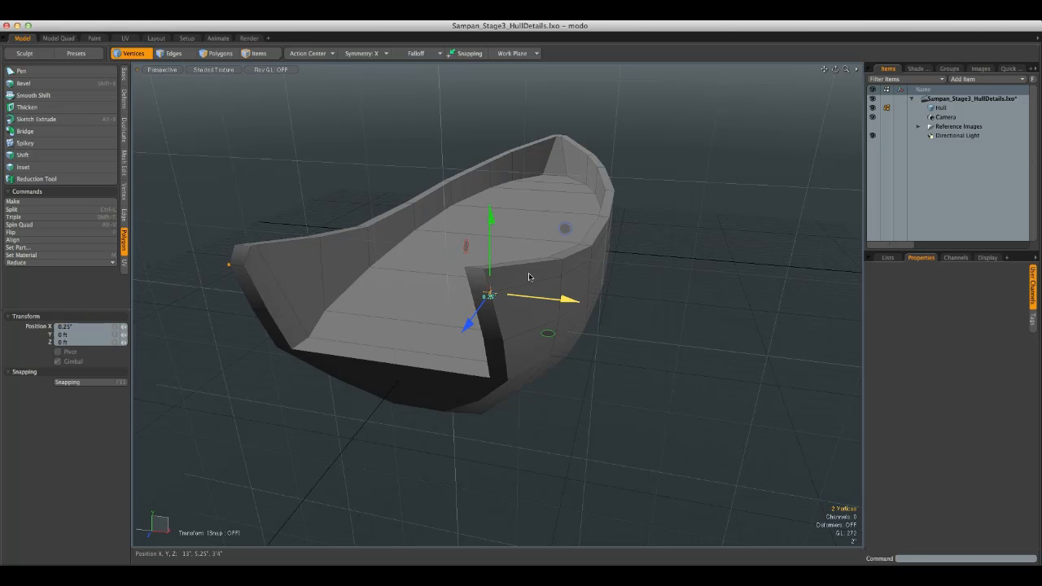
{"action": "key", "text": "space"}
{"action": "left_click_drag", "start_coordinate": [570, 281], "coordinate": [516, 291], "text": "alt"}
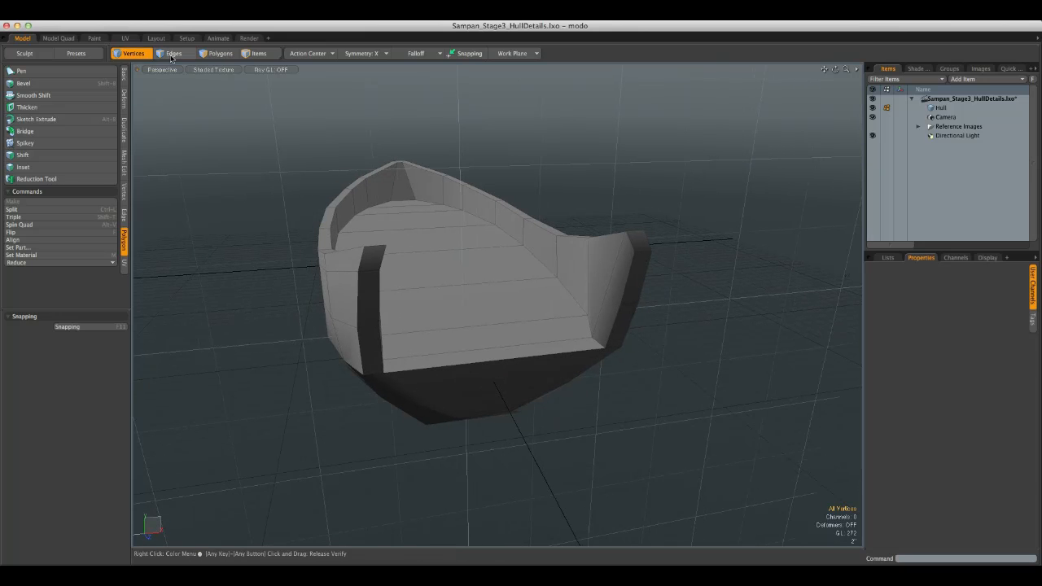
Cut a new edge line with Edge Slice across the gunwale rim and down the hull side, close to the stern end
{"action": "left_click_drag", "start_coordinate": [431, 221], "coordinate": [472, 251], "text": "alt"}
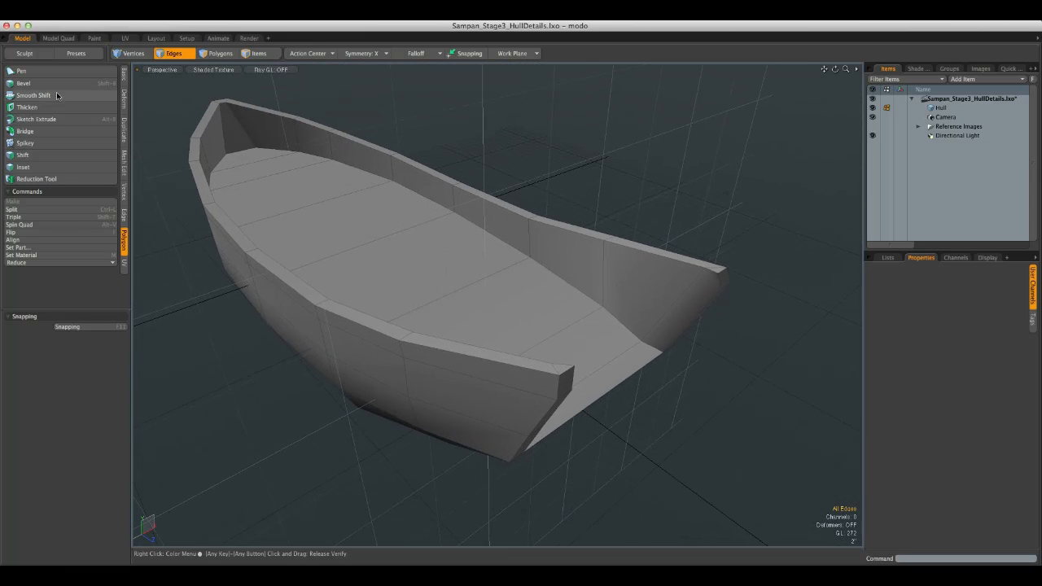
{"action": "key", "text": "alt+c"}
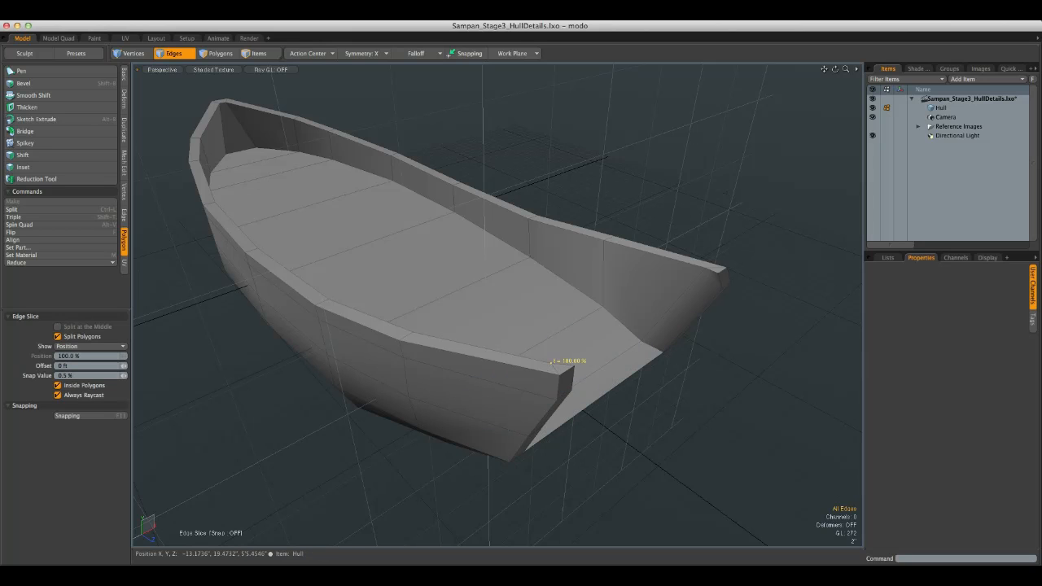
{"action": "left_click", "coordinate": [543, 370]}
{"action": "left_click", "coordinate": [542, 372]}
{"action": "left_click_drag", "start_coordinate": [604, 402], "coordinate": [643, 309], "text": "alt"}
{"action": "left_click_drag", "start_coordinate": [657, 255], "coordinate": [629, 358], "text": "alt"}
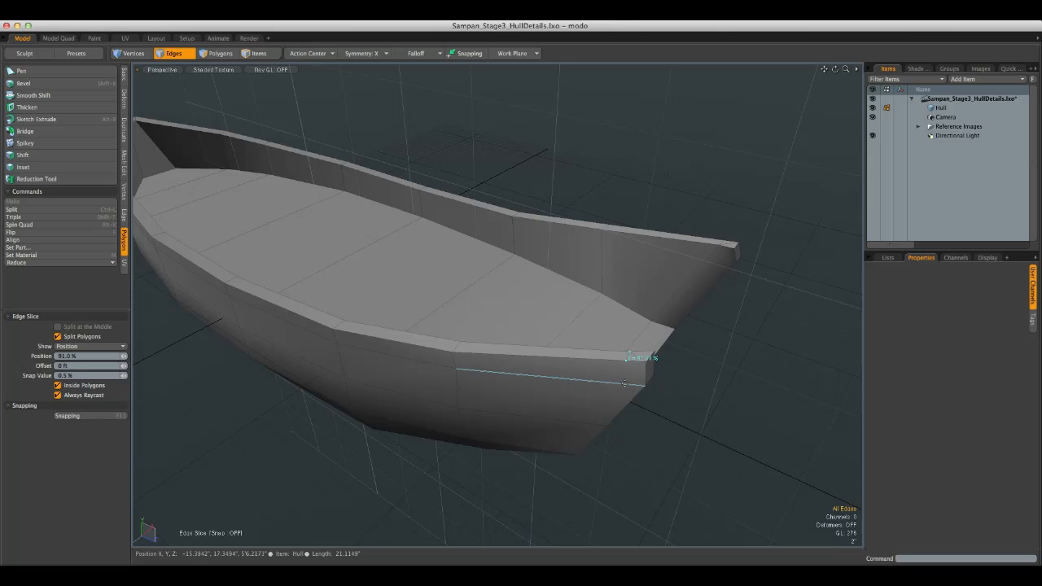
{"action": "left_click", "coordinate": [624, 383]}
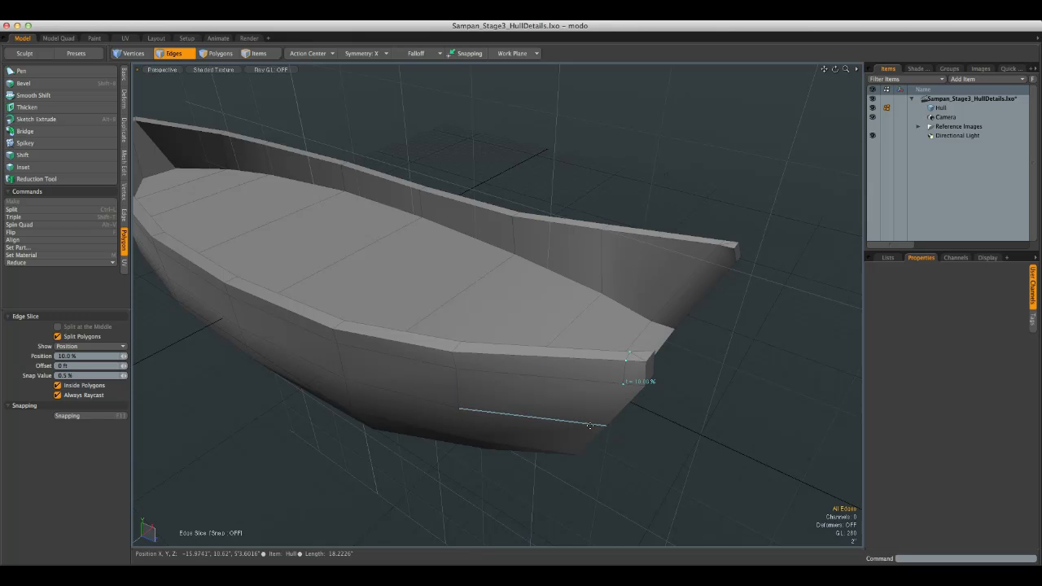
{"action": "left_click_drag", "start_coordinate": [590, 426], "coordinate": [689, 356], "text": "alt"}
{"action": "left_click_drag", "start_coordinate": [639, 284], "coordinate": [632, 244], "text": "alt"}
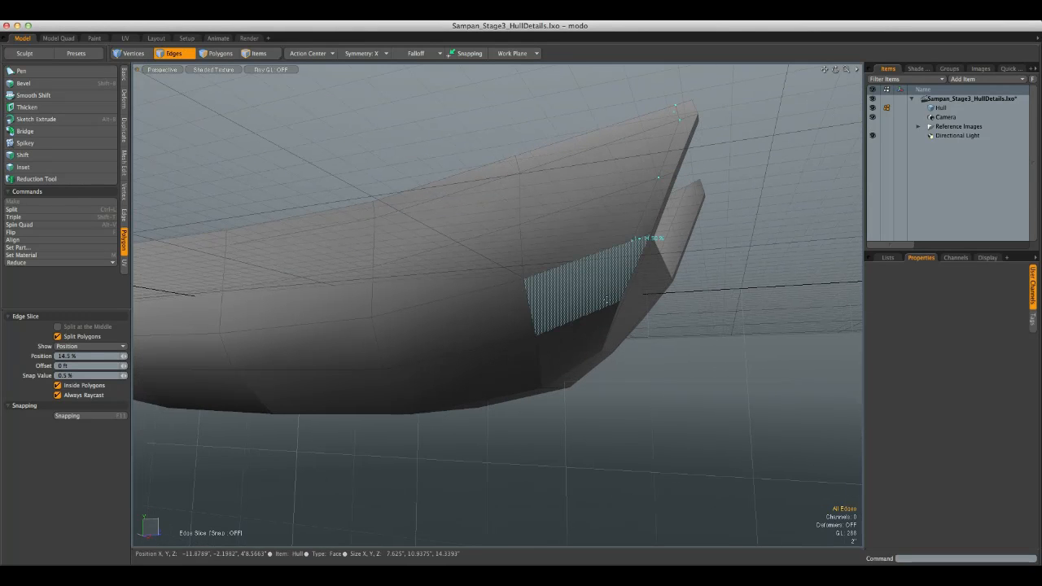
{"action": "left_click", "coordinate": [604, 306]}
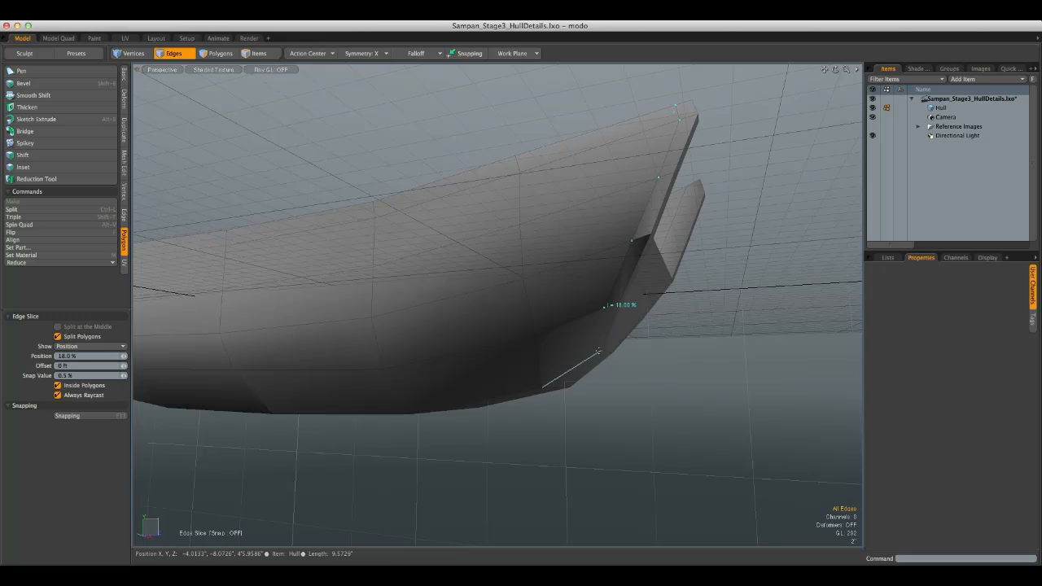
{"action": "key", "text": "space"}
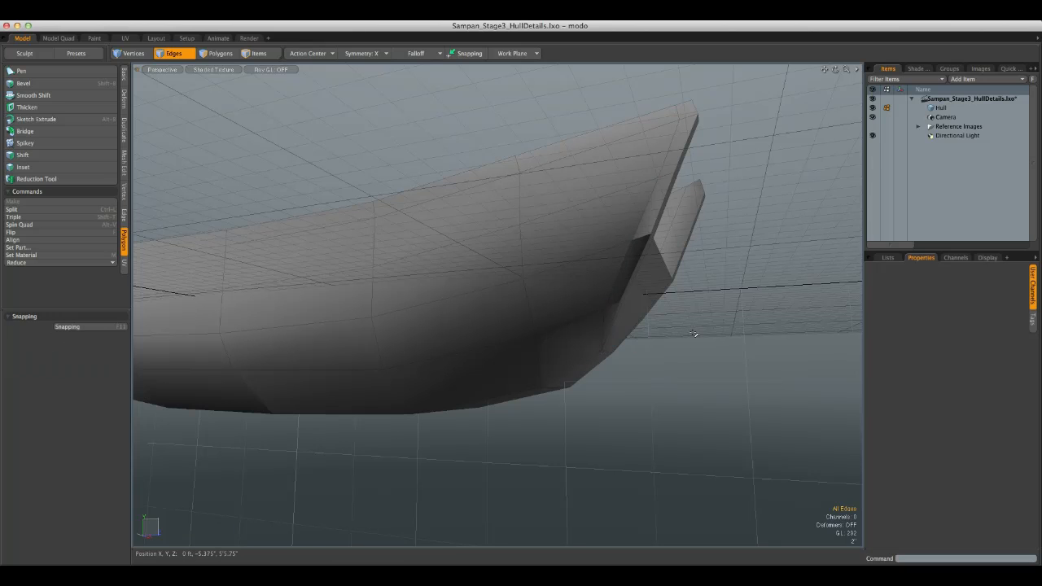
Move the mirrored inner corner vertices of the rim's stern ends about 0.37" in X and -0.28" in Z
{"action": "left_click_drag", "start_coordinate": [658, 361], "coordinate": [501, 339], "text": "alt"}
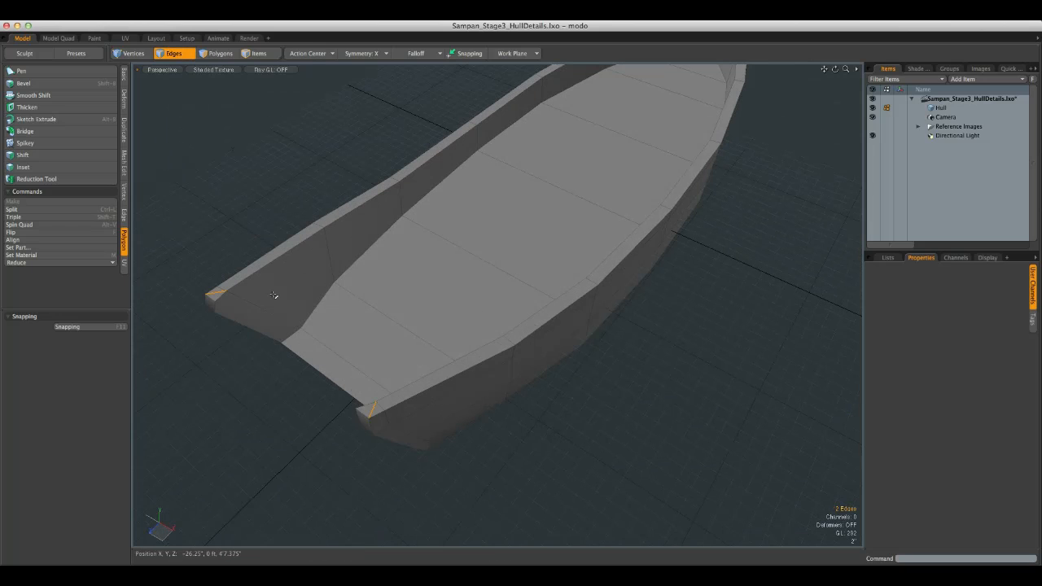
{"action": "left_click_drag", "start_coordinate": [430, 342], "coordinate": [571, 255], "text": "alt"}
{"action": "left_click", "coordinate": [136, 53]}
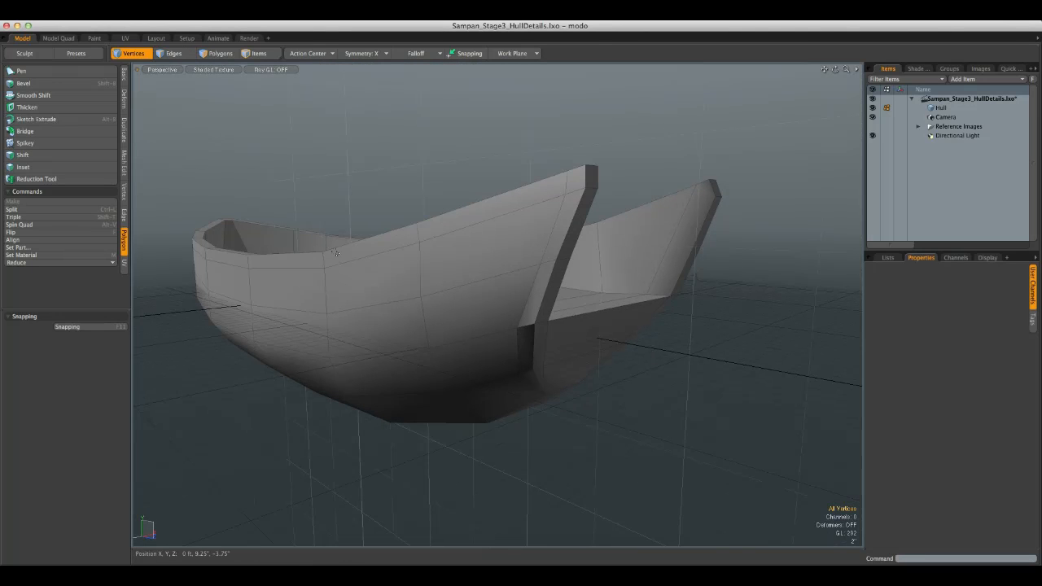
{"action": "left_click_drag", "start_coordinate": [454, 247], "coordinate": [561, 277], "text": "alt"}
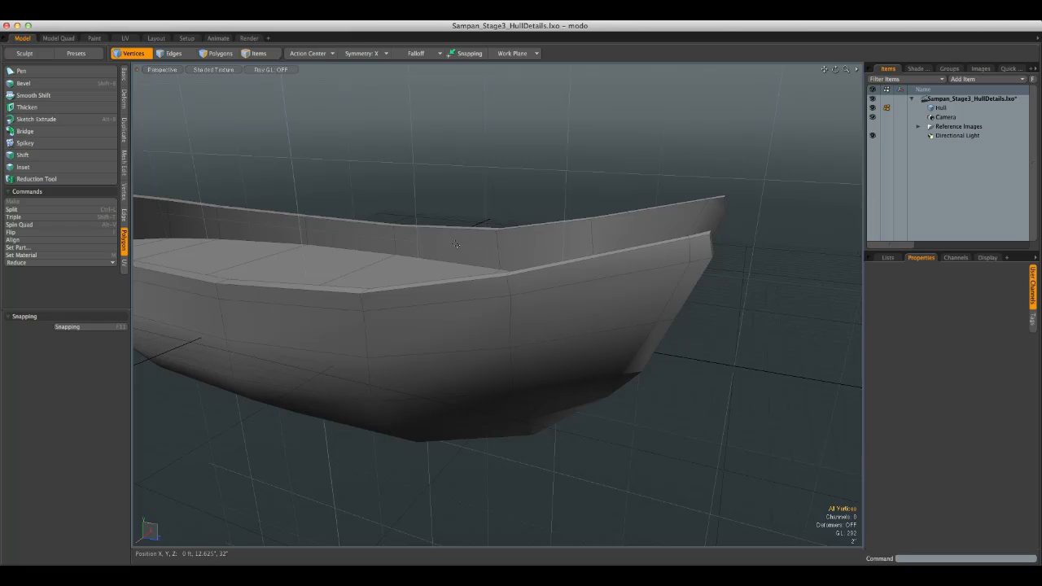
{"action": "middle_click_drag", "start_coordinate": [656, 346], "coordinate": [497, 472]}
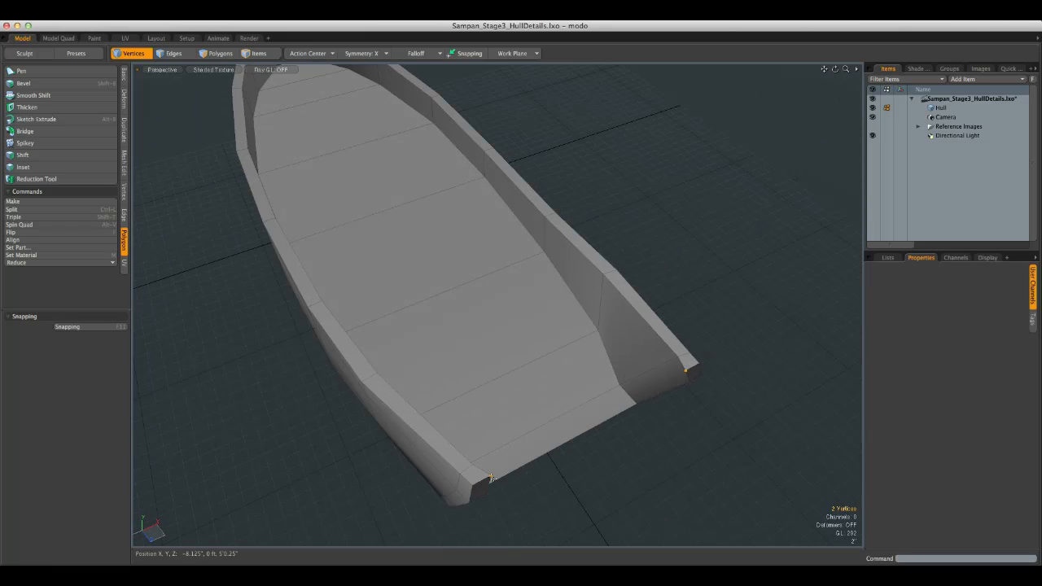
{"action": "key", "text": "w"}
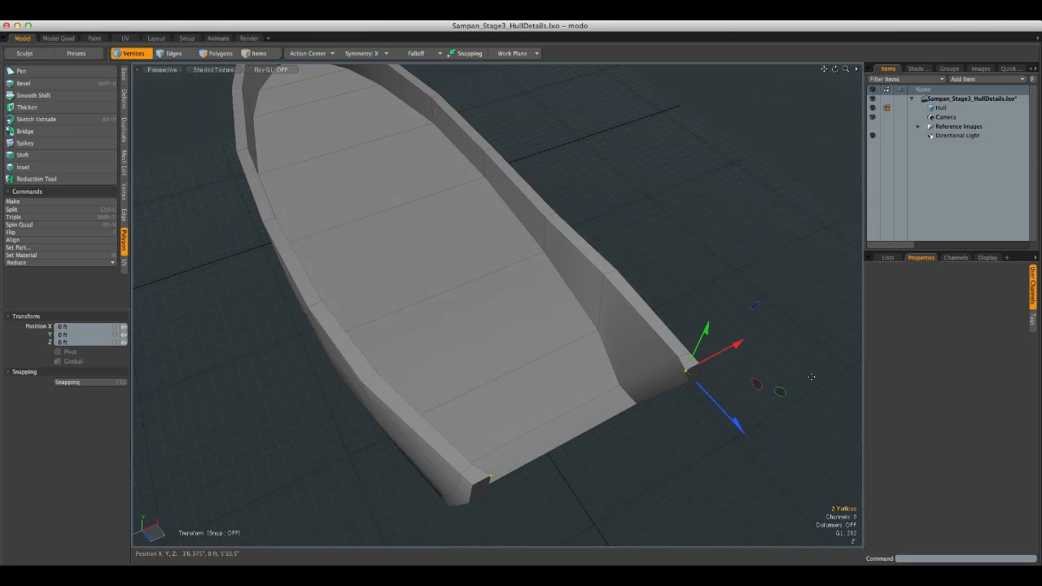
{"action": "middle_click_drag", "start_coordinate": [780, 393], "coordinate": [613, 465]}
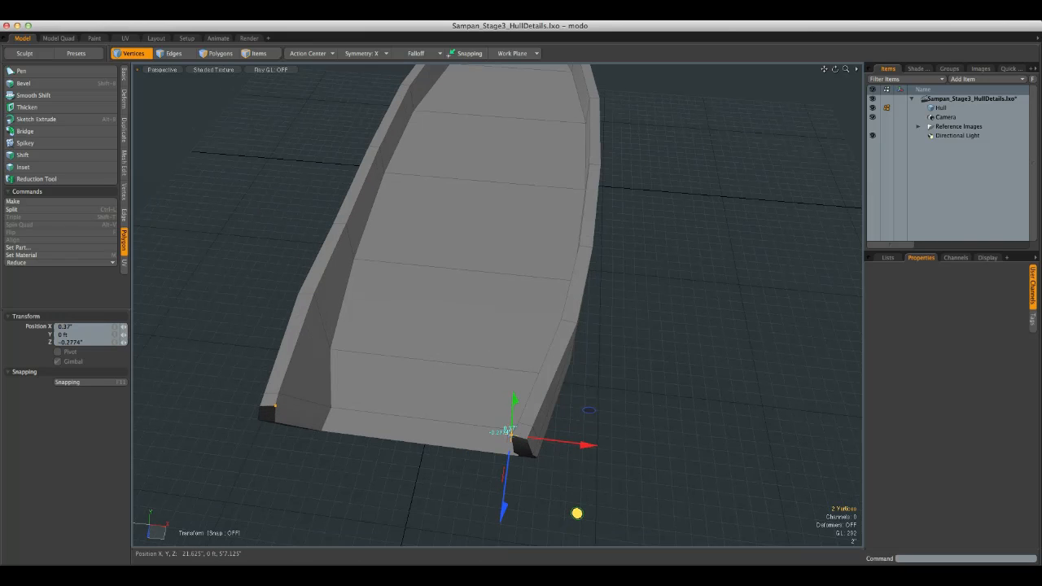
{"action": "key", "text": "space"}
Shift two mirrored vertex pairs at the stern ends along Z, the first by -0.5" and the pair just below the rim by -0.375"
{"action": "left_click_drag", "start_coordinate": [605, 400], "coordinate": [779, 421], "text": "alt"}
{"action": "key", "text": "w"}
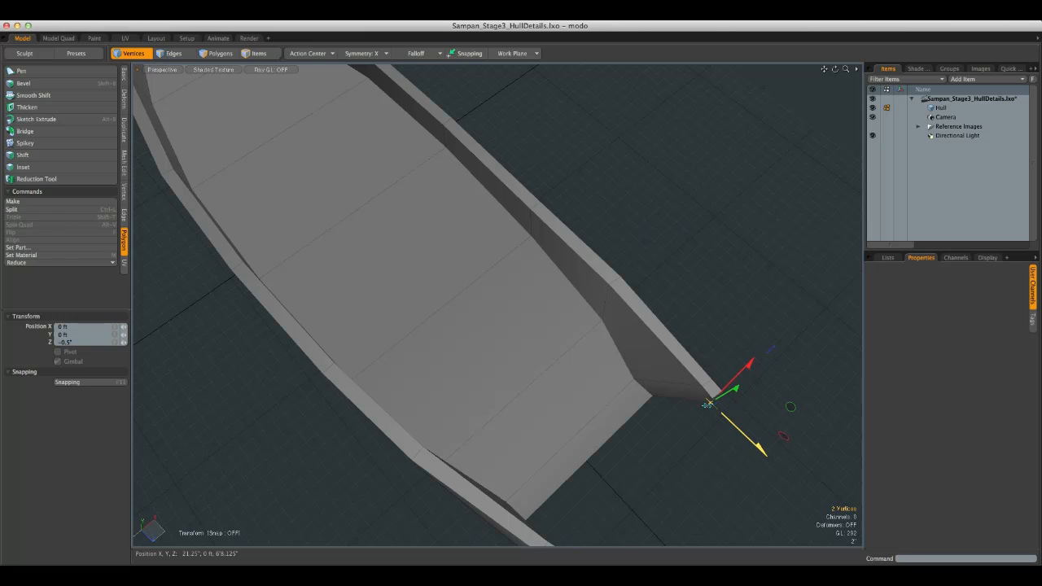
{"action": "key", "text": "space"}
{"action": "left_click_drag", "start_coordinate": [647, 426], "coordinate": [537, 394], "text": "alt"}
{"action": "key", "text": "w"}
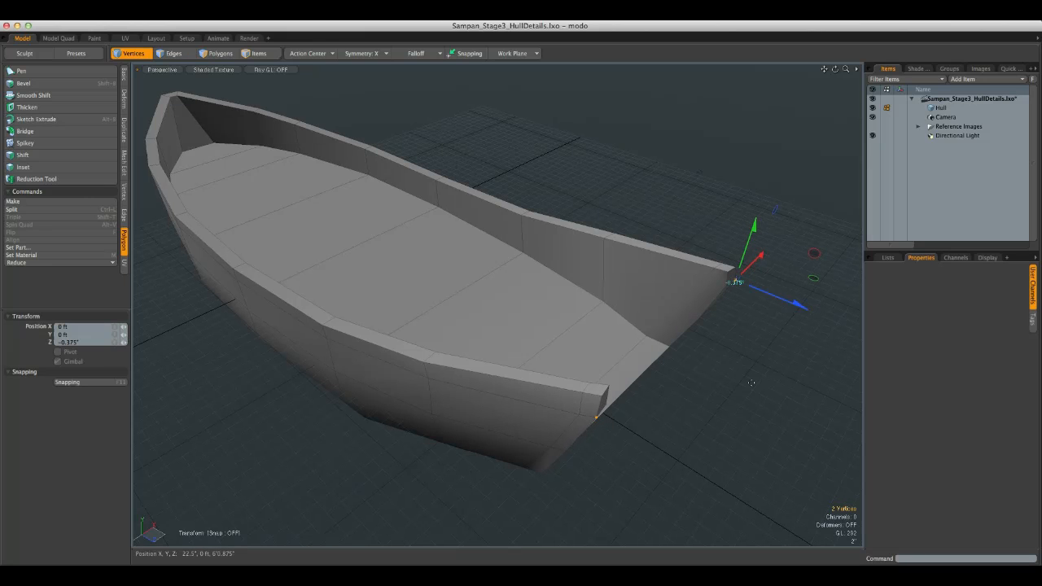
{"action": "key", "text": "space"}
{"action": "left_click", "coordinate": [751, 383]}
Select the small top polygons at both stern ends of the rim and flatten them by scaling down in Y
{"action": "left_click", "coordinate": [227, 55]}
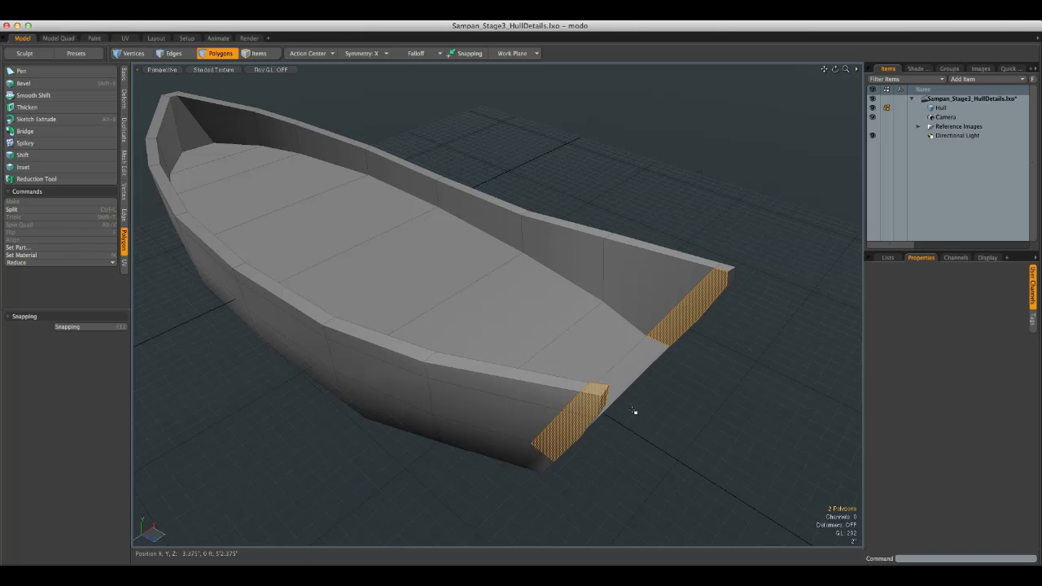
{"action": "left_click", "coordinate": [597, 391]}
{"action": "mouse_move", "coordinate": [670, 100]}
{"action": "left_mouse_down", "text": "alt"}
{"action": "mouse_move", "coordinate": [803, 172]}
{"action": "mouse_move", "coordinate": [710, 134]}
{"action": "left_mouse_up", "text": "alt"}
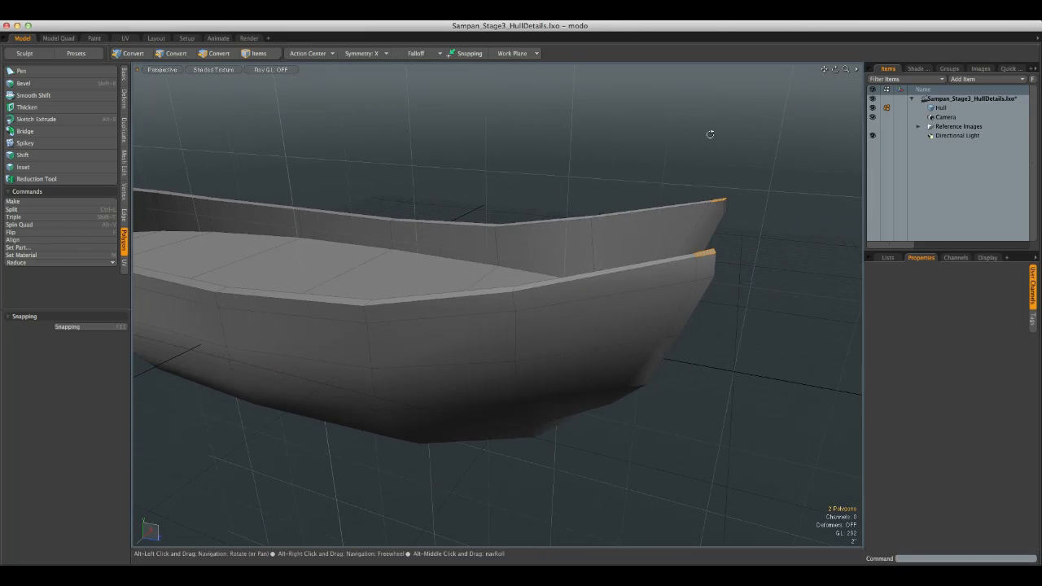
{"action": "key", "text": "y"}
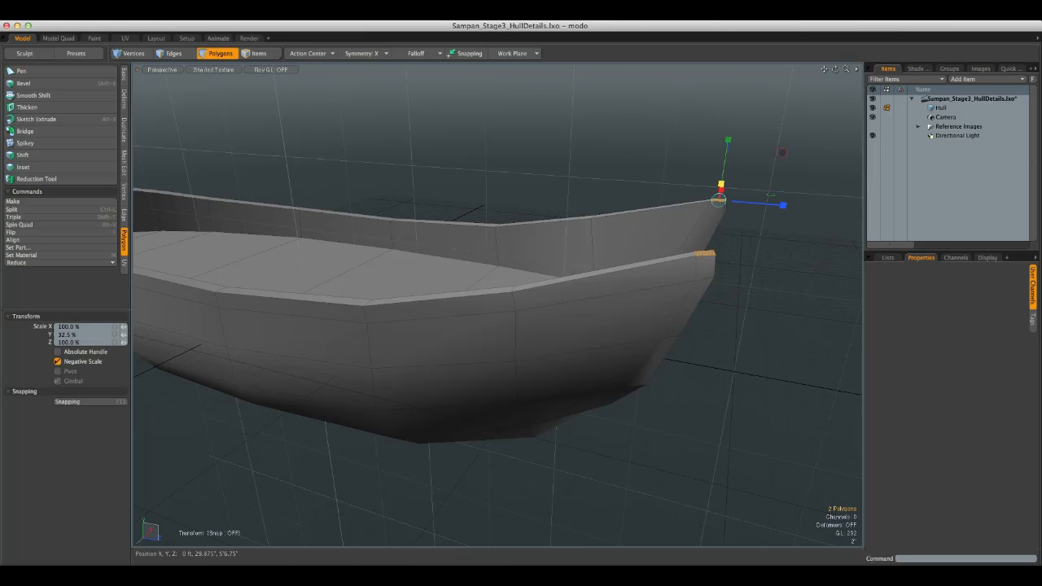
{"action": "left_click", "coordinate": [98, 335]}
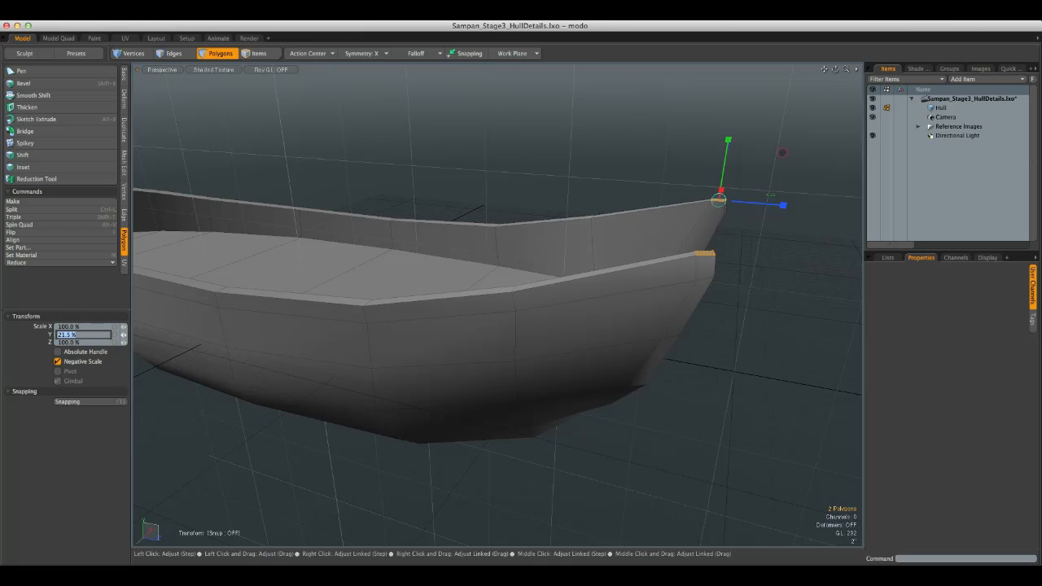
{"action": "key", "text": "space"}
{"action": "left_click_drag", "start_coordinate": [413, 232], "coordinate": [552, 212], "text": "alt"}
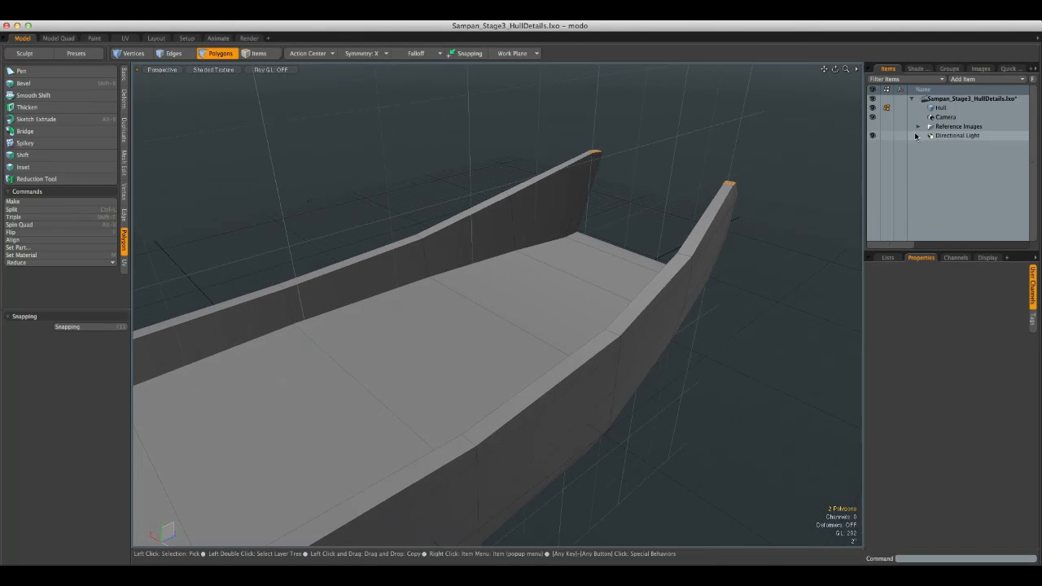
Show the reference images and bevel the two selected rim-end polygons upward with a shift of about 6" to form posts
{"action": "left_click", "coordinate": [873, 126]}
{"action": "left_click_drag", "start_coordinate": [700, 147], "coordinate": [712, 191], "text": "alt"}
{"action": "key", "text": "shift+b"}
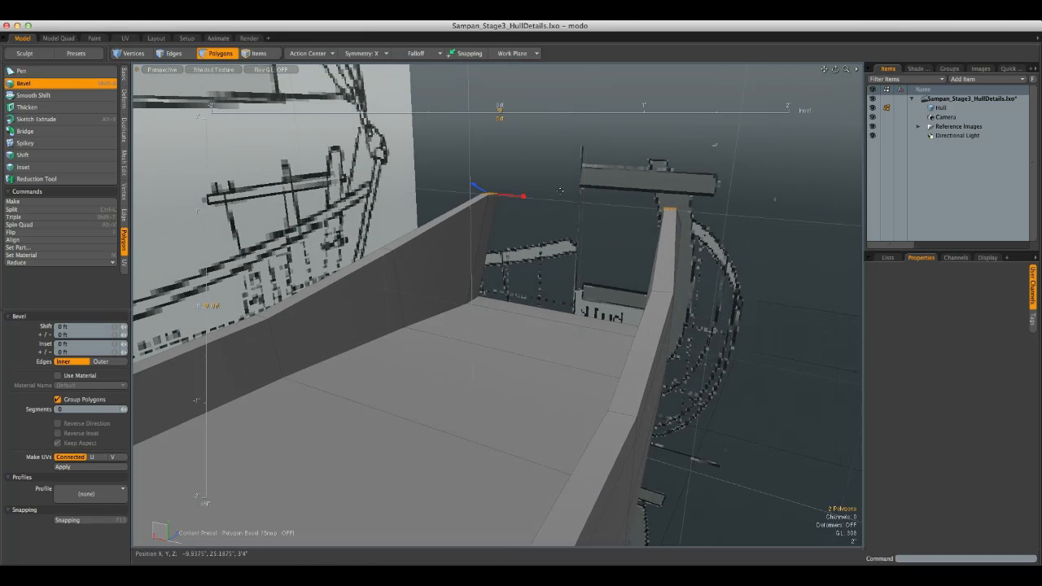
{"action": "left_click_drag", "start_coordinate": [609, 180], "coordinate": [549, 171], "text": "alt"}
{"action": "left_click_drag", "start_coordinate": [548, 171], "coordinate": [358, 152], "text": "alt"}
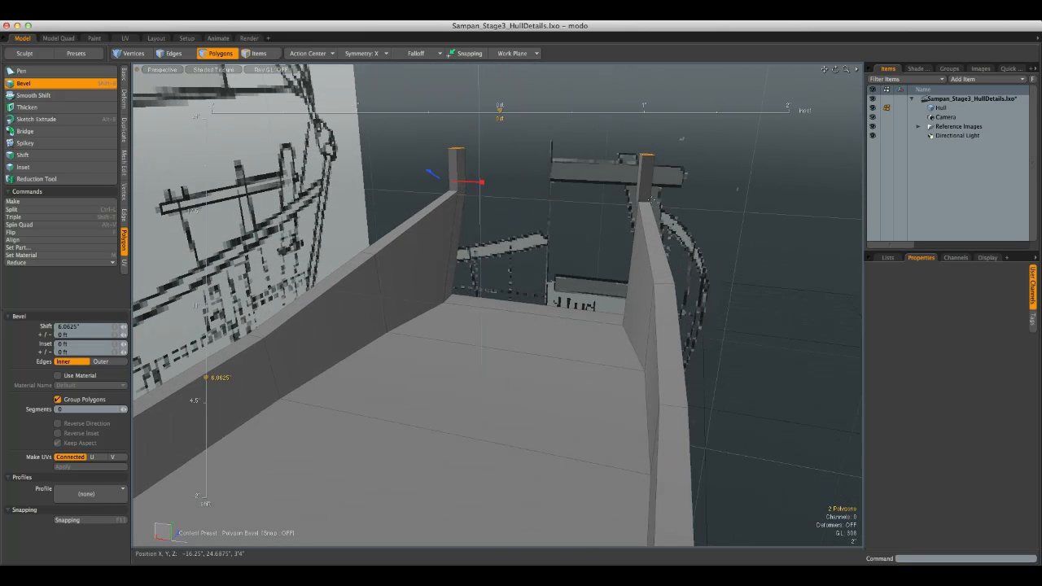
Shift the top polygons of both stern posts slightly aft along Z and clear the selection
{"action": "key", "text": "w"}
{"action": "left_click_drag", "start_coordinate": [650, 198], "coordinate": [442, 178], "text": "alt"}
{"action": "left_click_drag", "start_coordinate": [533, 233], "coordinate": [473, 166], "text": "alt"}
{"action": "left_click_drag", "start_coordinate": [716, 173], "coordinate": [725, 172]}
{"action": "key", "text": "q"}
{"action": "left_click", "coordinate": [562, 167]}
{"action": "left_click_drag", "start_coordinate": [501, 203], "coordinate": [458, 179], "text": "alt"}
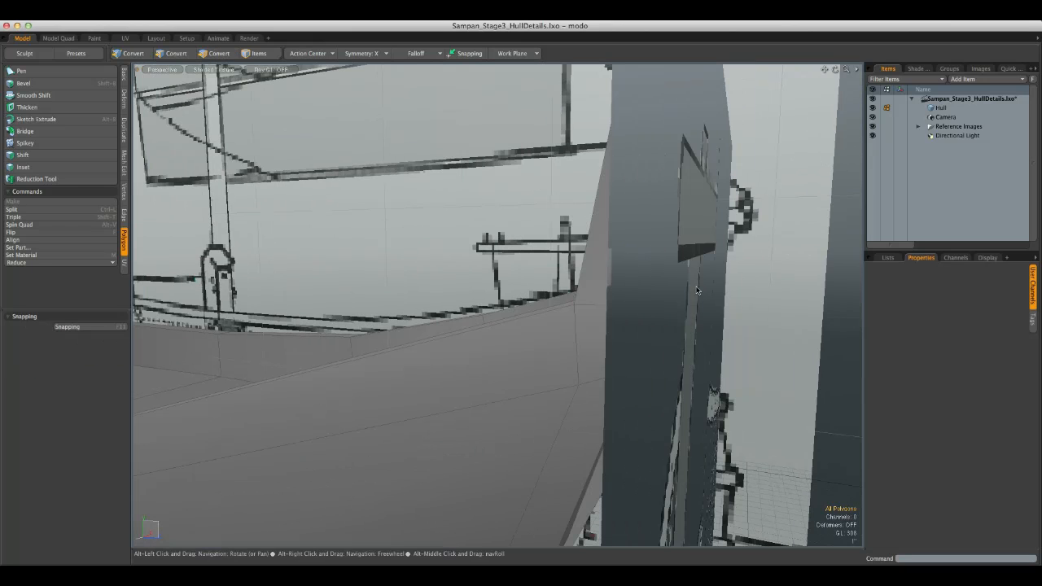
Hide the reference images and move the mirrored stern-side edges at the base of the posts 0.4688" in Z
{"action": "left_click", "coordinate": [873, 127]}
{"action": "left_click", "coordinate": [172, 53]}
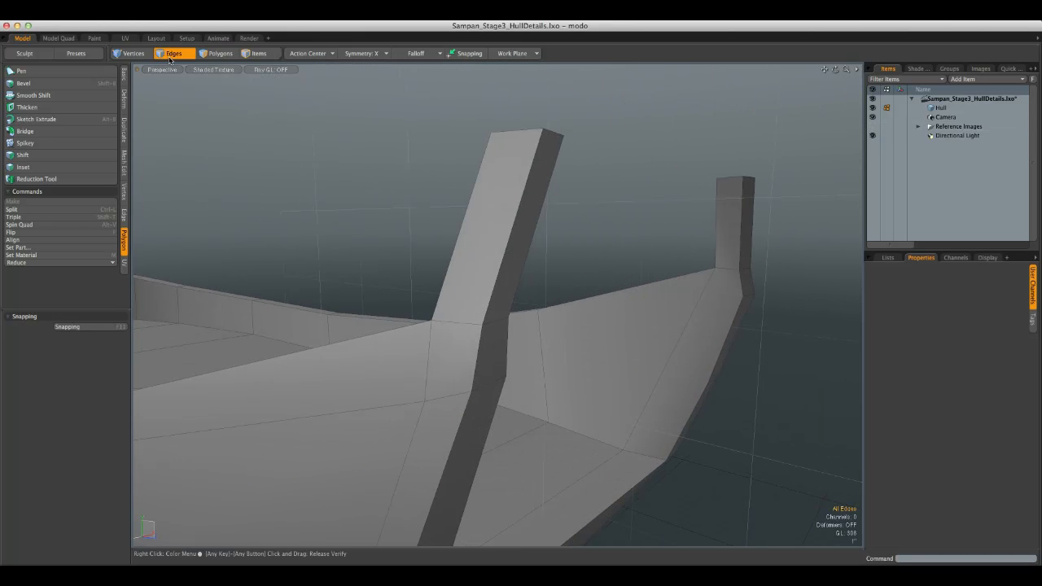
{"action": "key", "text": "w"}
{"action": "left_click_drag", "start_coordinate": [560, 290], "coordinate": [656, 311], "text": "alt"}
{"action": "left_click_drag", "start_coordinate": [704, 359], "coordinate": [717, 362]}
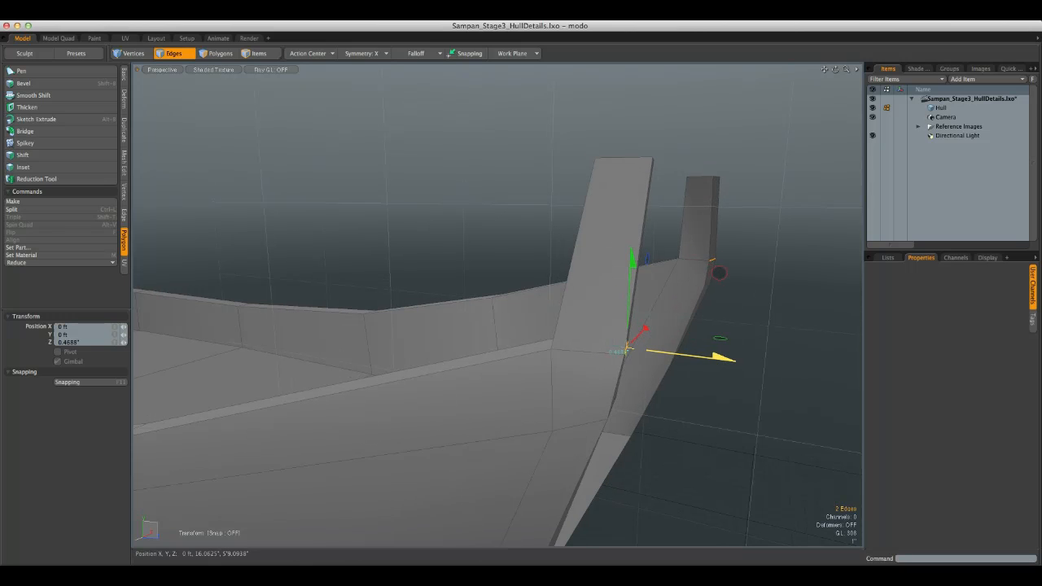
{"action": "key", "text": "space"}
Show the reference images again and use the four-view layout to compare the stern posts with the front reference drawing
{"action": "left_click_drag", "start_coordinate": [754, 340], "coordinate": [474, 274], "text": "alt"}
{"action": "left_click_drag", "start_coordinate": [627, 305], "coordinate": [596, 269], "text": "ctrl+alt"}
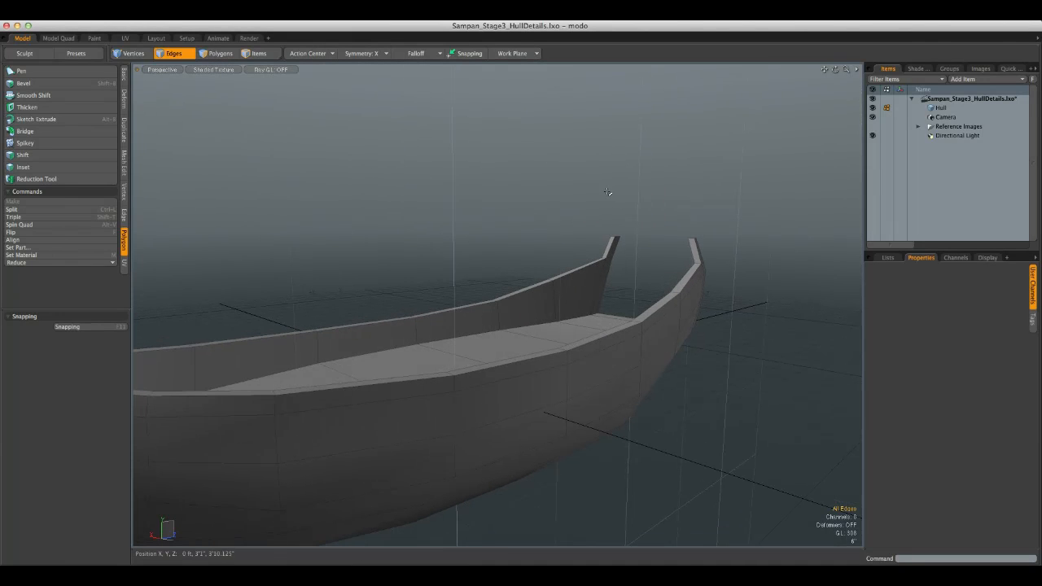
{"action": "left_click", "coordinate": [873, 126]}
{"action": "left_click_drag", "start_coordinate": [767, 223], "coordinate": [820, 230], "text": "alt"}
{"action": "key", "text": "2"}
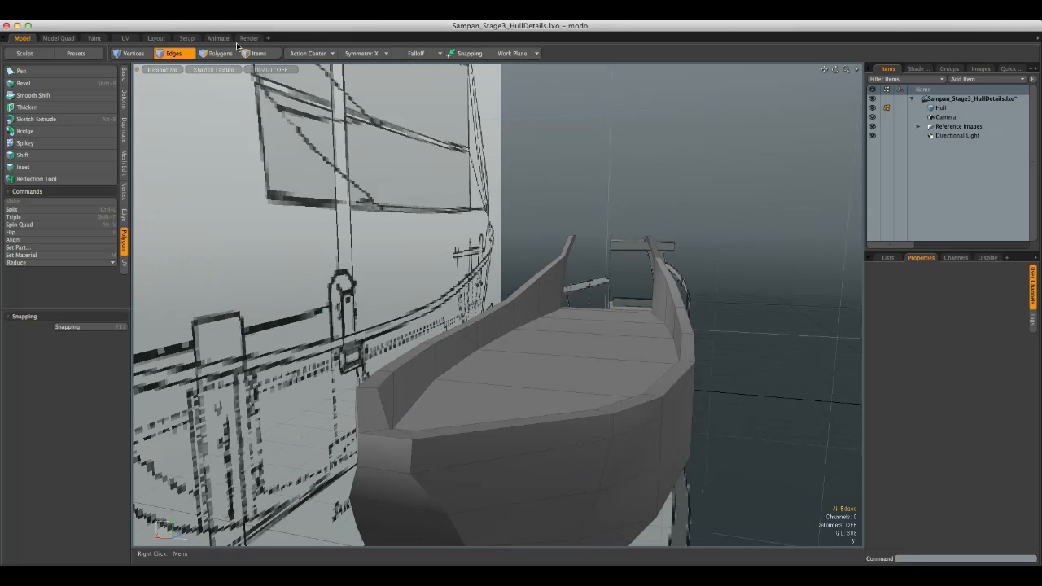
{"action": "left_click", "coordinate": [73, 39]}
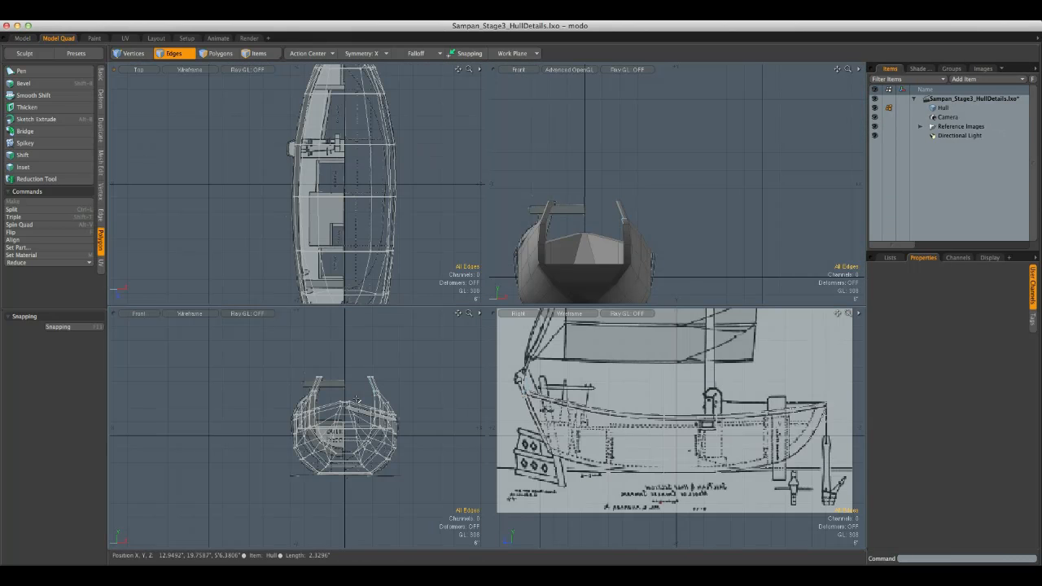
{"action": "scroll", "coordinate": [326, 394], "scroll_direction": "up", "scroll_amount": 10}
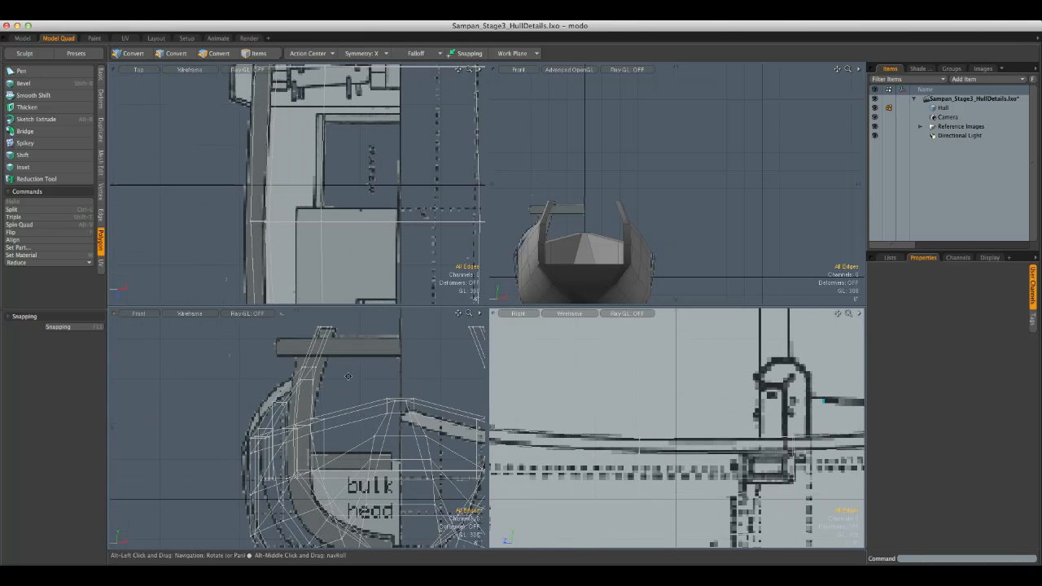
{"action": "scroll", "coordinate": [348, 397], "scroll_direction": "up", "scroll_amount": 2}
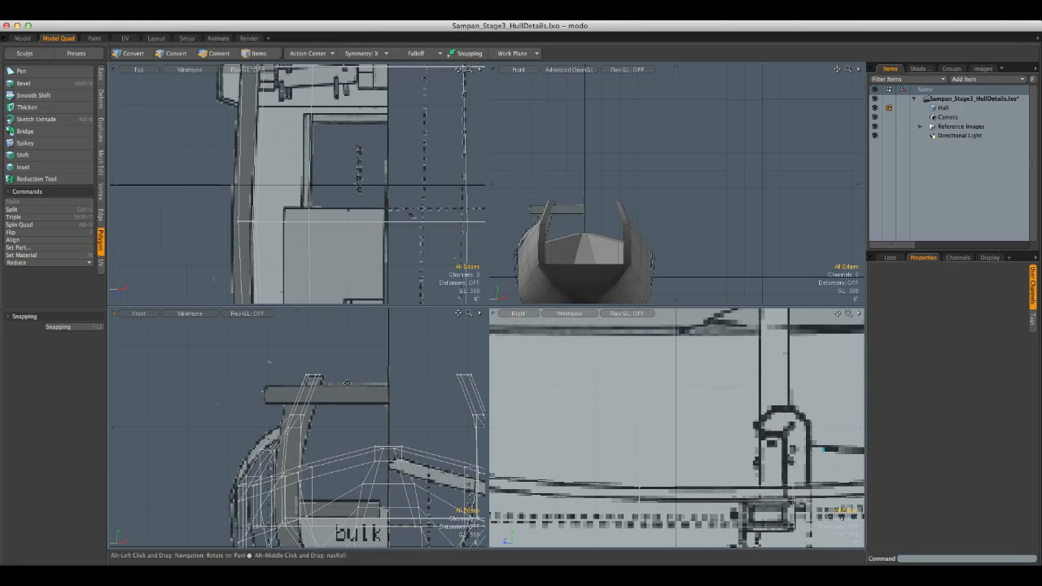
{"action": "scroll", "coordinate": [332, 368], "scroll_direction": "down", "scroll_amount": 3}
{"action": "left_click_drag", "start_coordinate": [325, 376], "coordinate": [330, 410], "text": "alt"}
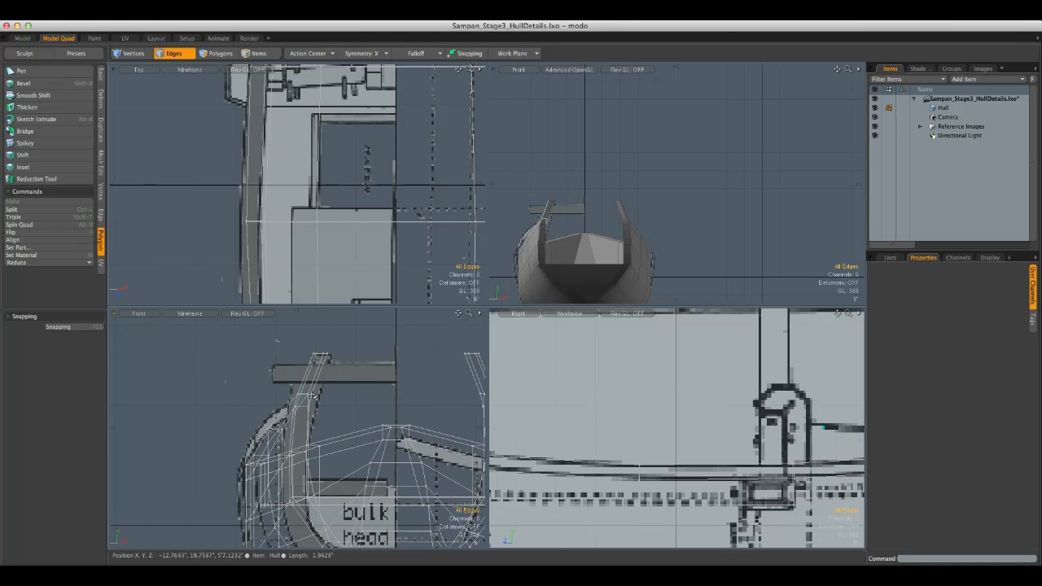
Select the four outer vertices at and just below the post bases and move them -0.625" in X
{"action": "left_click", "coordinate": [126, 53]}
{"action": "left_click_drag", "start_coordinate": [753, 197], "coordinate": [680, 220], "text": "alt"}
{"action": "key", "text": "ctrl+space"}
{"action": "left_click", "coordinate": [791, 156]}
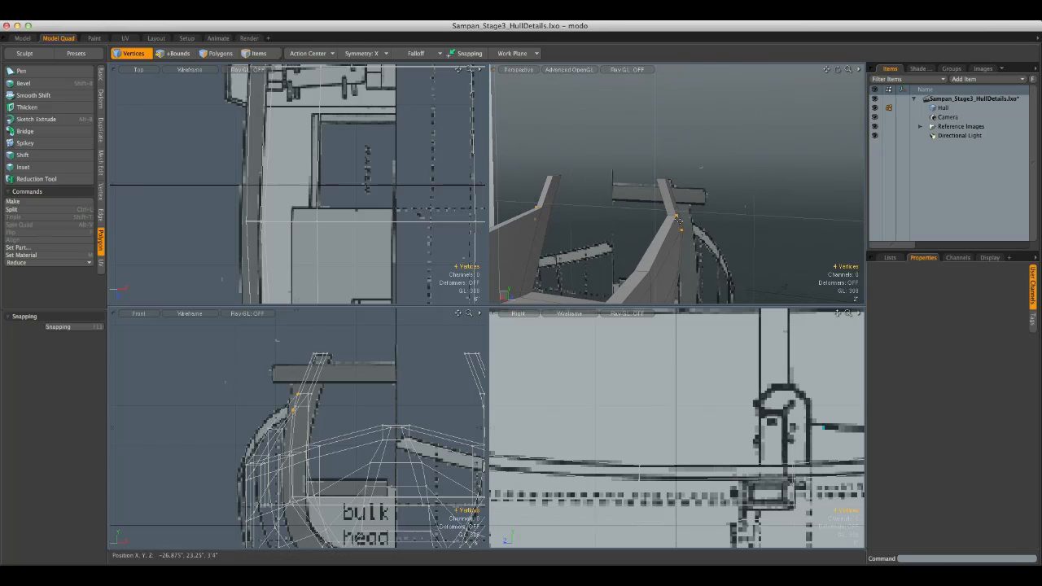
{"action": "key", "text": "w"}
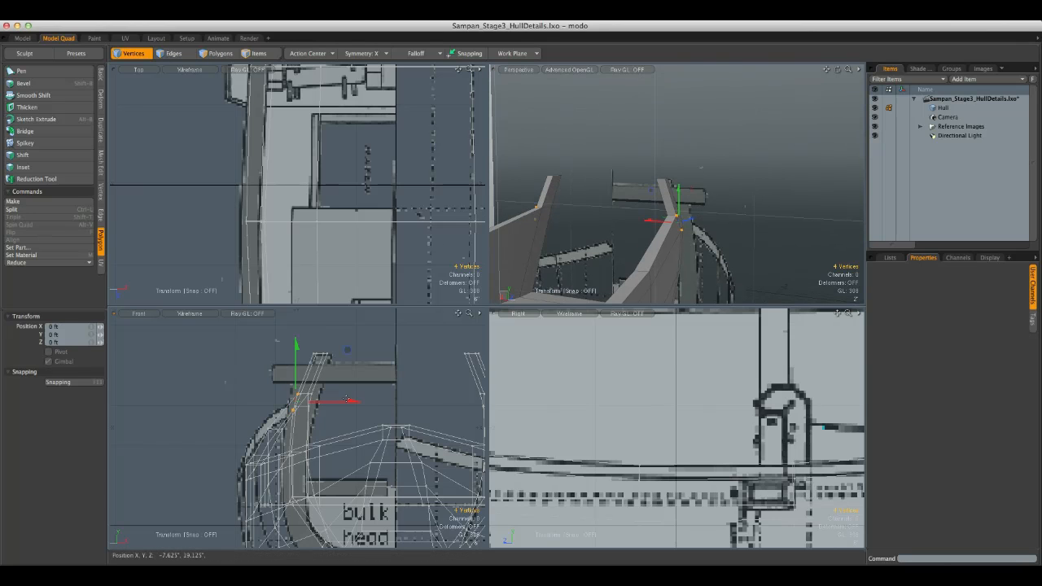
{"action": "left_click_drag", "start_coordinate": [297, 404], "coordinate": [291, 403]}
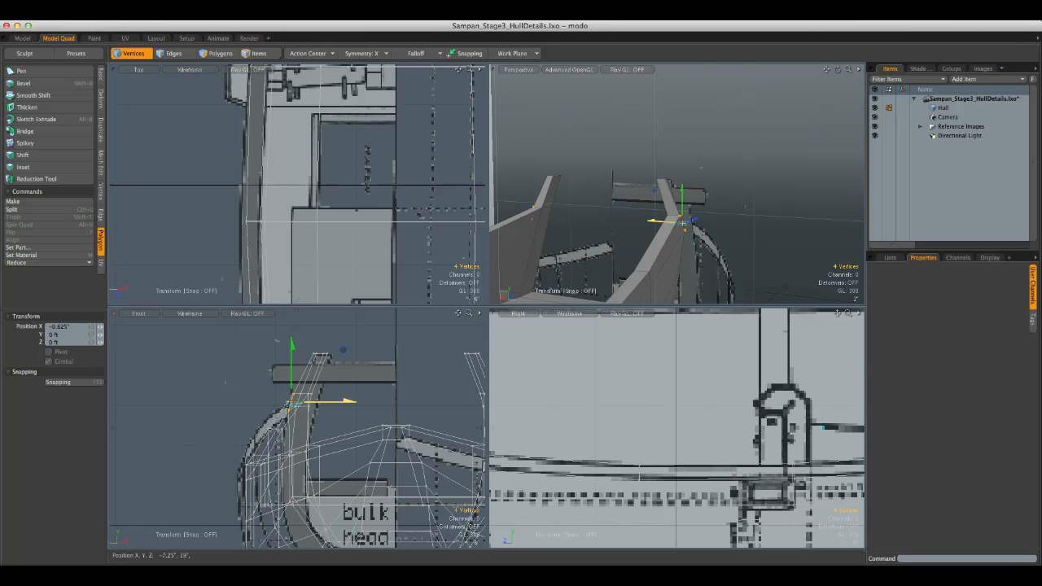
{"action": "key", "text": "space"}
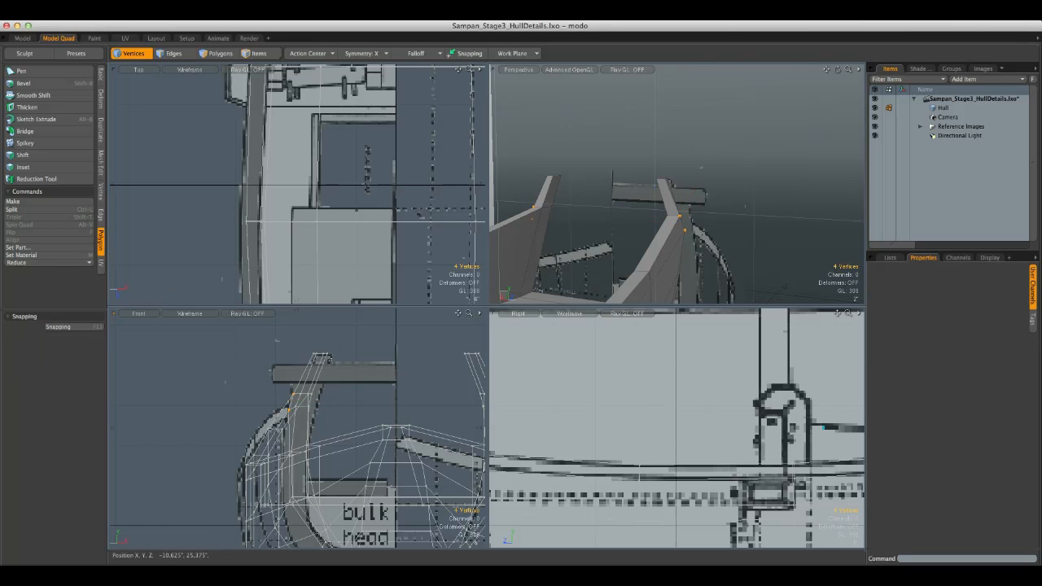
Move the inner vertices of the post tops 0.875" in X, and shift the inner vertices at the post bases slightly in X
{"action": "left_click_drag", "start_coordinate": [676, 188], "coordinate": [627, 210], "text": "alt"}
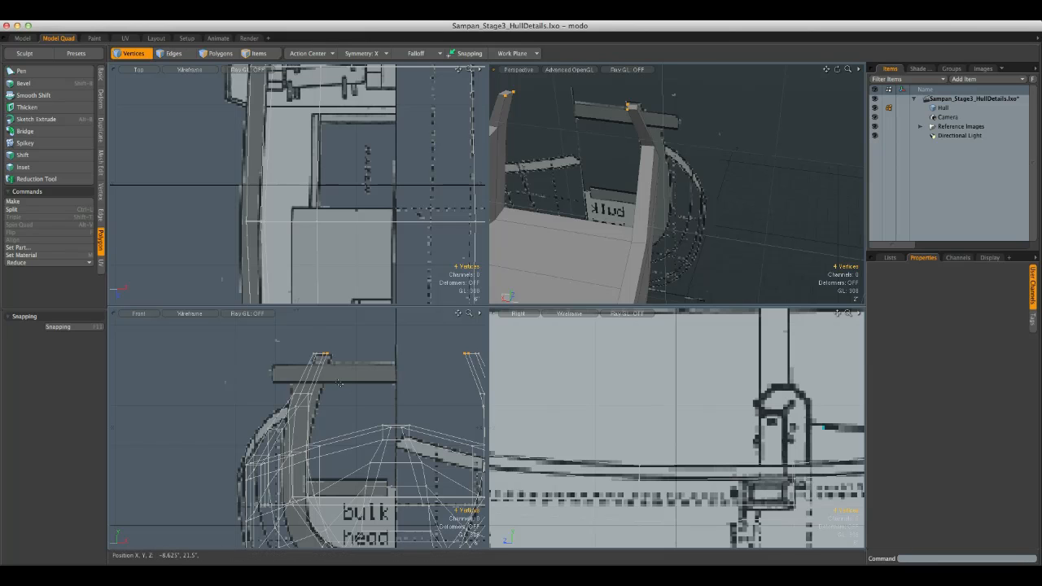
{"action": "key", "text": "w"}
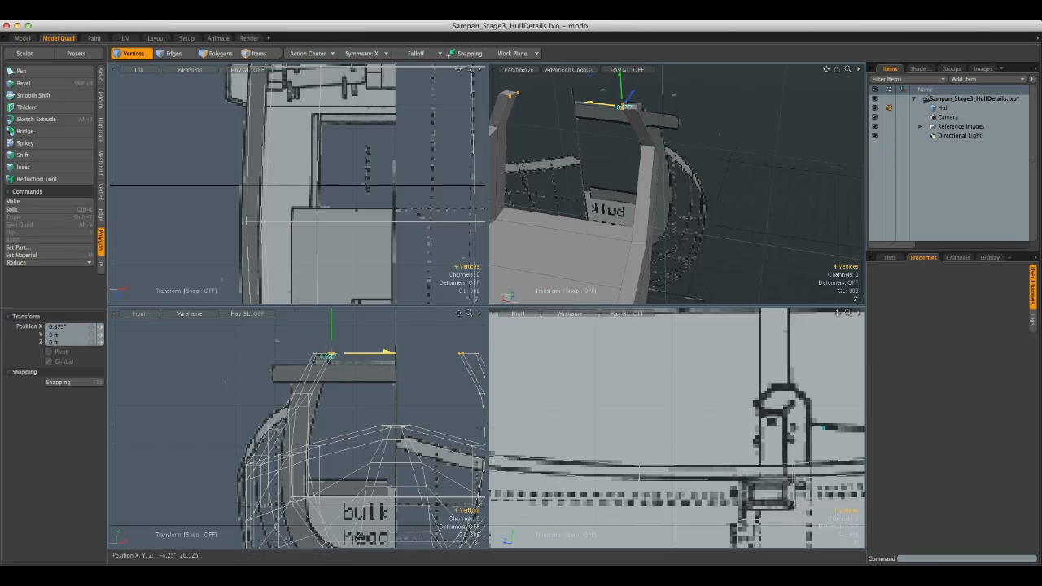
{"action": "key", "text": "space"}
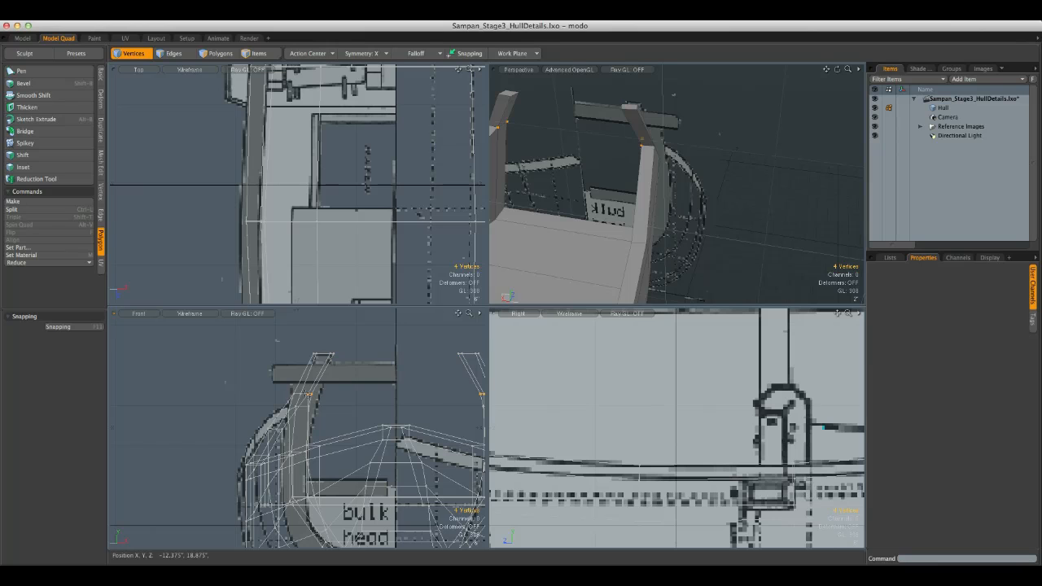
{"action": "key", "text": "w"}
{"action": "left_click_drag", "start_coordinate": [366, 395], "coordinate": [373, 395]}
{"action": "key", "text": "Escape"}
Move the mirrored pair of inner vertices just below the post bases 0.75" in X
{"action": "mouse_move", "coordinate": [625, 149]}
{"action": "left_mouse_down", "text": "alt"}
{"action": "mouse_move", "coordinate": [668, 154]}
{"action": "mouse_move", "coordinate": [638, 163]}
{"action": "left_mouse_up", "text": "alt"}
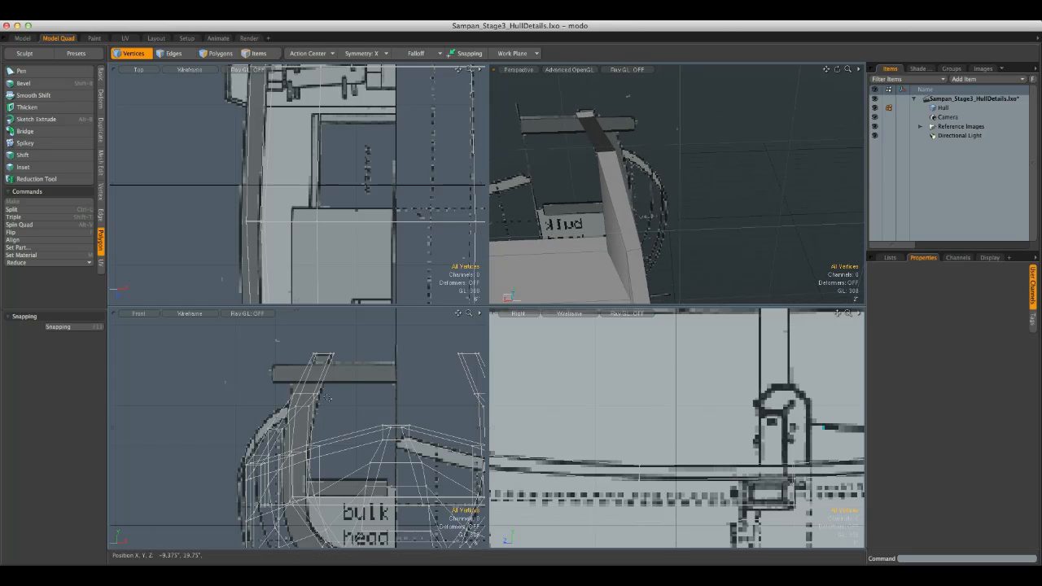
{"action": "left_click_drag", "start_coordinate": [652, 252], "coordinate": [700, 266], "text": "alt"}
{"action": "key", "text": "y"}
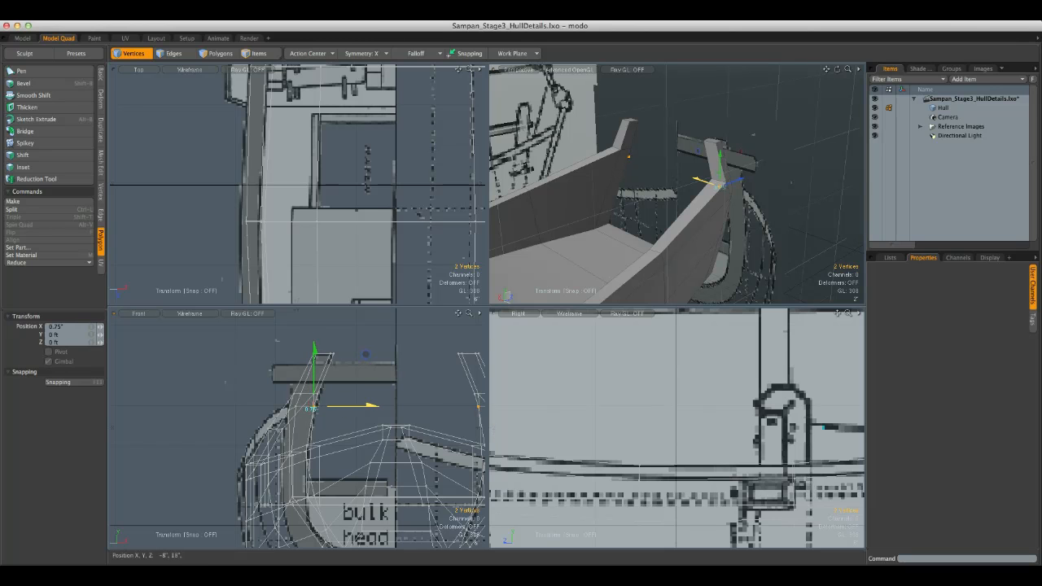
{"action": "key", "text": "q"}
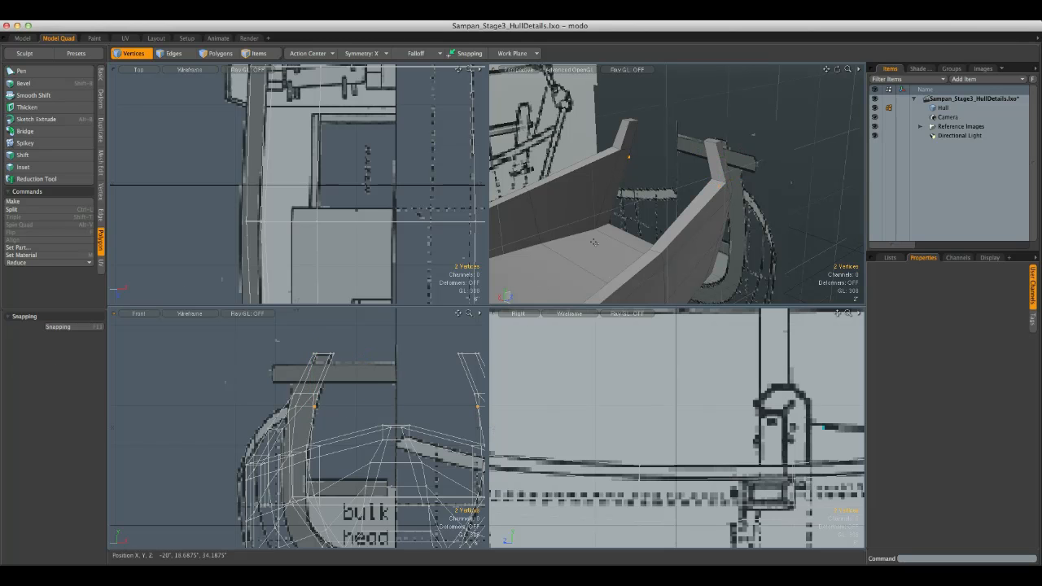
Move the mirrored stern deck-corner vertices 0.25" in X and the vertices midway up the inner stern walls 0.5625" in X
{"action": "left_click_drag", "start_coordinate": [660, 157], "coordinate": [686, 278], "text": "alt"}
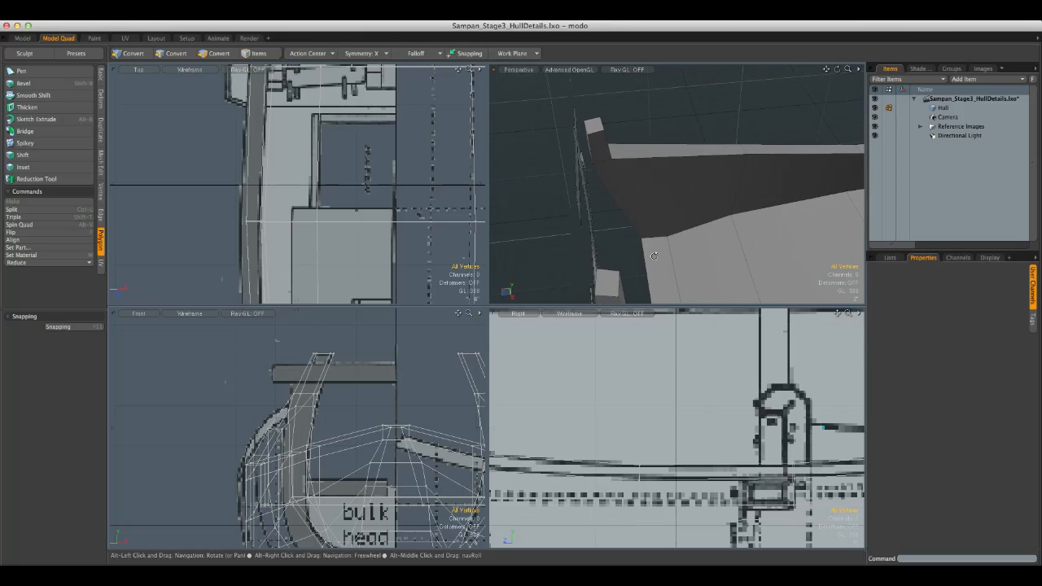
{"action": "left_click_drag", "start_coordinate": [649, 242], "coordinate": [679, 200], "text": "alt"}
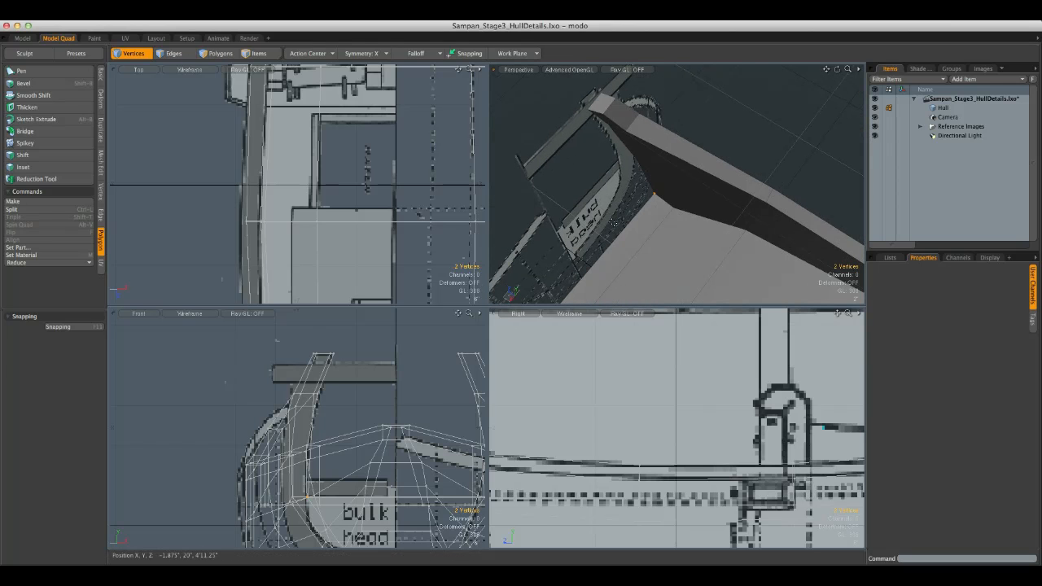
{"action": "key", "text": "w"}
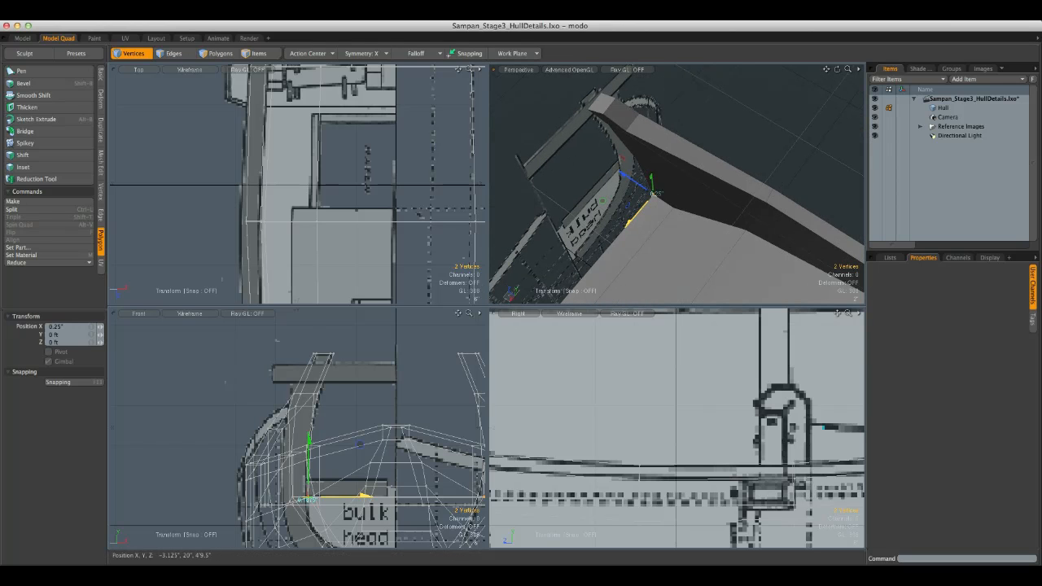
{"action": "key", "text": "q"}
{"action": "left_click_drag", "start_coordinate": [691, 153], "coordinate": [726, 86], "text": "alt"}
{"action": "left_click", "coordinate": [650, 177]}
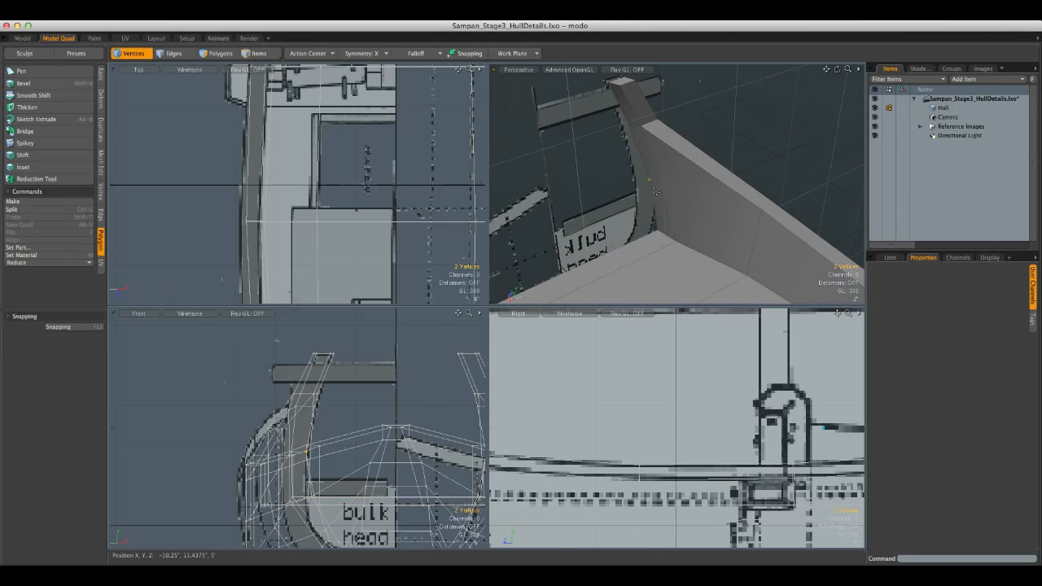
{"action": "key", "text": "w"}
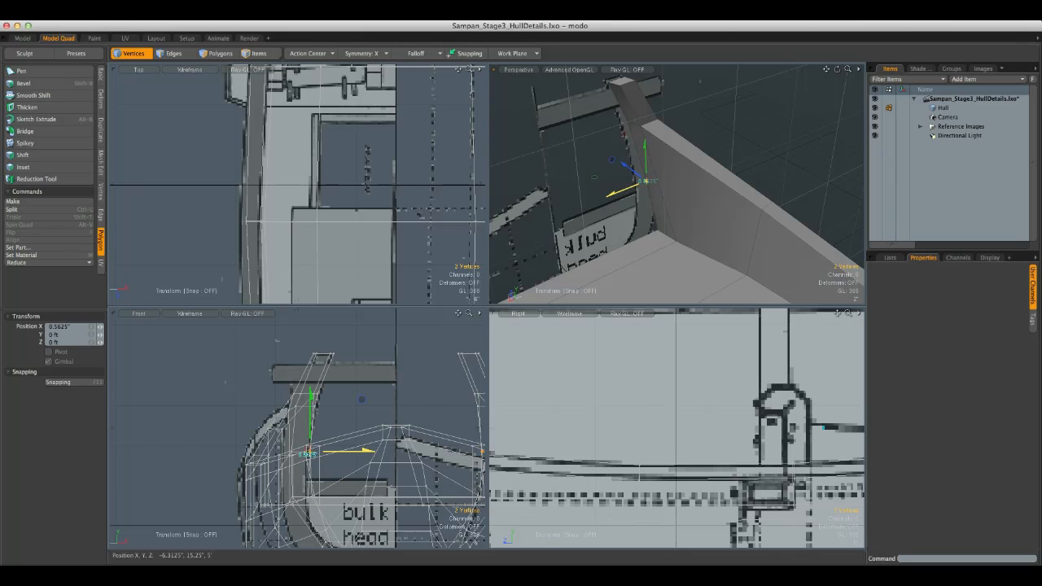
{"action": "key", "text": "q"}
{"action": "left_click_drag", "start_coordinate": [624, 169], "coordinate": [683, 107], "text": "alt"}
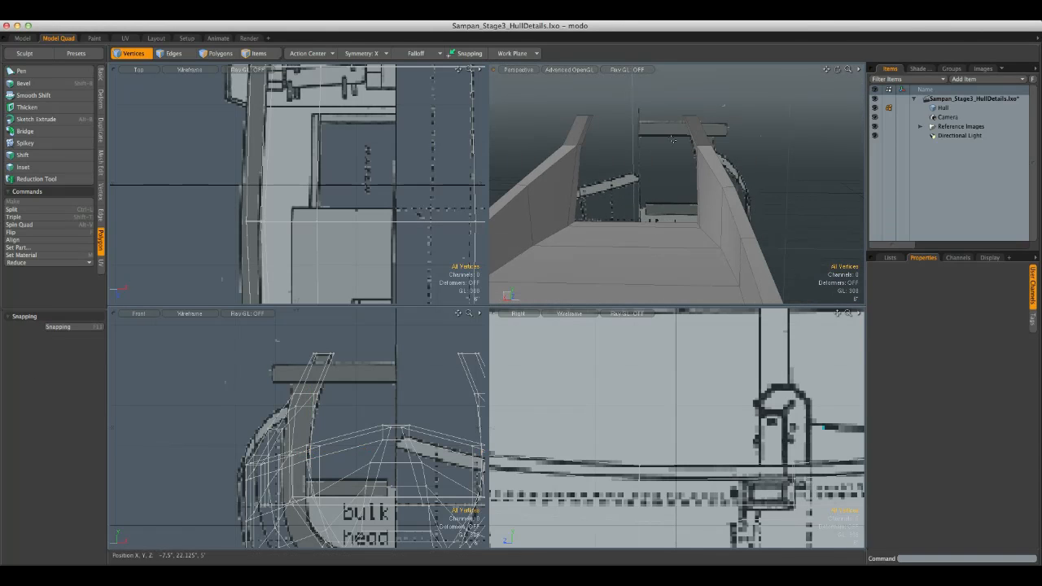
Draw a cube primitive over the reference crossbar in the front view, 3'1" wide and 2.625" high
{"action": "mouse_move", "coordinate": [406, 369]}
{"action": "left_mouse_down", "text": "alt+shift"}
{"action": "mouse_move", "coordinate": [376, 359]}
{"action": "mouse_move", "coordinate": [391, 368]}
{"action": "left_mouse_up", "text": "alt+shift"}
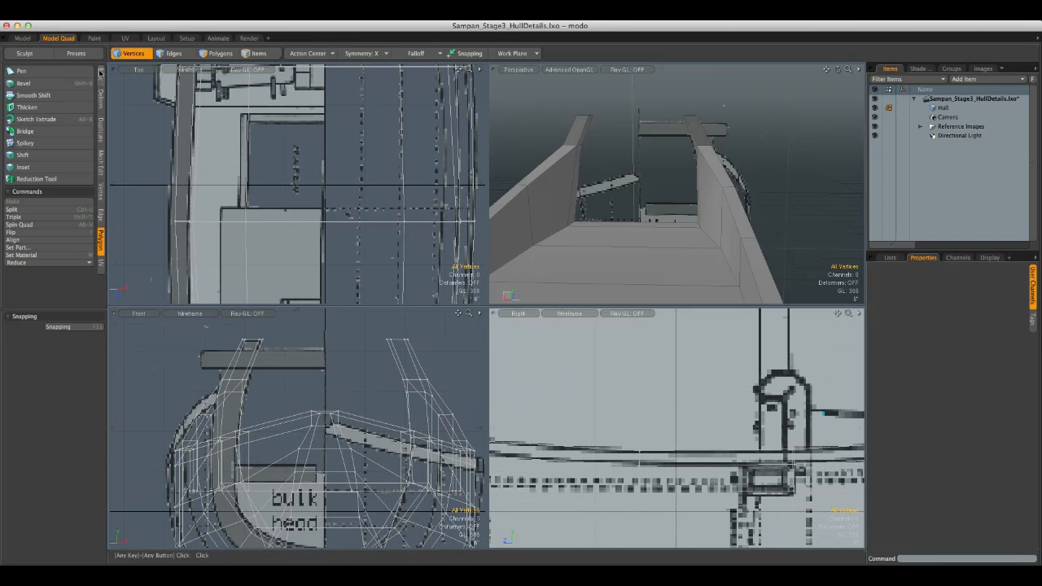
{"action": "left_click", "coordinate": [100, 74]}
{"action": "left_click", "coordinate": [218, 54]}
{"action": "left_click", "coordinate": [14, 75]}
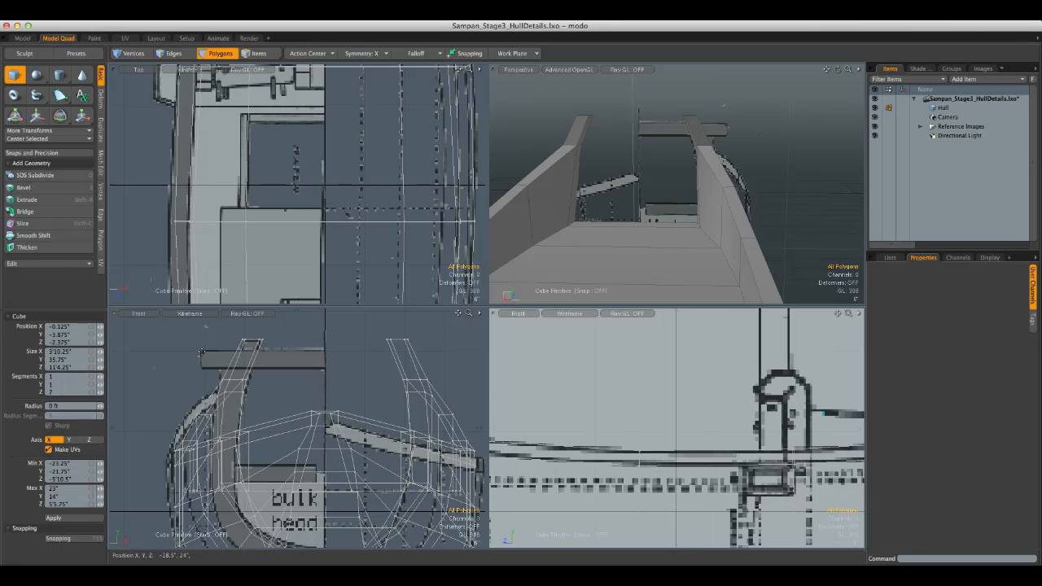
{"action": "left_click_drag", "start_coordinate": [200, 351], "coordinate": [448, 368]}
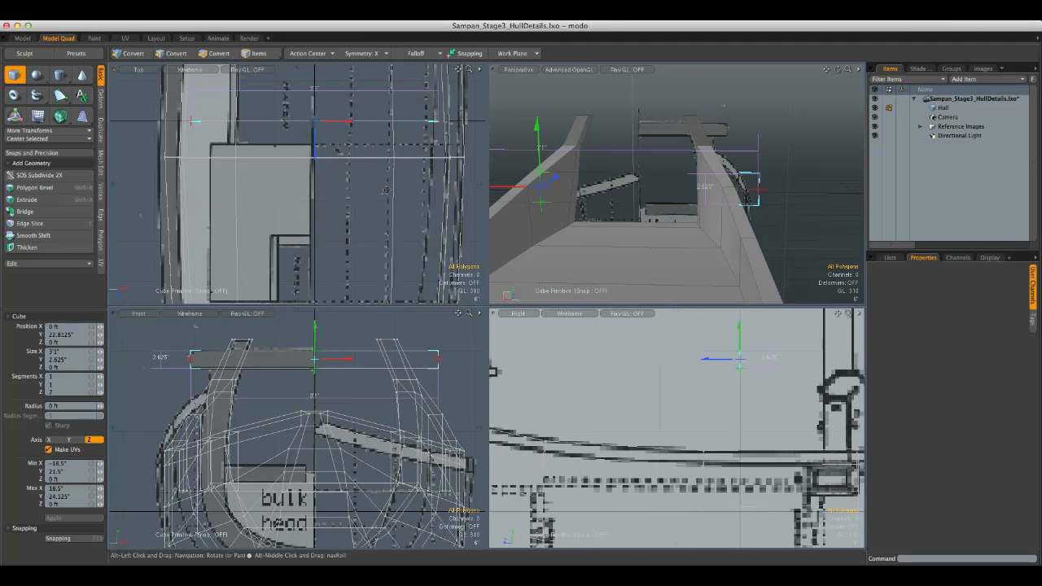
Move the crossbar cube to the stern posts at Z 5'6" and extend it aft to a depth of 3", using one Z segment
{"action": "scroll", "coordinate": [385, 196], "scroll_direction": "down", "scroll_amount": 10}
{"action": "scroll", "coordinate": [384, 203], "scroll_direction": "up", "scroll_amount": 2}
{"action": "left_click_drag", "start_coordinate": [385, 204], "coordinate": [384, 190], "text": "alt+shift"}
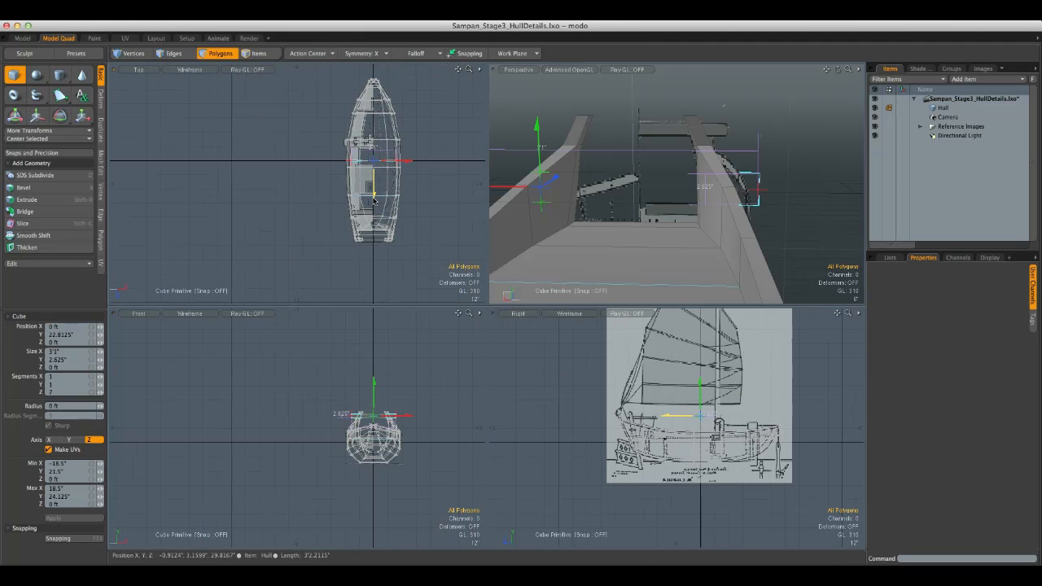
{"action": "left_click_drag", "start_coordinate": [676, 416], "coordinate": [599, 416]}
{"action": "scroll", "coordinate": [374, 248], "scroll_direction": "up", "scroll_amount": 6}
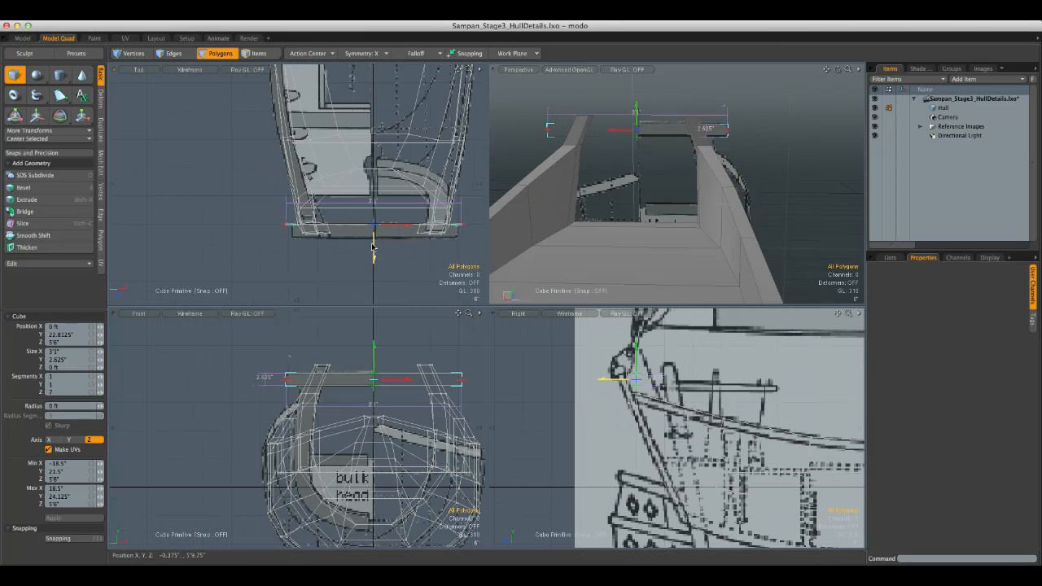
{"action": "left_click_drag", "start_coordinate": [374, 232], "coordinate": [376, 237]}
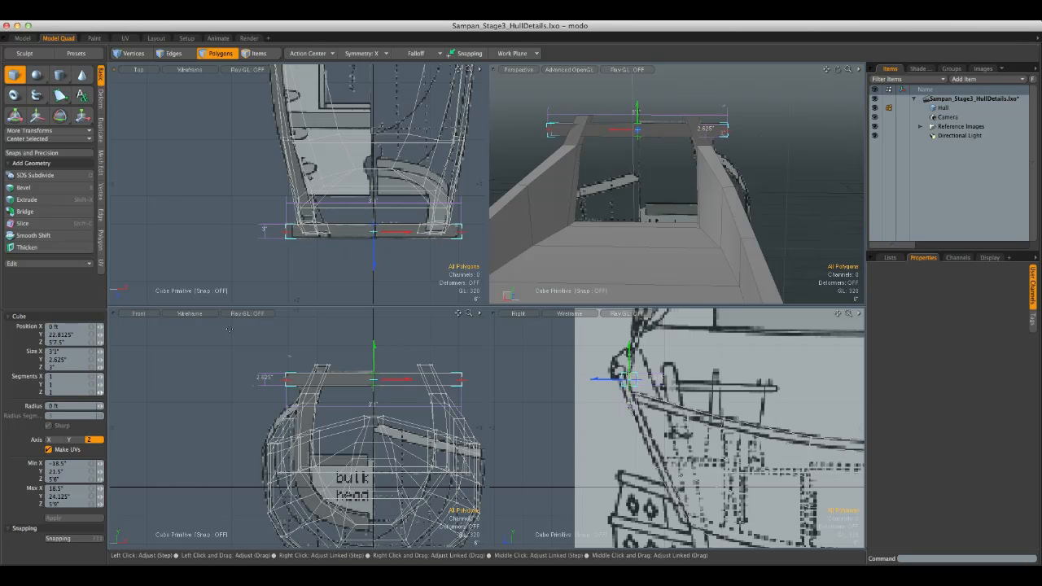
Narrow the crossbar to 35.25" wide, offset its center to 0.375" in X, and finish the cube
{"action": "left_click_drag", "start_coordinate": [462, 231], "coordinate": [456, 231]}
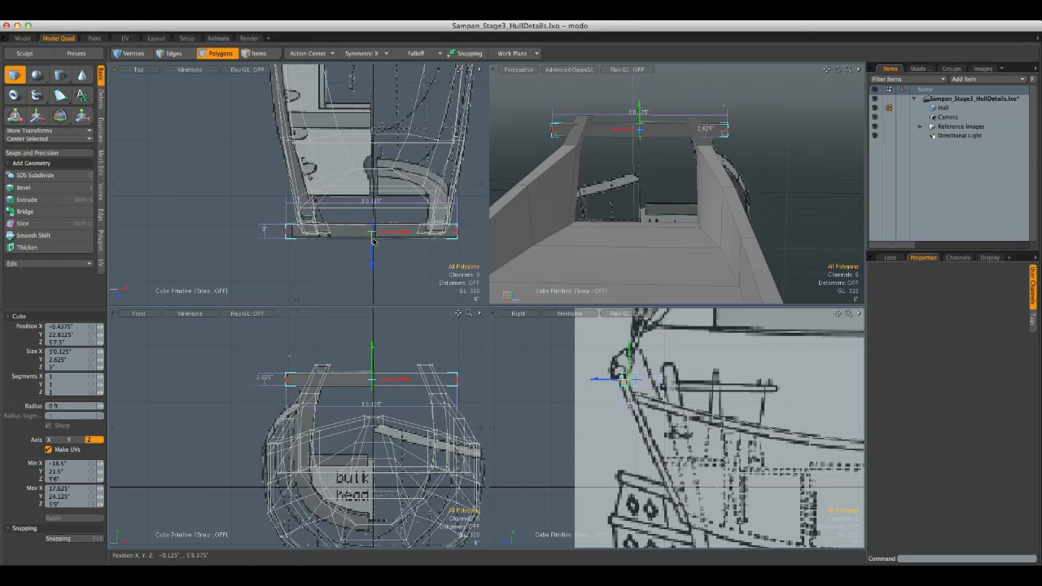
{"action": "left_click_drag", "start_coordinate": [266, 231], "coordinate": [267, 232]}
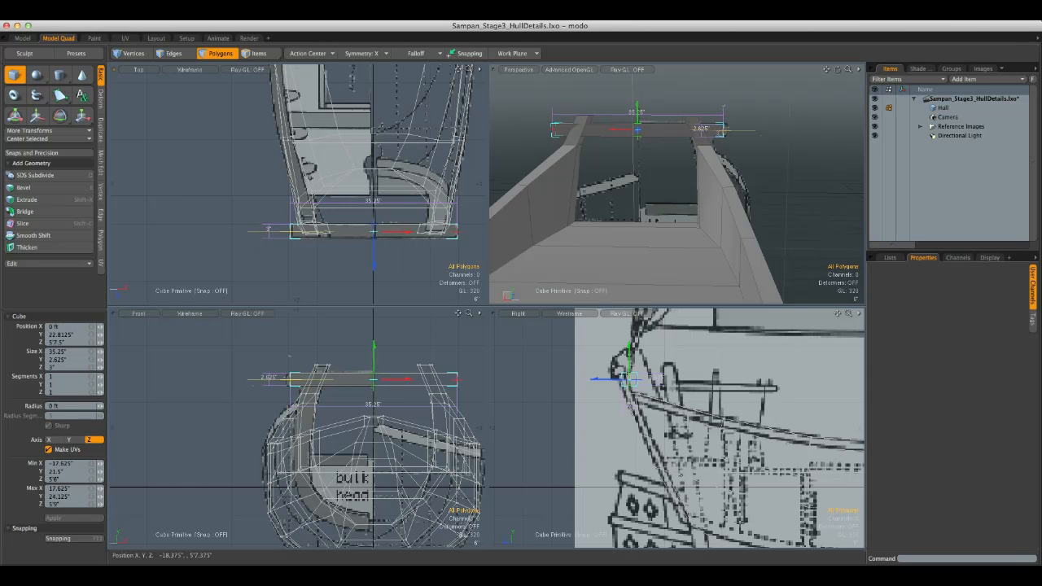
{"action": "left_click_drag", "start_coordinate": [401, 232], "coordinate": [403, 232]}
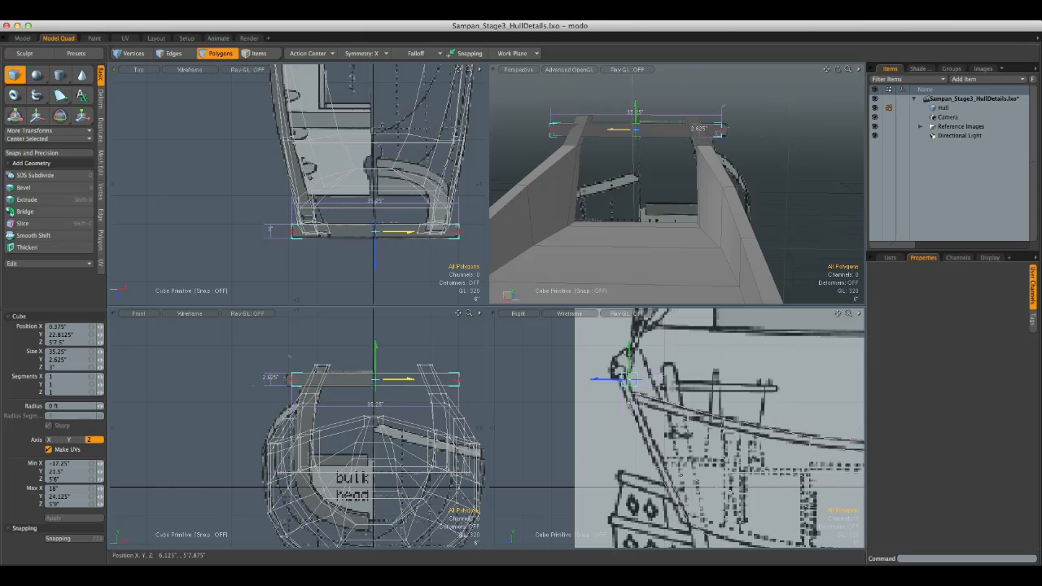
{"action": "key", "text": "space"}
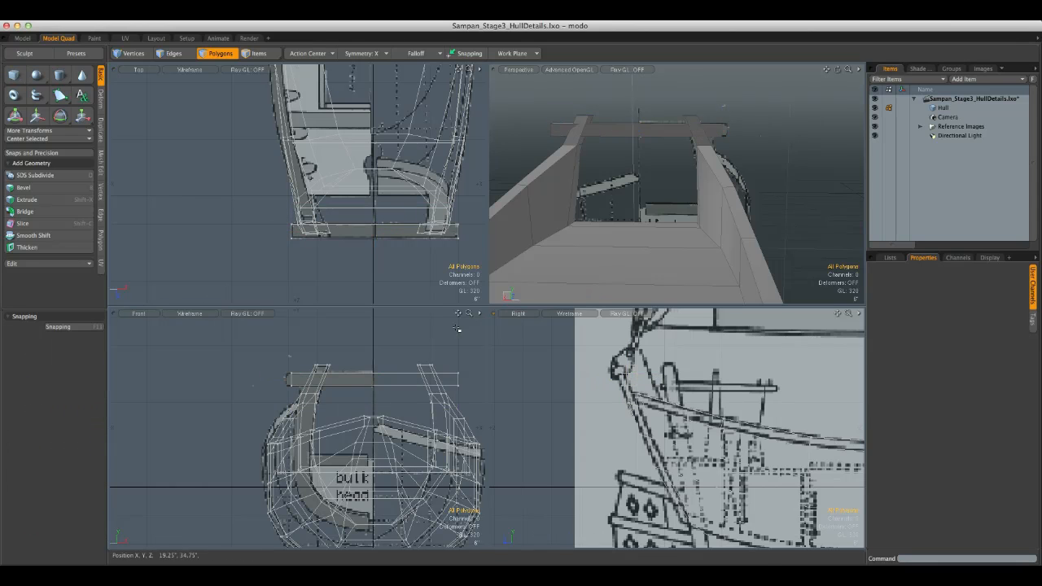
Select the whole crossbar and examine how it sits against the stern posts and the side-view reference
{"action": "key", "text": "ctrl+space"}
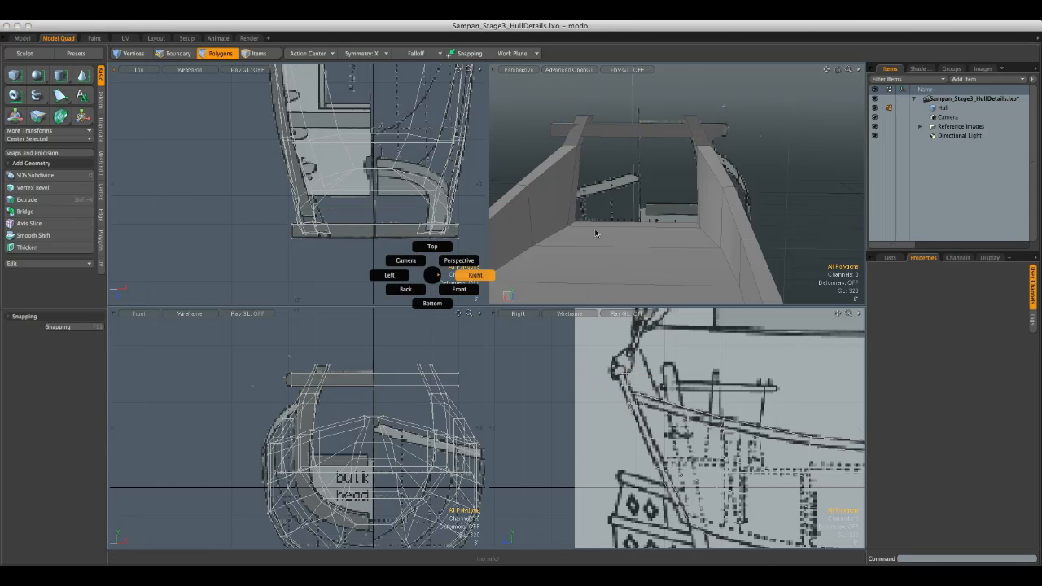
{"action": "left_click", "coordinate": [474, 275]}
{"action": "left_click_drag", "start_coordinate": [434, 239], "coordinate": [356, 204], "text": "alt"}
{"action": "key", "text": "ctrl+space"}
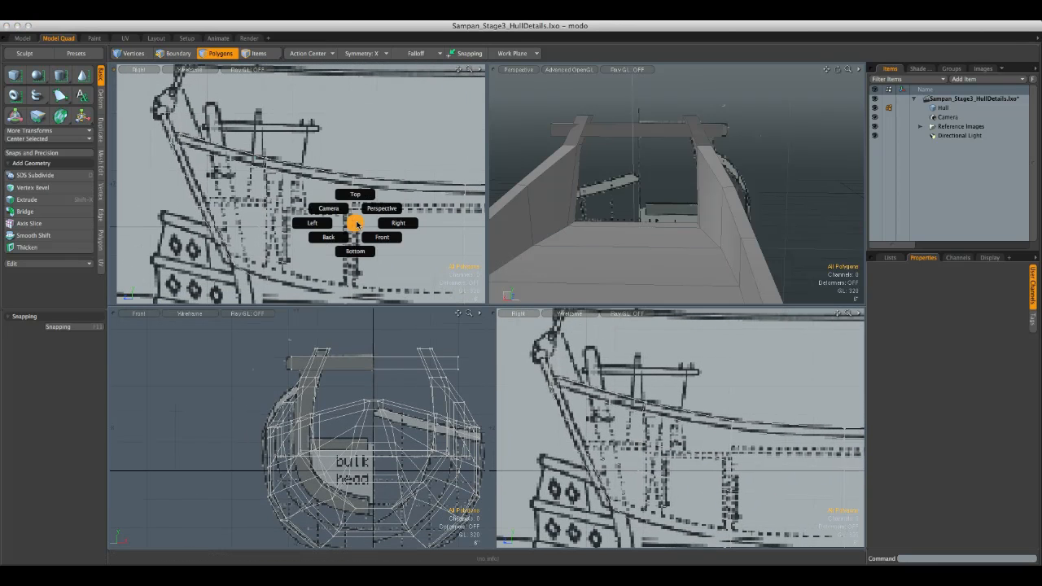
{"action": "mouse_move", "coordinate": [708, 186]}
{"action": "left_mouse_down", "text": "alt"}
{"action": "mouse_move", "coordinate": [745, 191]}
{"action": "mouse_move", "coordinate": [712, 212]}
{"action": "mouse_move", "coordinate": [700, 200]}
{"action": "left_mouse_up", "text": "alt"}
{"action": "double_click", "coordinate": [698, 198]}
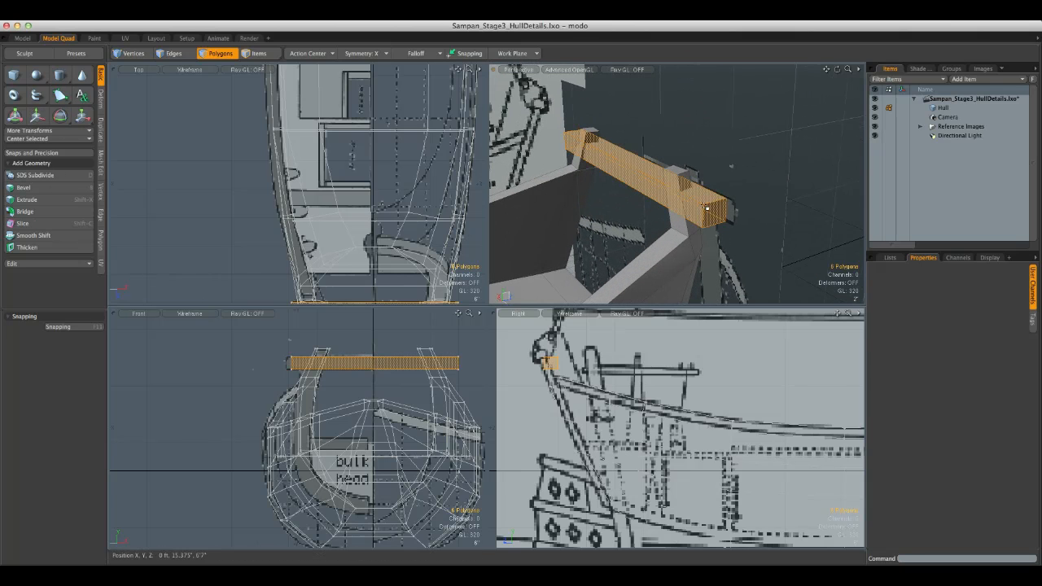
{"action": "key", "text": "w"}
{"action": "left_click_drag", "start_coordinate": [756, 201], "coordinate": [793, 237]}
{"action": "key", "text": "q"}
{"action": "left_click", "coordinate": [754, 181]}
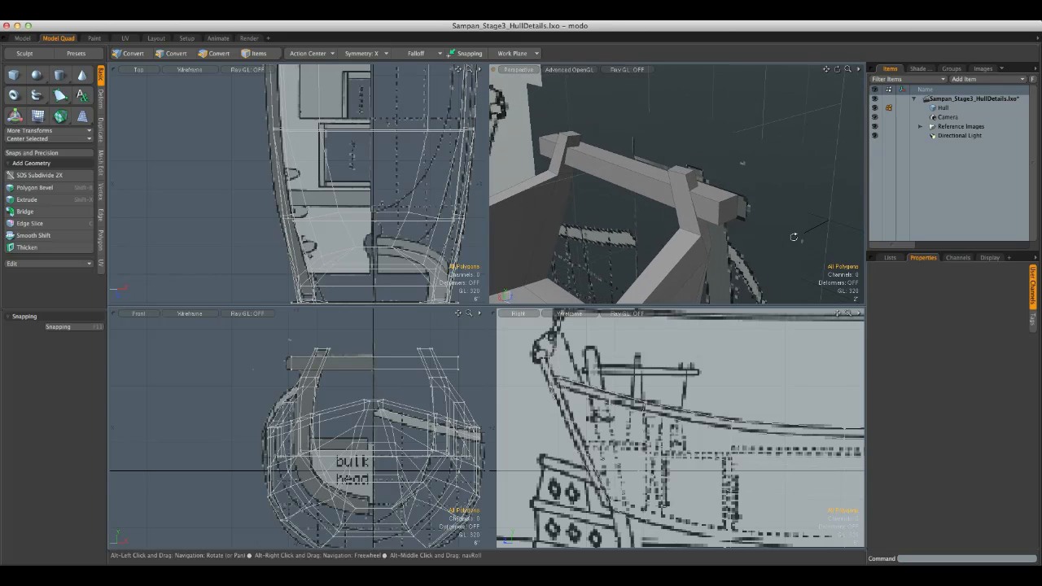
Try adjusting the crossbar's position at the stern posts with the Transform tool, and clear the selection
{"action": "key", "text": "y"}
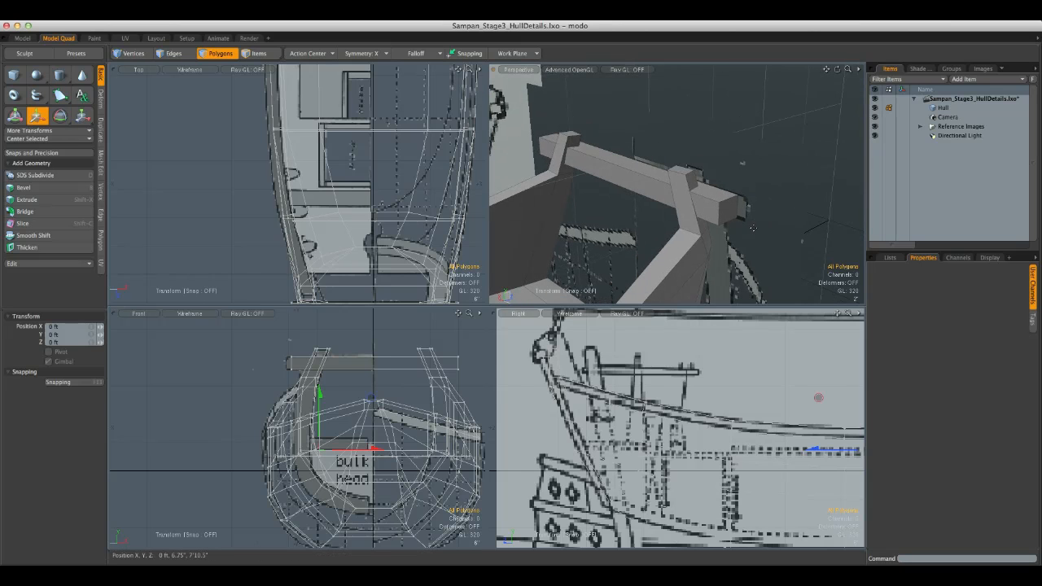
{"action": "double_click", "coordinate": [717, 210]}
{"action": "left_click_drag", "start_coordinate": [762, 200], "coordinate": [789, 205]}
{"action": "key", "text": "space"}
{"action": "left_click", "coordinate": [758, 176]}
{"action": "double_click", "coordinate": [695, 208]}
{"action": "key", "text": "w"}
{"action": "key", "text": "space"}
{"action": "left_click", "coordinate": [736, 181]}
Examine the bow end and outer sides of the hull with vertex selection active
{"action": "scroll", "coordinate": [690, 202], "scroll_direction": "down", "scroll_amount": 8}
{"action": "left_click_drag", "start_coordinate": [689, 204], "coordinate": [631, 214], "text": "alt"}
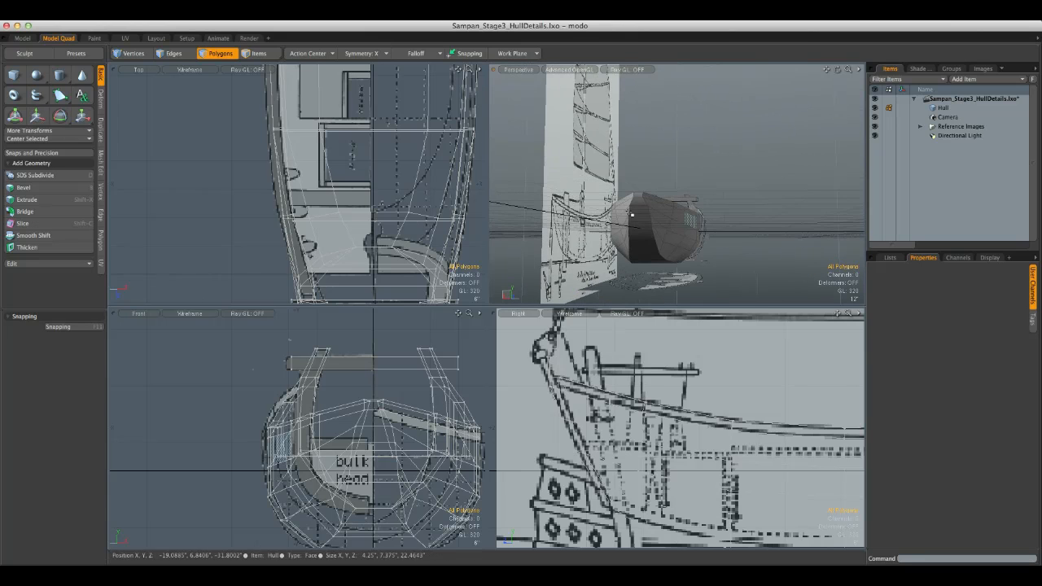
{"action": "scroll", "coordinate": [631, 214], "scroll_direction": "up", "scroll_amount": 5}
{"action": "key", "text": "1"}
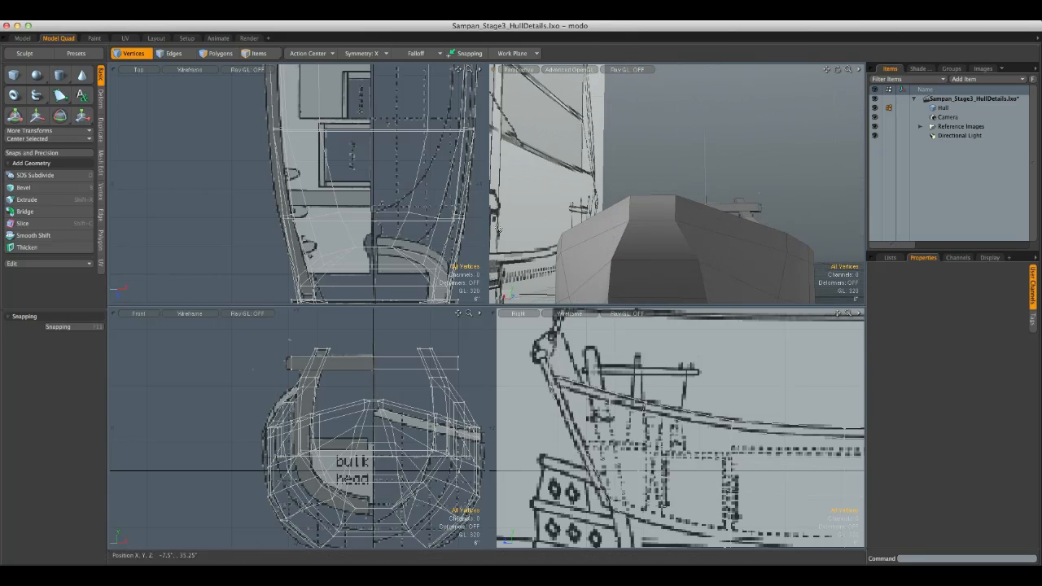
{"action": "left_click_drag", "start_coordinate": [499, 230], "coordinate": [443, 231], "text": "alt"}
{"action": "left_click", "coordinate": [578, 267]}
{"action": "left_click_drag", "start_coordinate": [595, 265], "coordinate": [832, 272], "text": "alt"}
{"action": "key", "text": "w"}
{"action": "left_click_drag", "start_coordinate": [514, 173], "coordinate": [664, 122]}
{"action": "key", "text": "Escape"}
{"action": "key", "text": "1"}
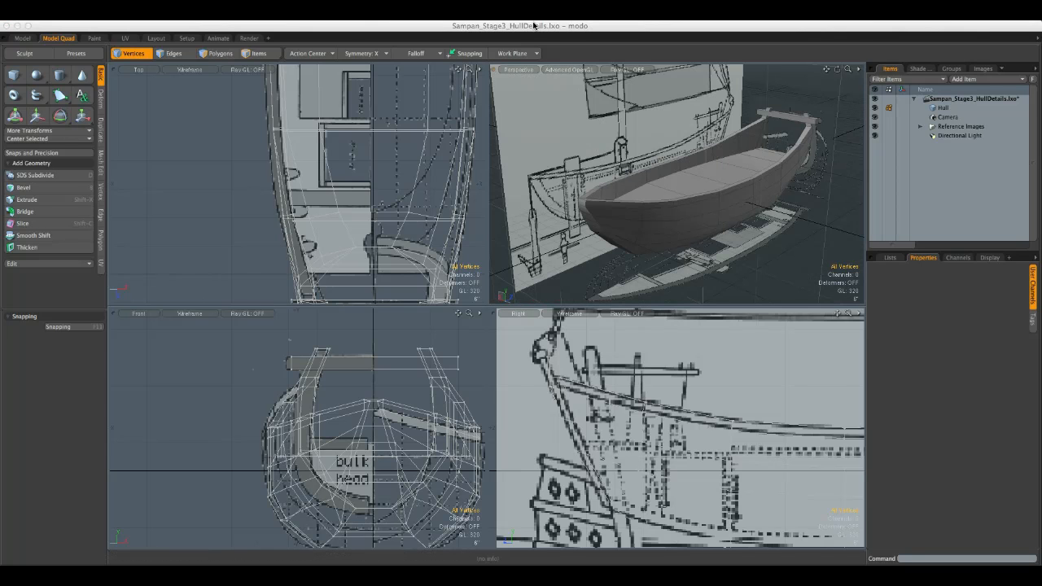
Review the overall hull, recessed deck, gunwale rim and stern crossbar against the reference drawings from several angles
{"action": "left_click", "coordinate": [531, 21]}
{"action": "left_click_drag", "start_coordinate": [611, 214], "coordinate": [722, 192], "text": "alt"}
{"action": "mouse_move", "coordinate": [684, 227]}
{"action": "left_mouse_down", "text": "alt"}
{"action": "mouse_move", "coordinate": [640, 177]}
{"action": "mouse_move", "coordinate": [681, 210]}
{"action": "left_mouse_up", "text": "alt"}
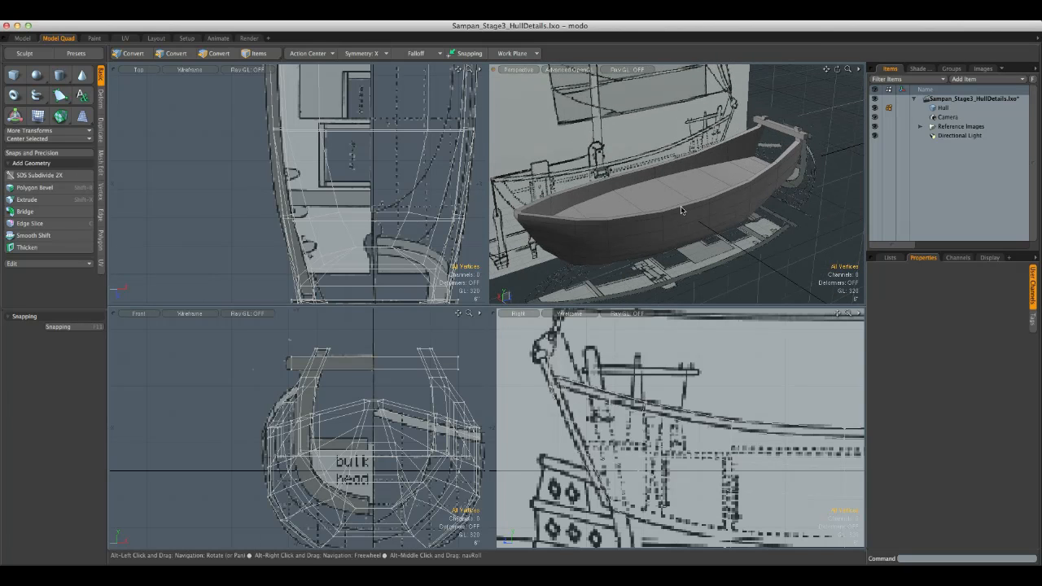
{"action": "left_click_drag", "start_coordinate": [677, 168], "coordinate": [696, 184], "text": "alt"}
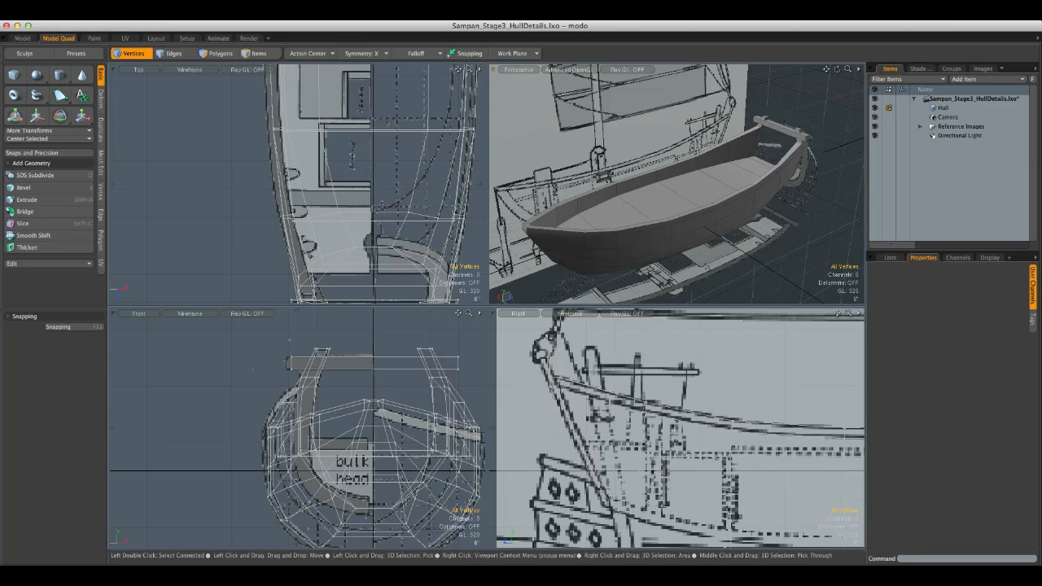
{"action": "left_click_drag", "start_coordinate": [725, 250], "coordinate": [702, 230], "text": "alt"}
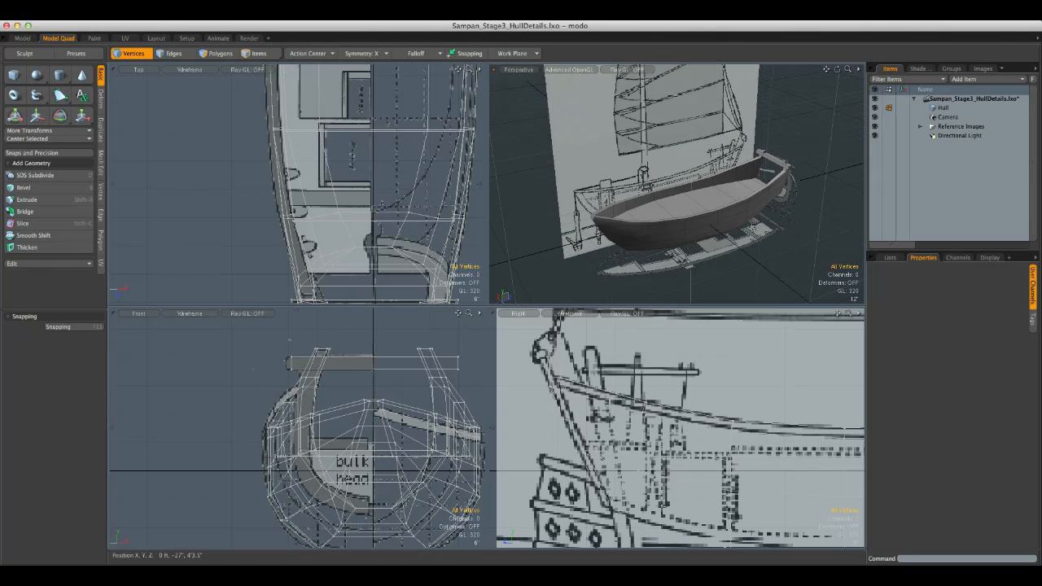
{"action": "key", "text": "alt"}
{"action": "left_click_drag", "start_coordinate": [738, 216], "coordinate": [711, 168], "text": "alt"}
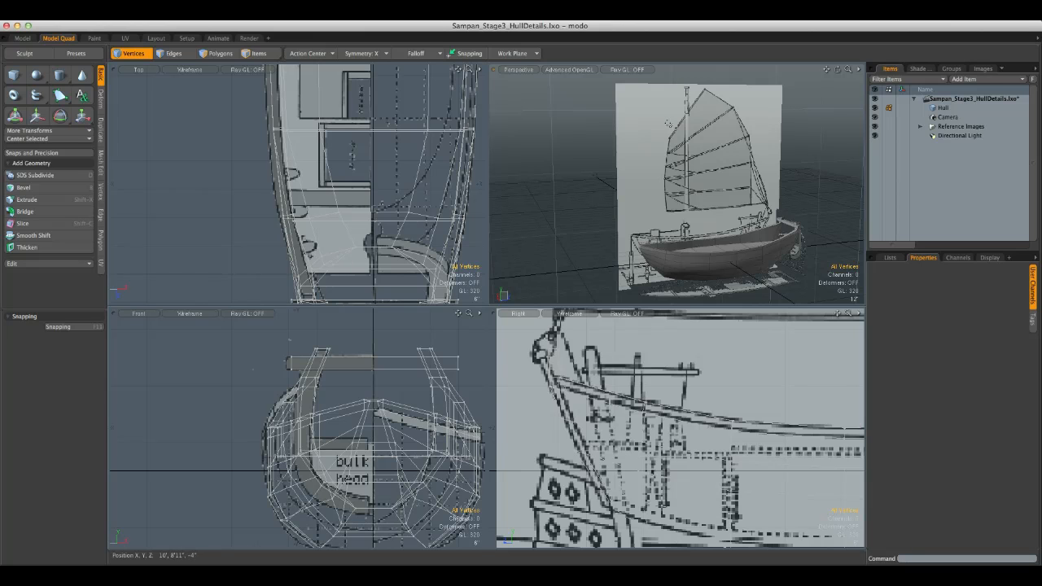
{"action": "mouse_move", "coordinate": [738, 216]}
{"action": "left_mouse_down", "text": "alt"}
{"action": "mouse_move", "coordinate": [712, 228]}
{"action": "mouse_move", "coordinate": [740, 224]}
{"action": "left_mouse_up", "text": "alt"}
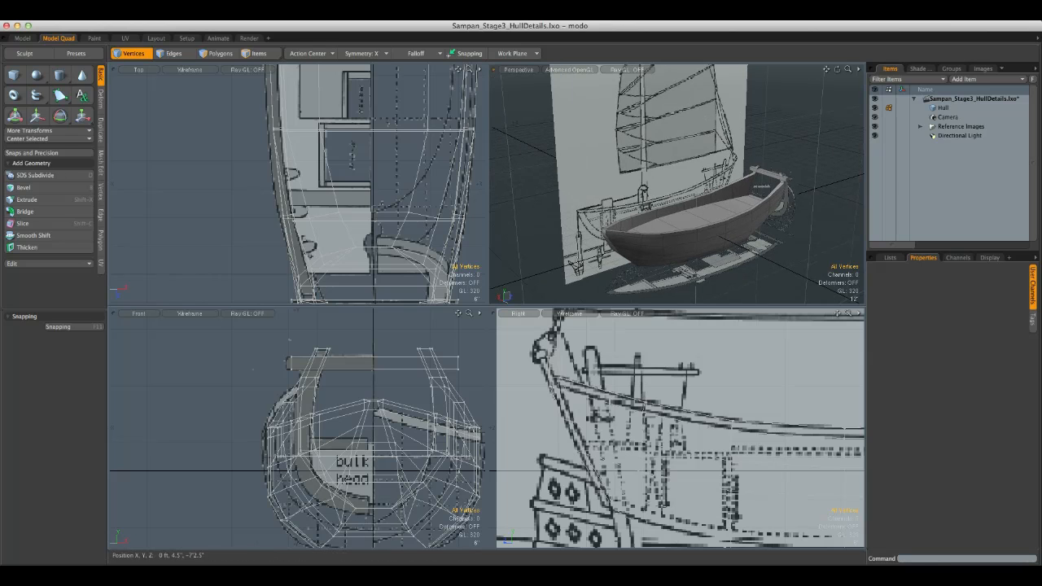
{"action": "left_click_drag", "start_coordinate": [627, 261], "coordinate": [643, 236], "text": "alt"}
{"action": "left_click_drag", "start_coordinate": [582, 249], "coordinate": [600, 278], "text": "alt"}
{"action": "left_click_drag", "start_coordinate": [749, 222], "coordinate": [726, 214], "text": "alt"}
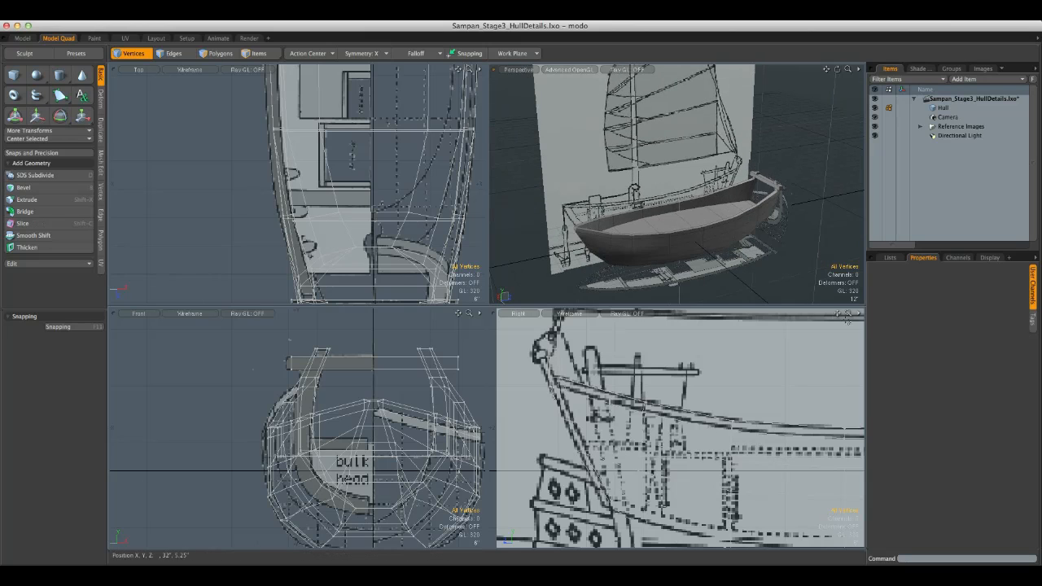